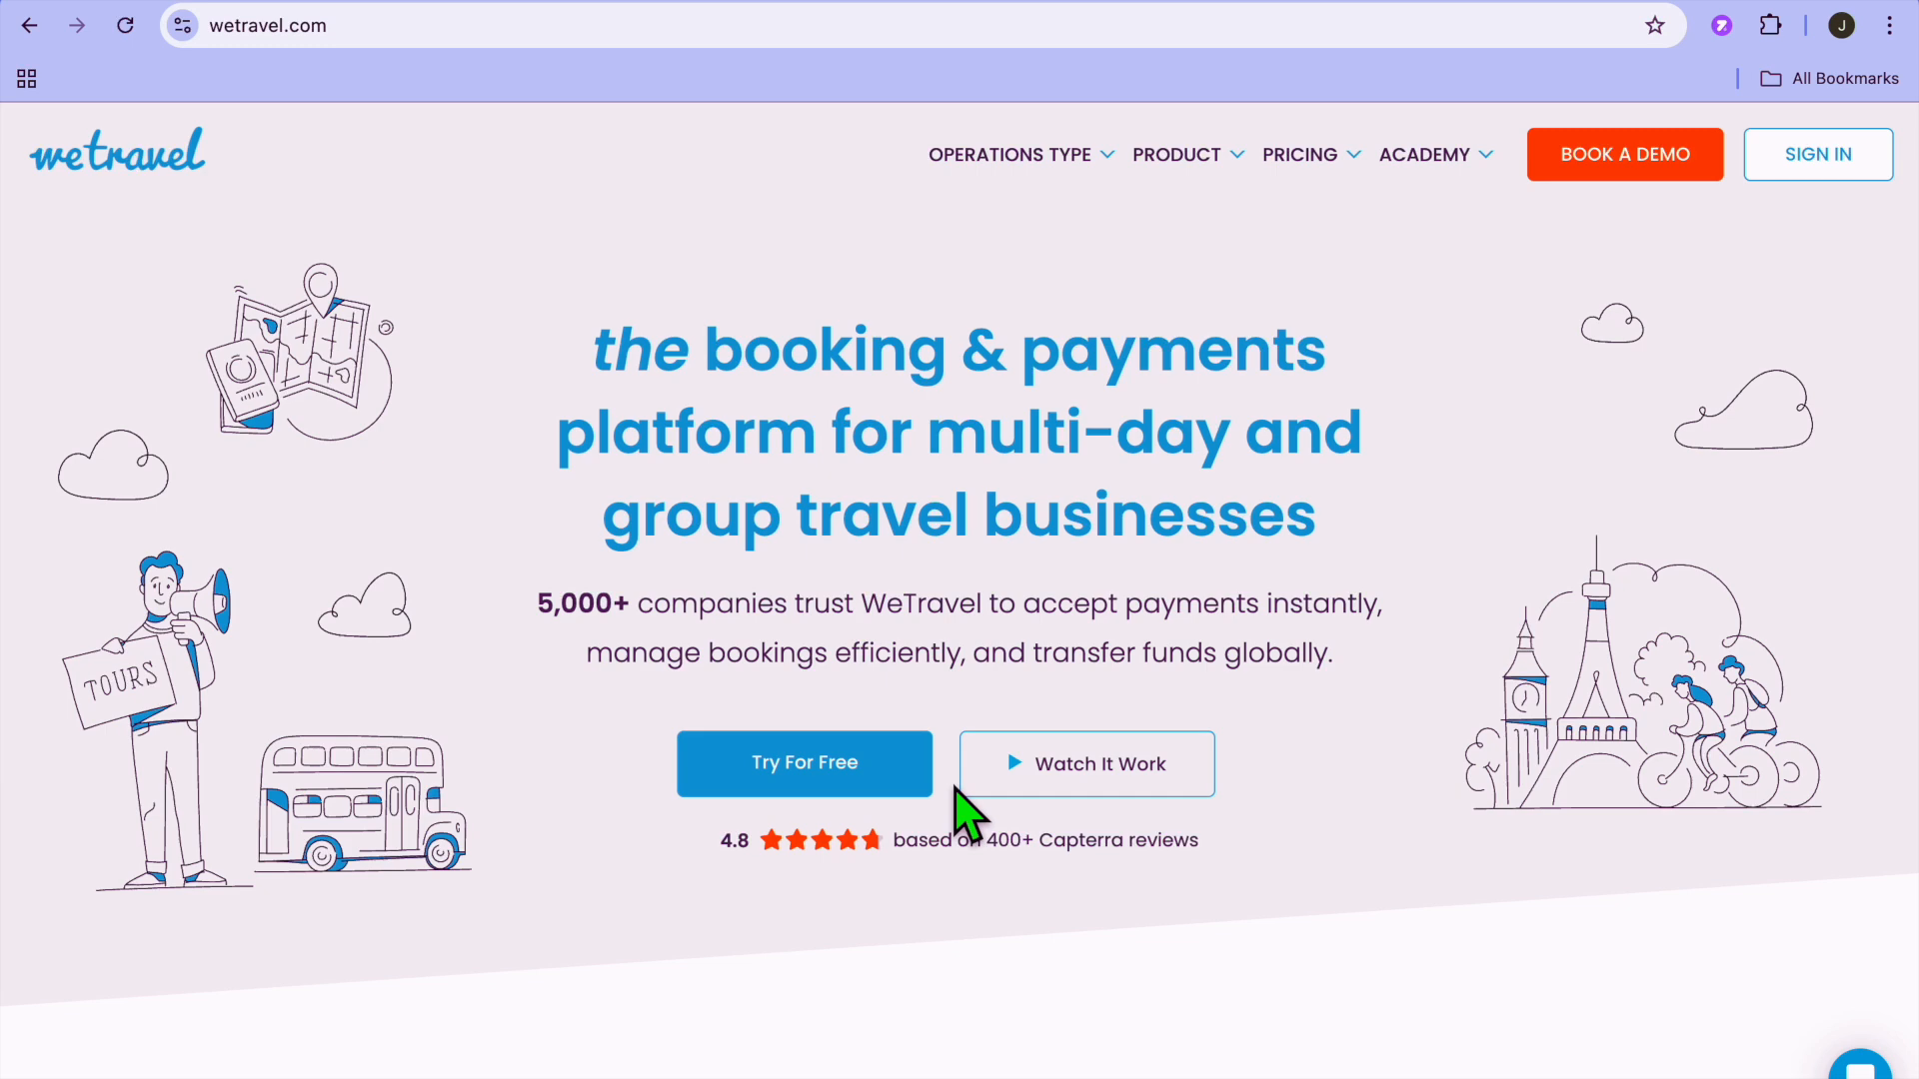
pyautogui.scroll(-1, 961, 811)
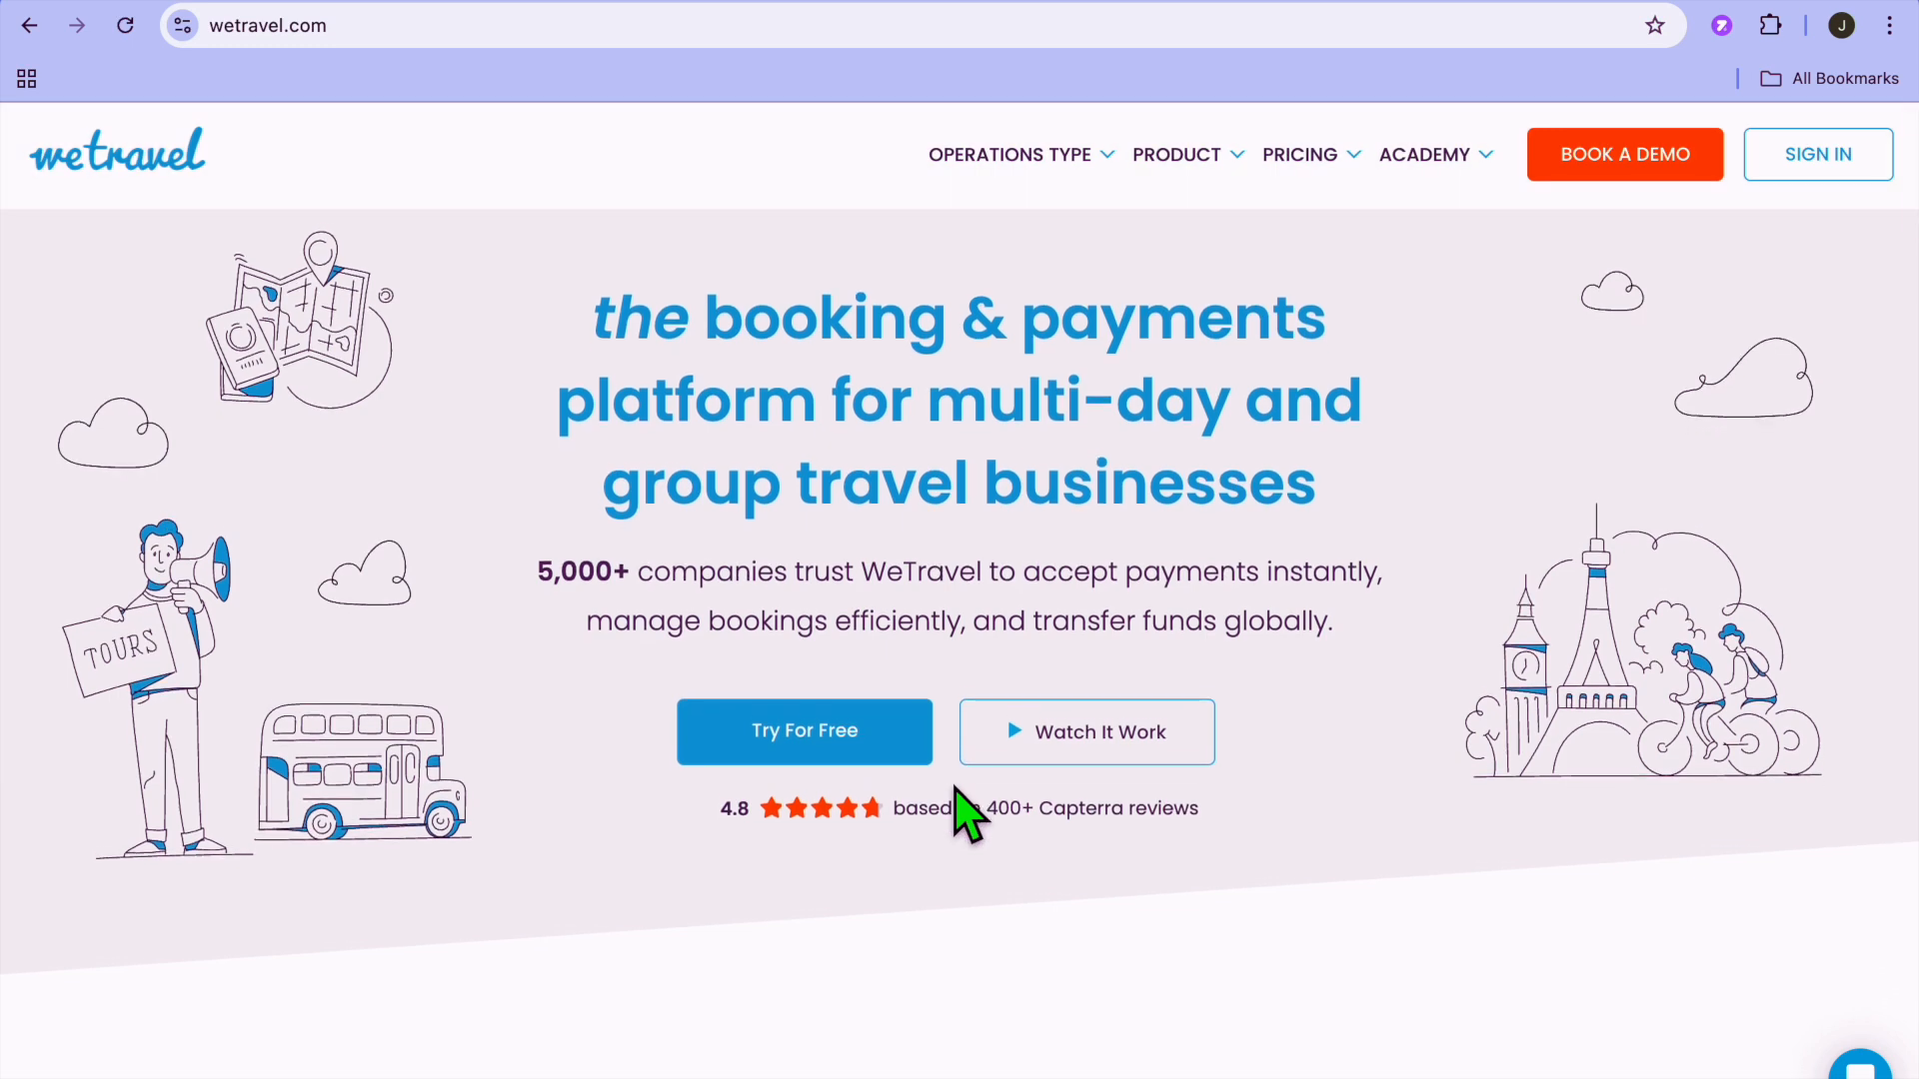
pyautogui.scroll(-2, 961, 812)
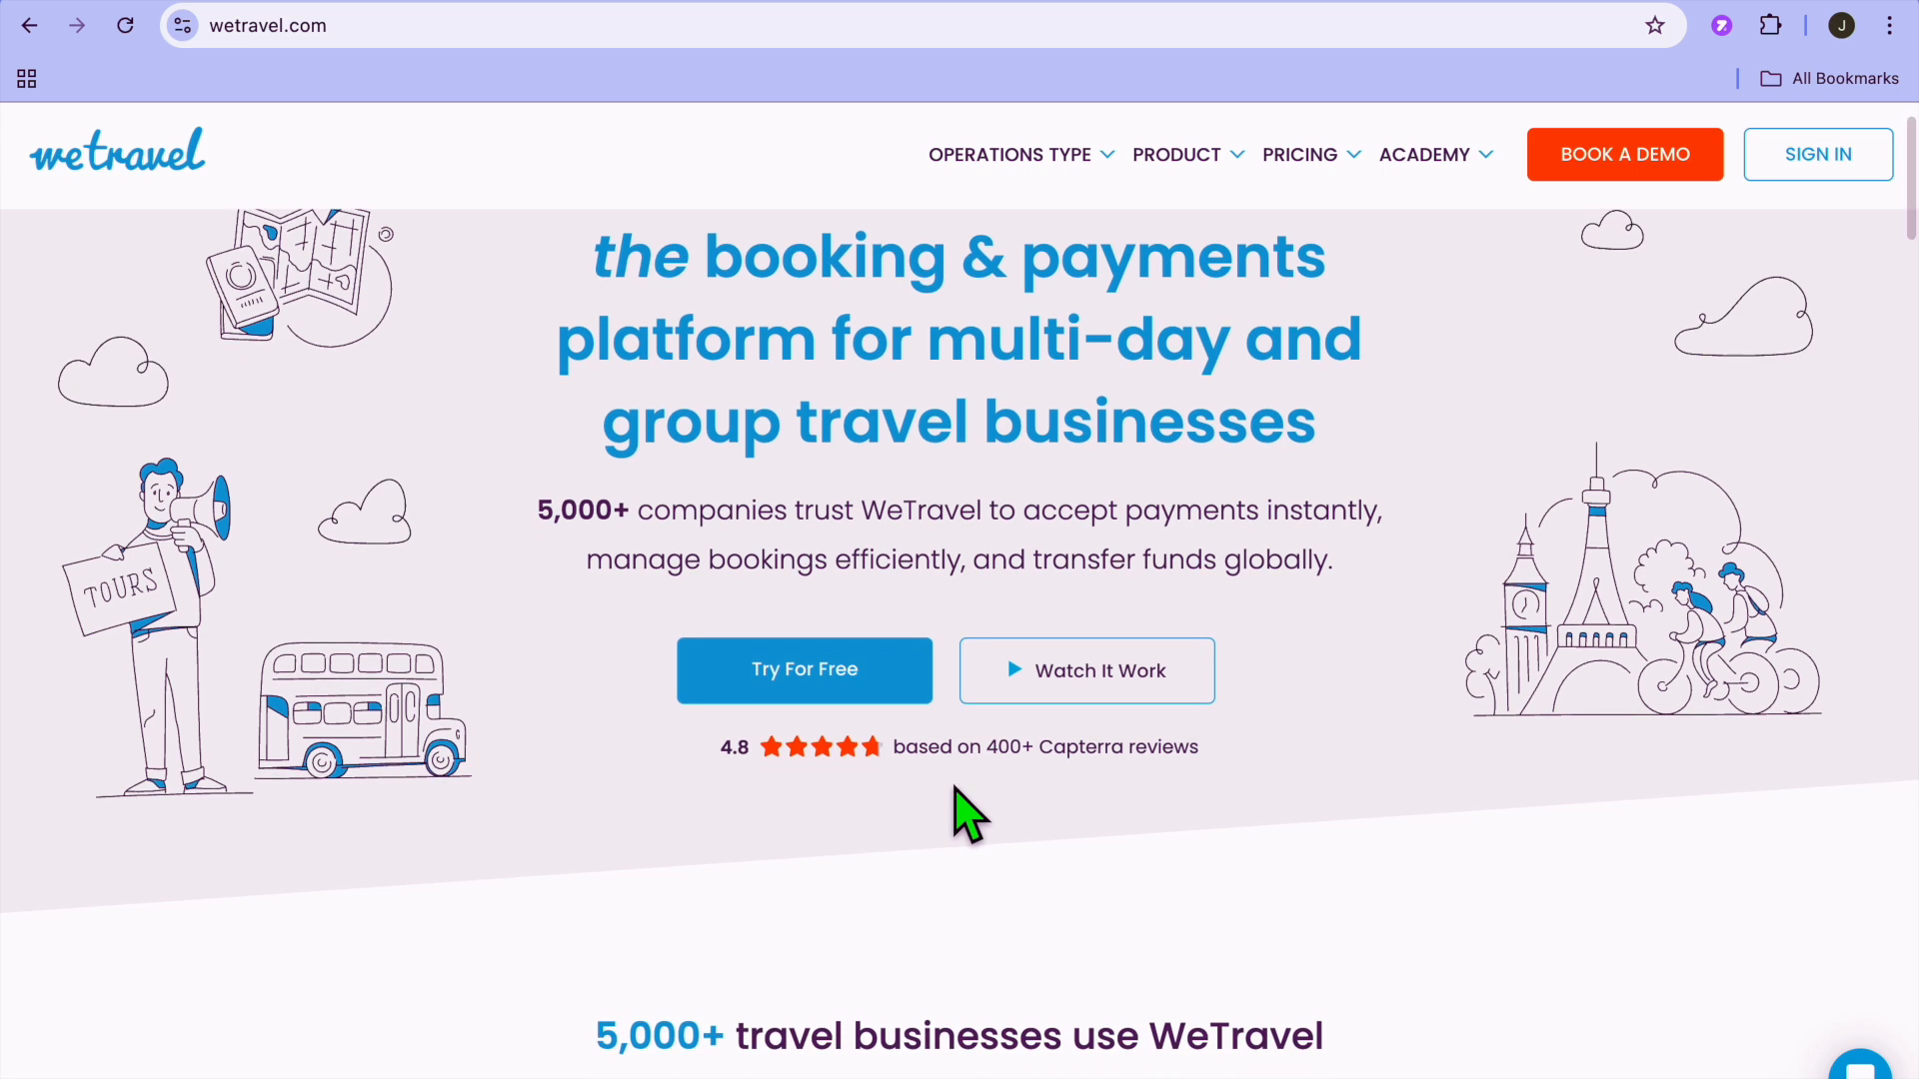
pyautogui.scroll(-3, 961, 811)
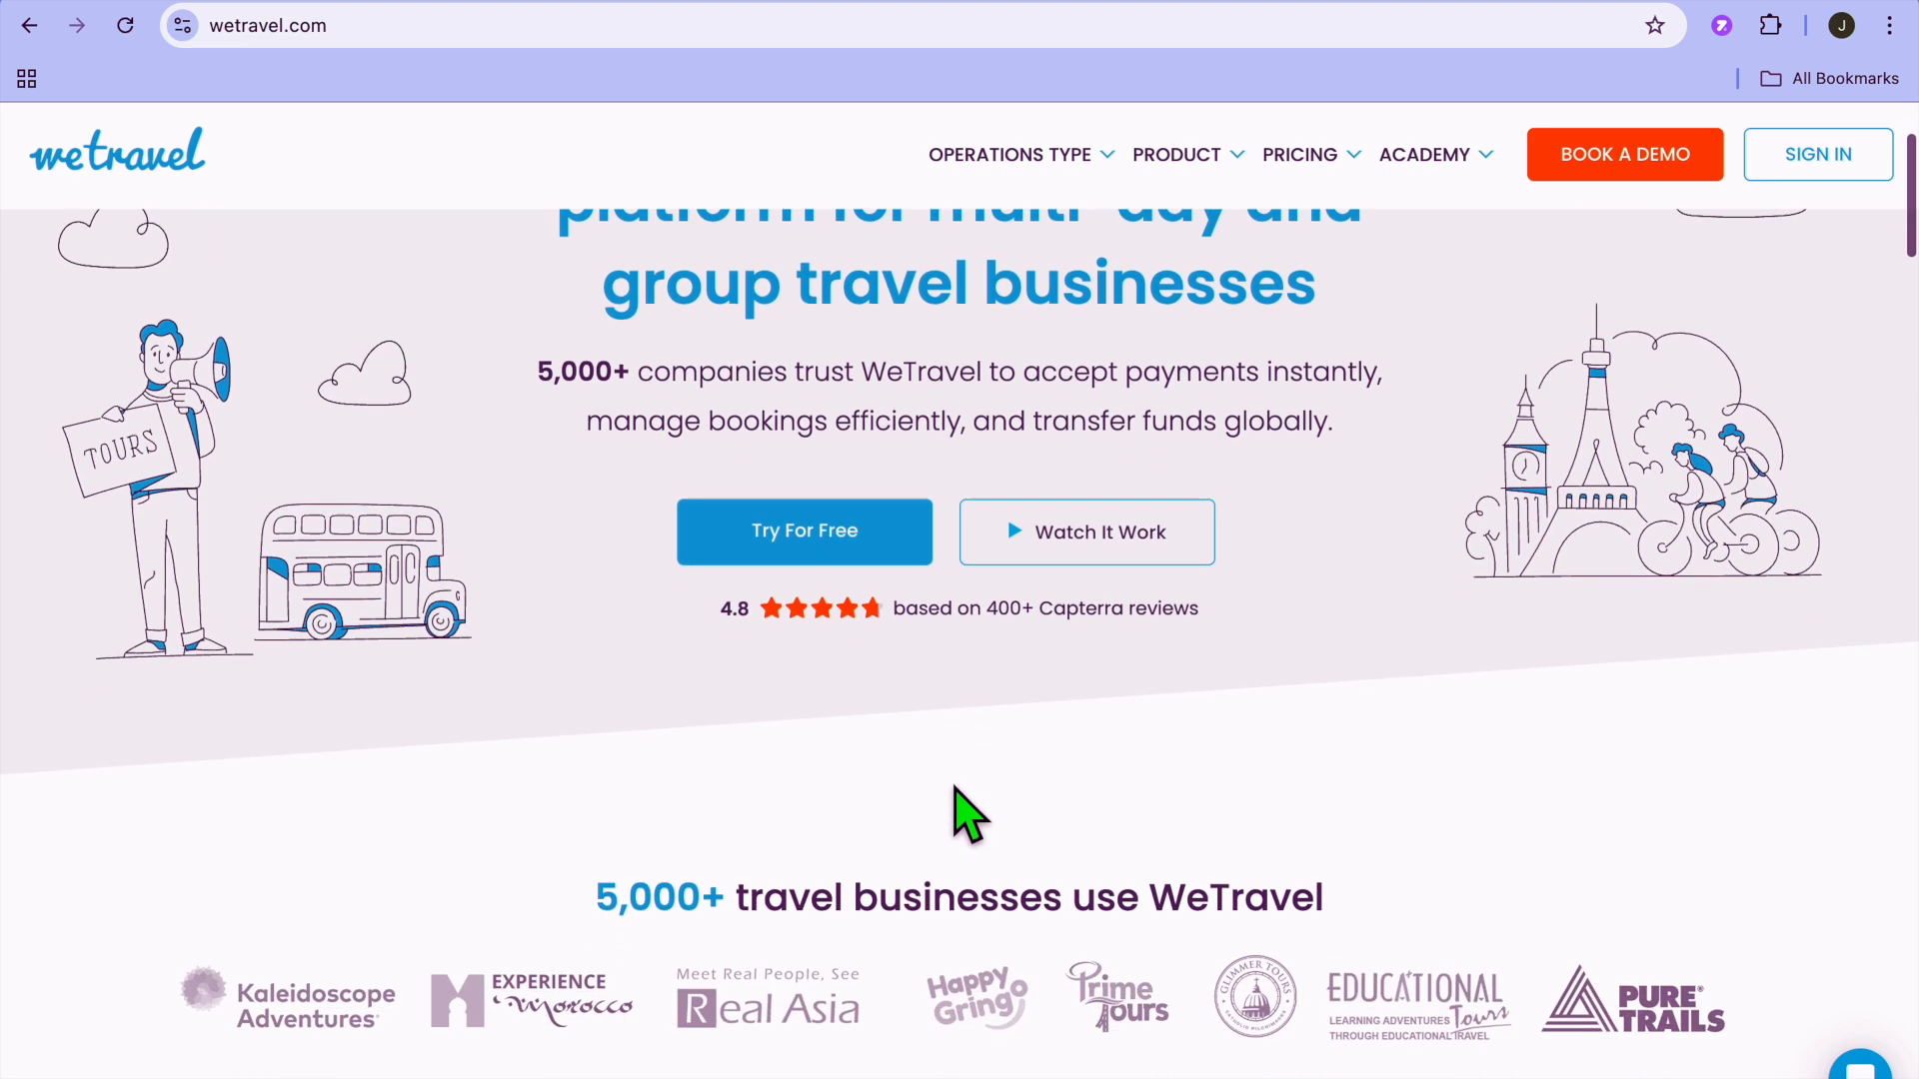
pyautogui.scroll(-4, 962, 812)
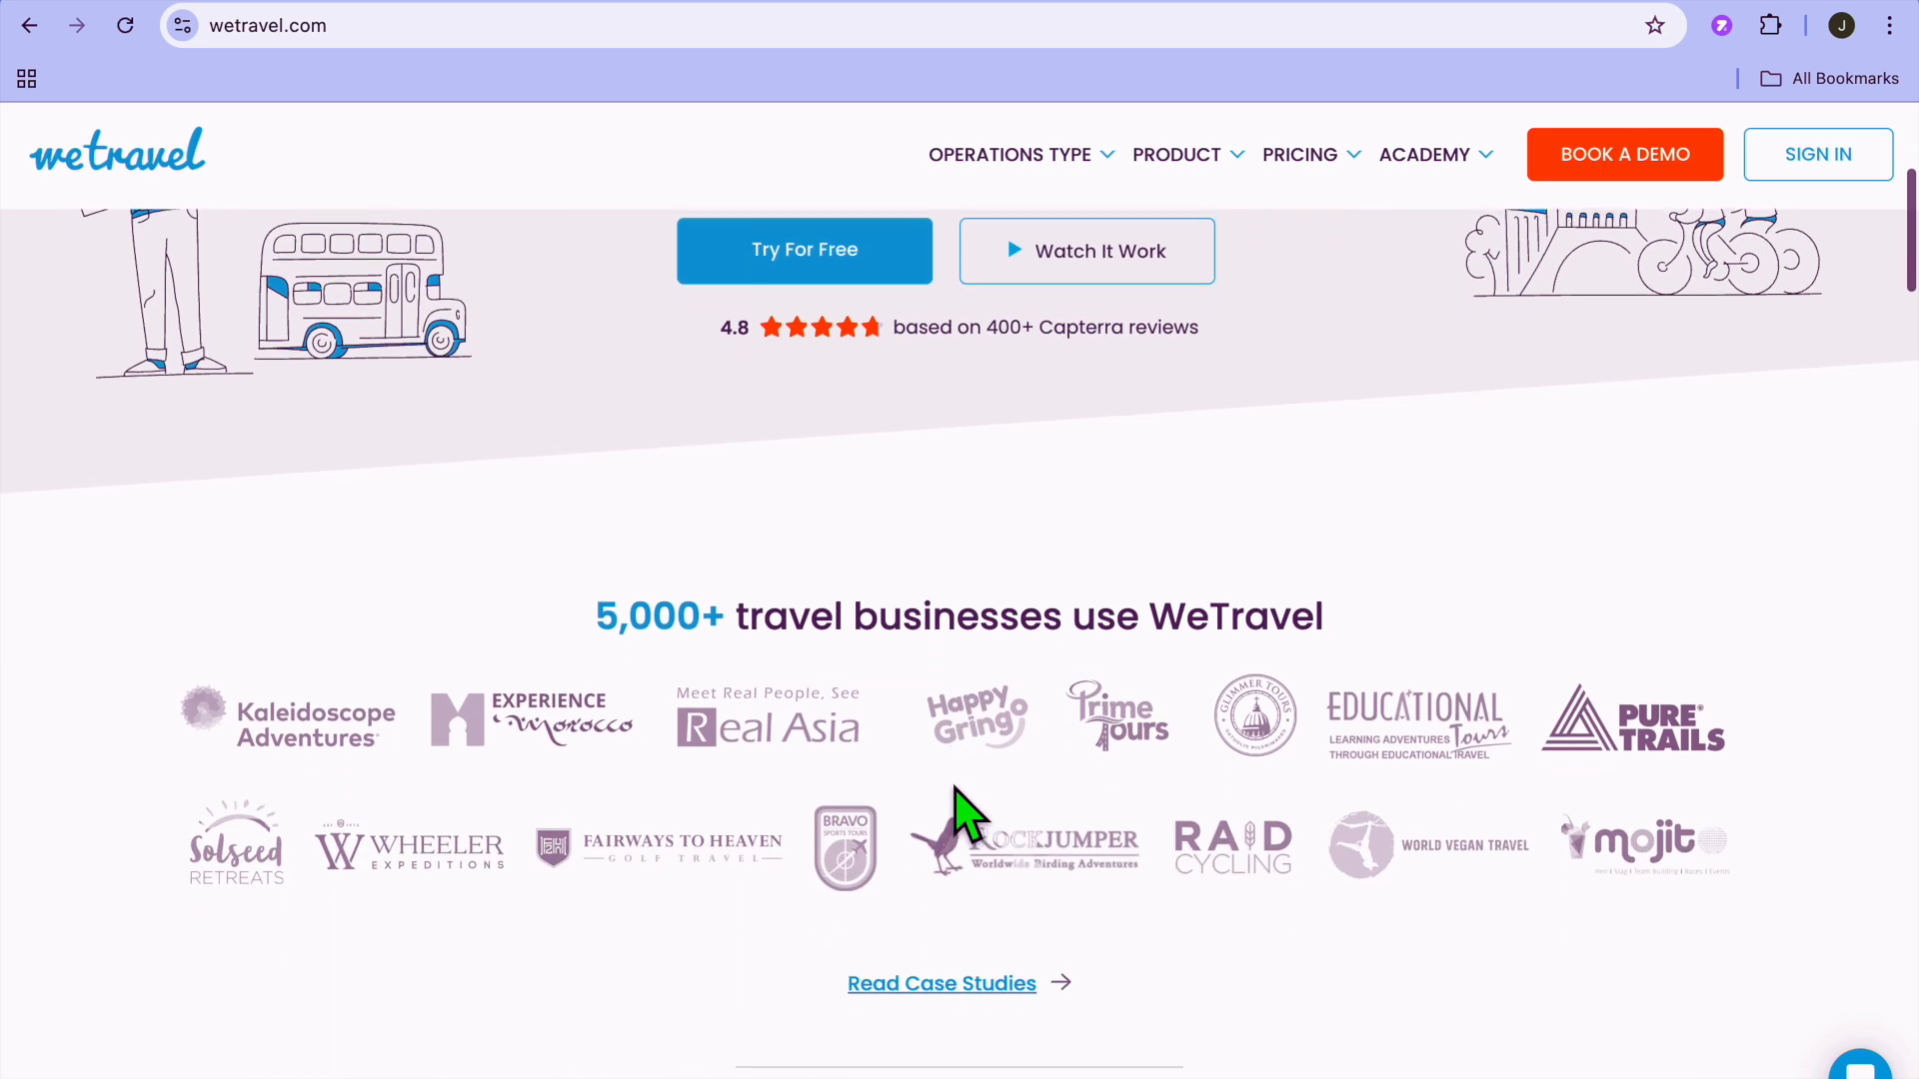
pyautogui.scroll(8, 962, 812)
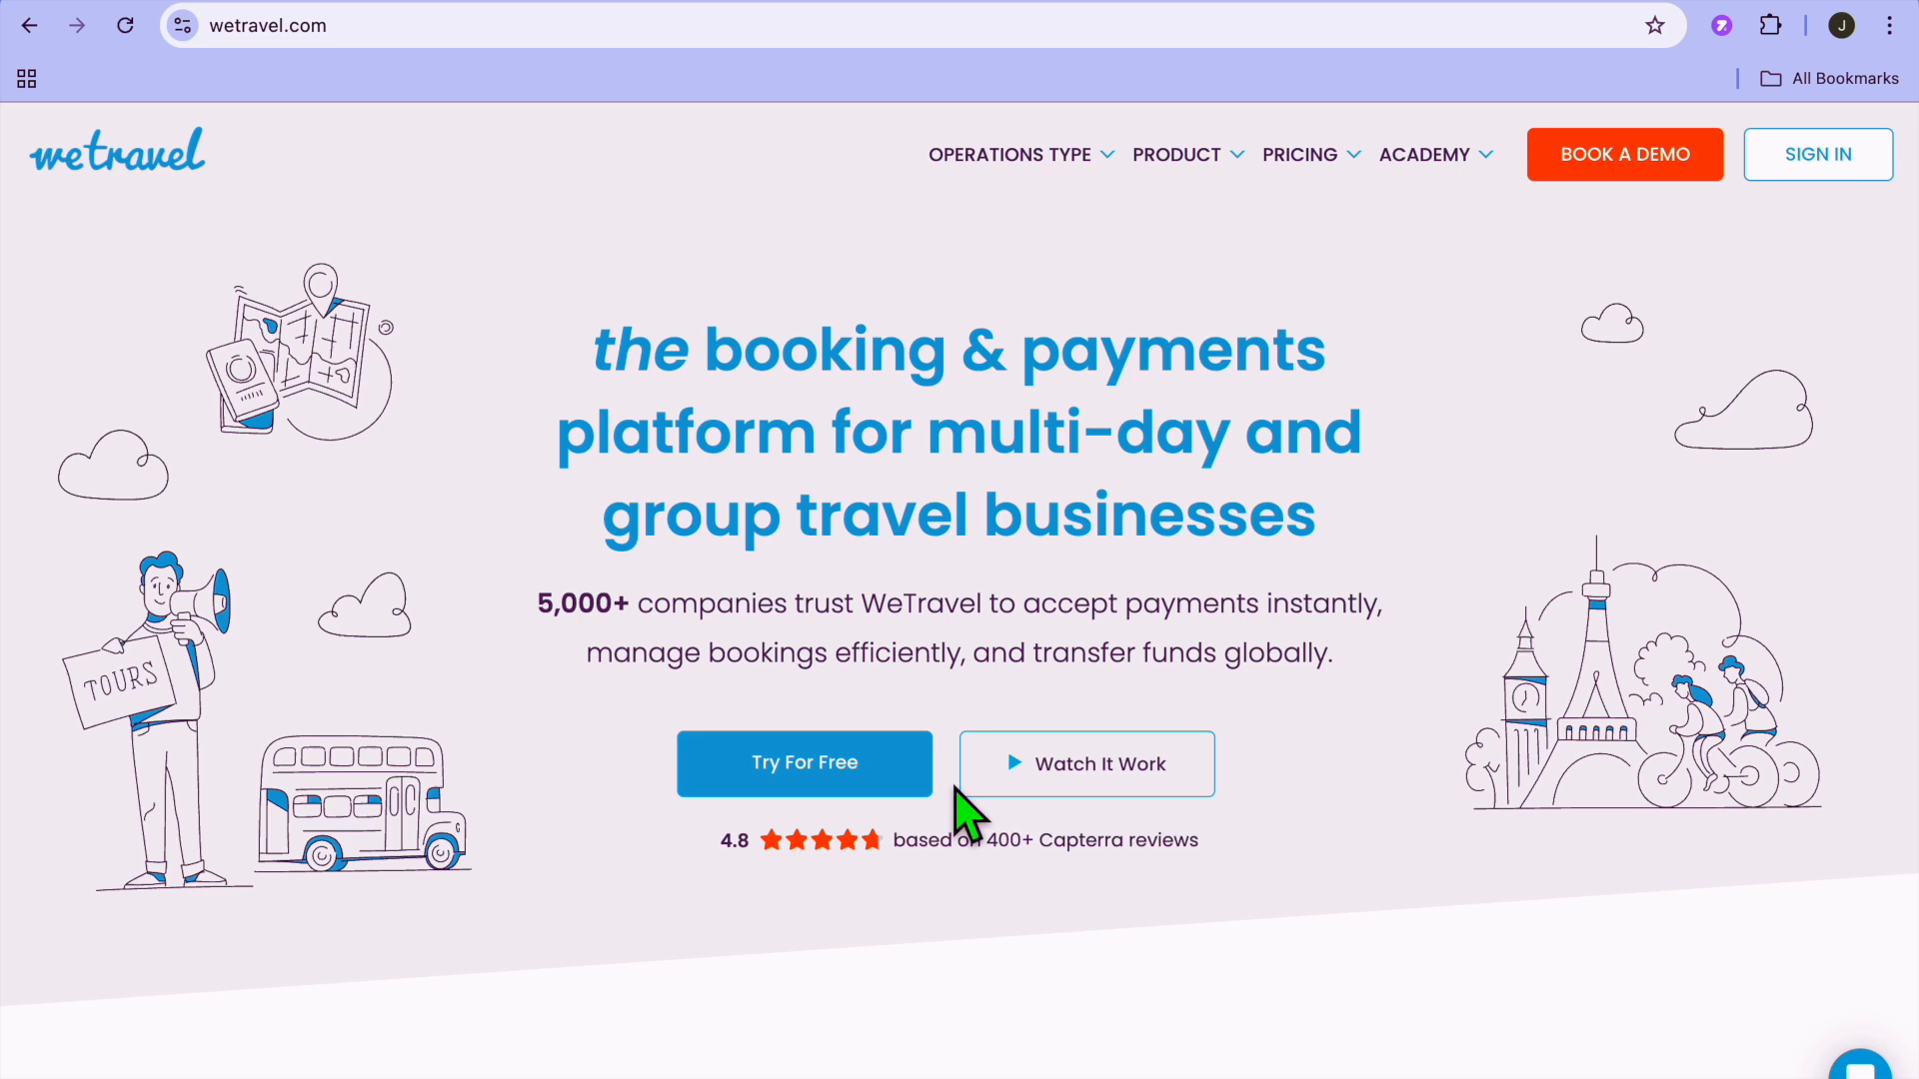
pyautogui.scroll(-2, 958, 794)
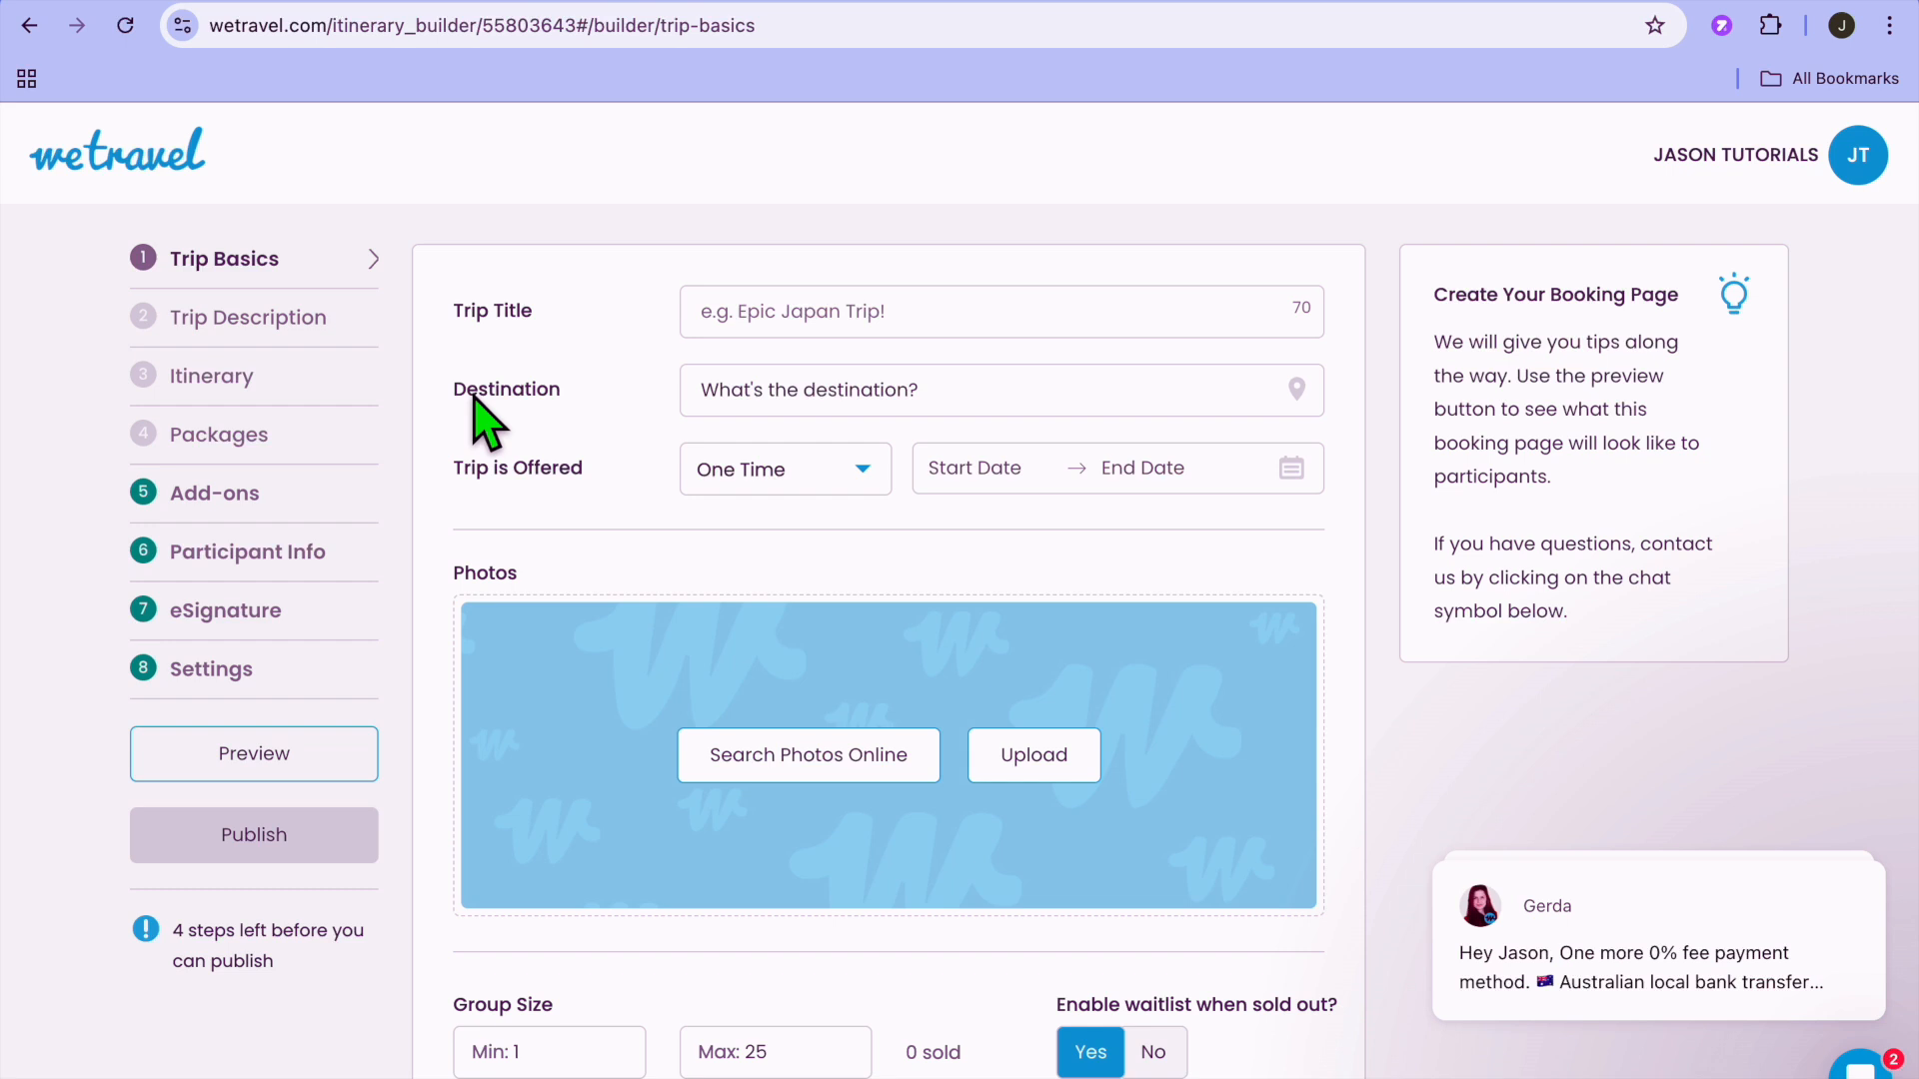
# Title the trip "test" and set its destination to Montego Bay, Jamaica.
pyautogui.click(885, 333)
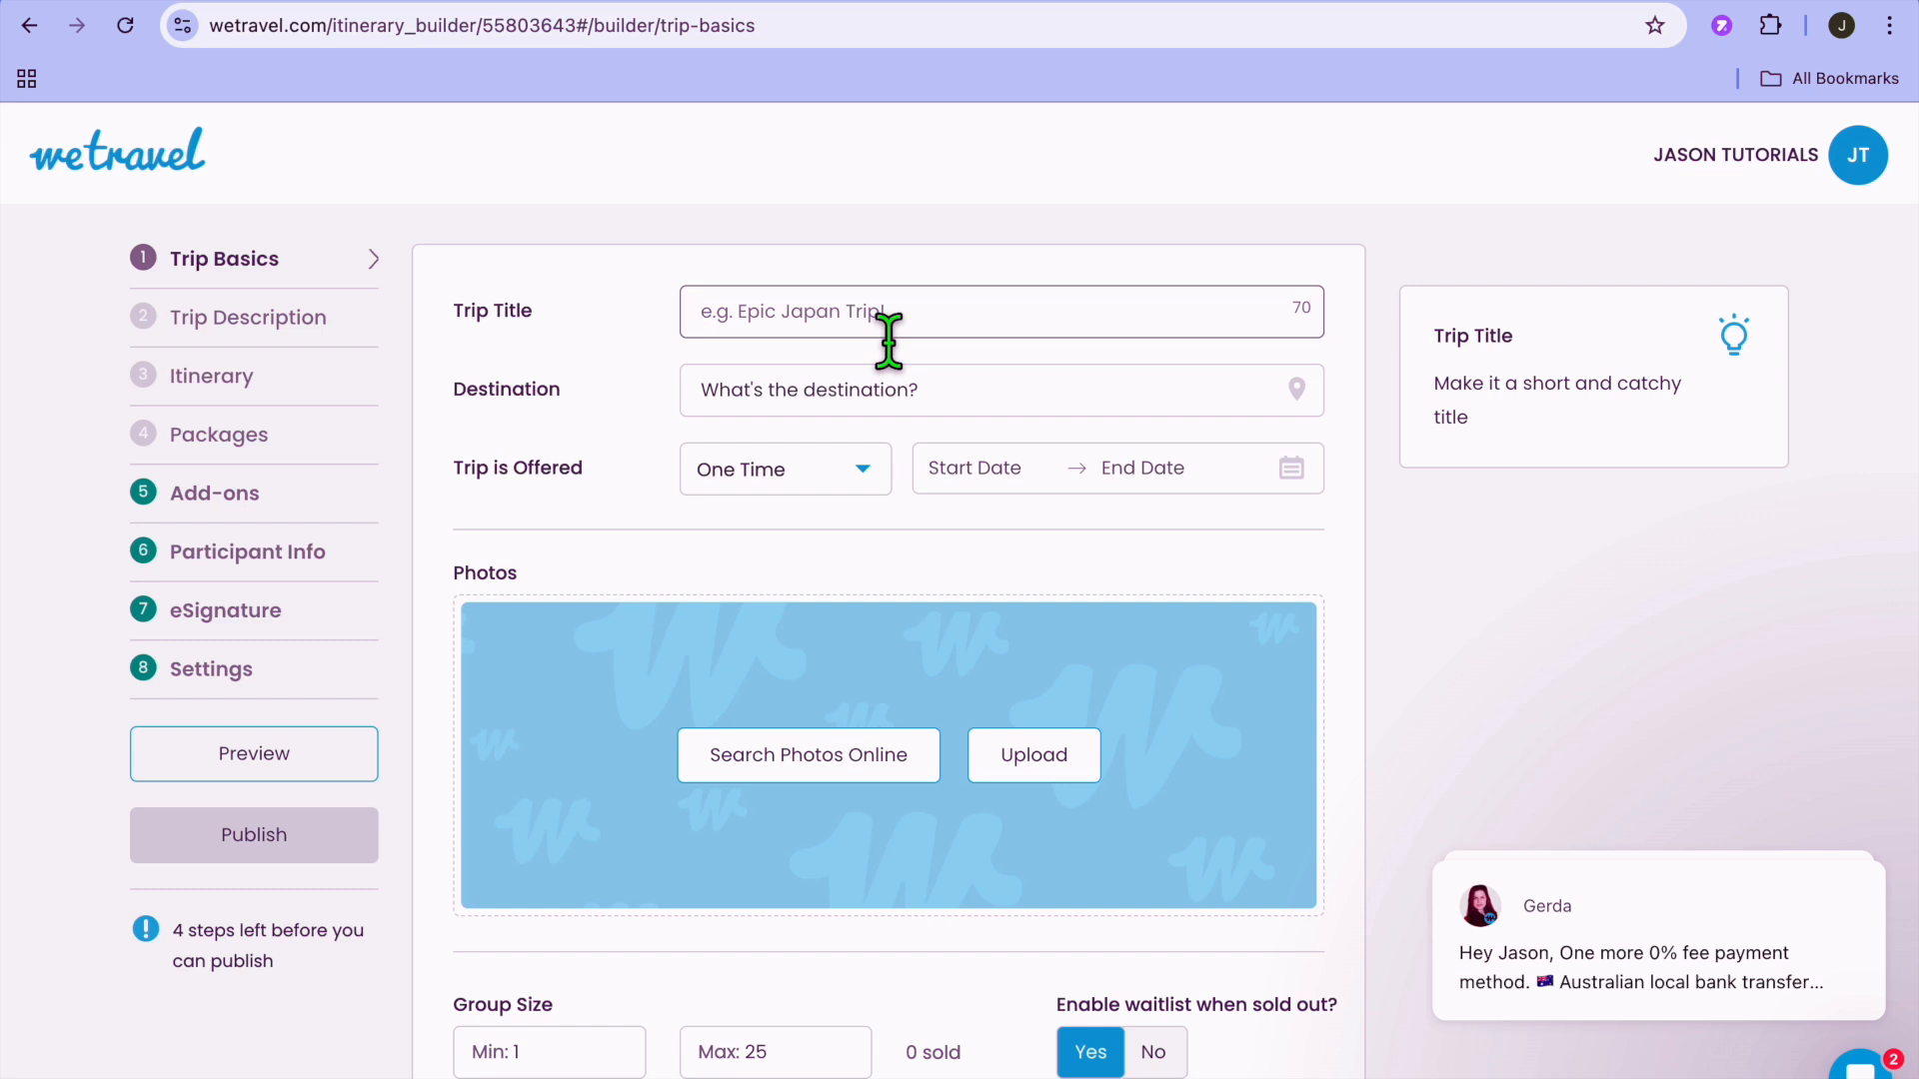
pyautogui.write('test')
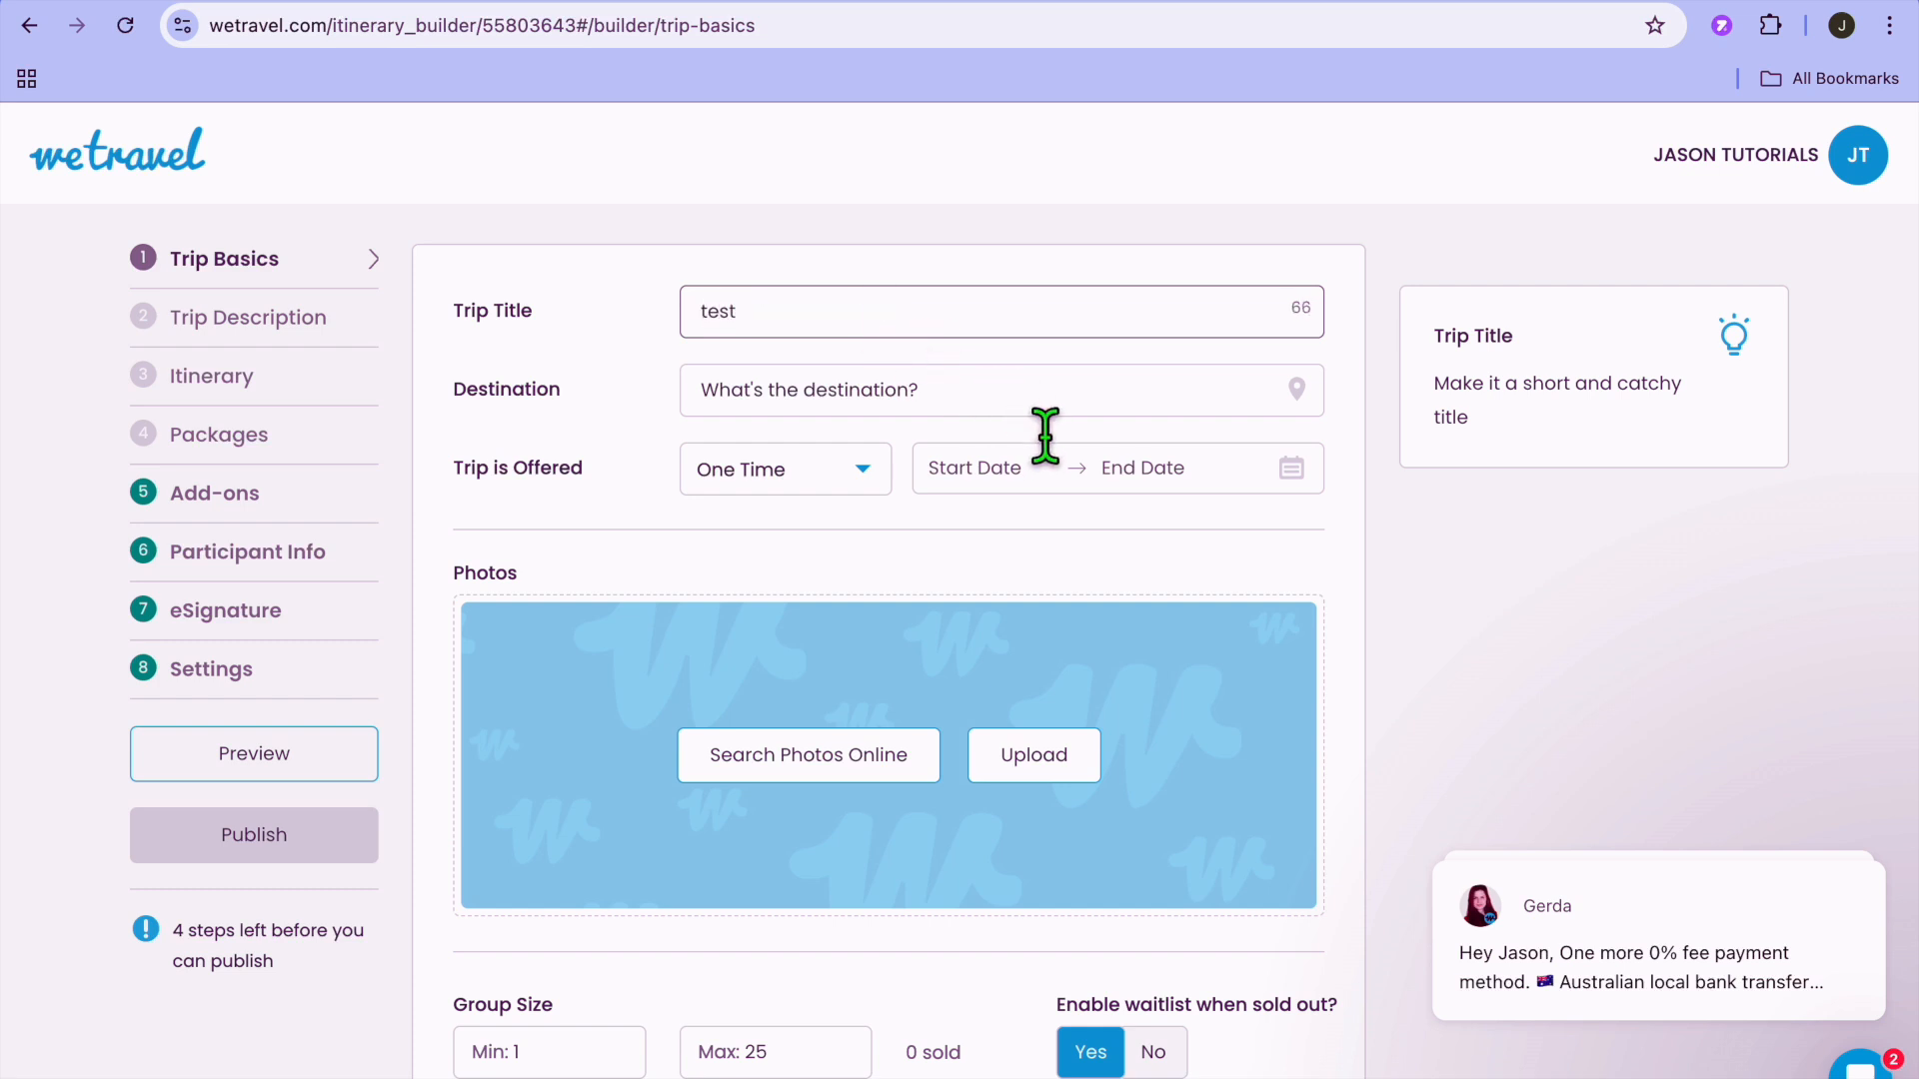
pyautogui.press('Tab')
pyautogui.write('ja')
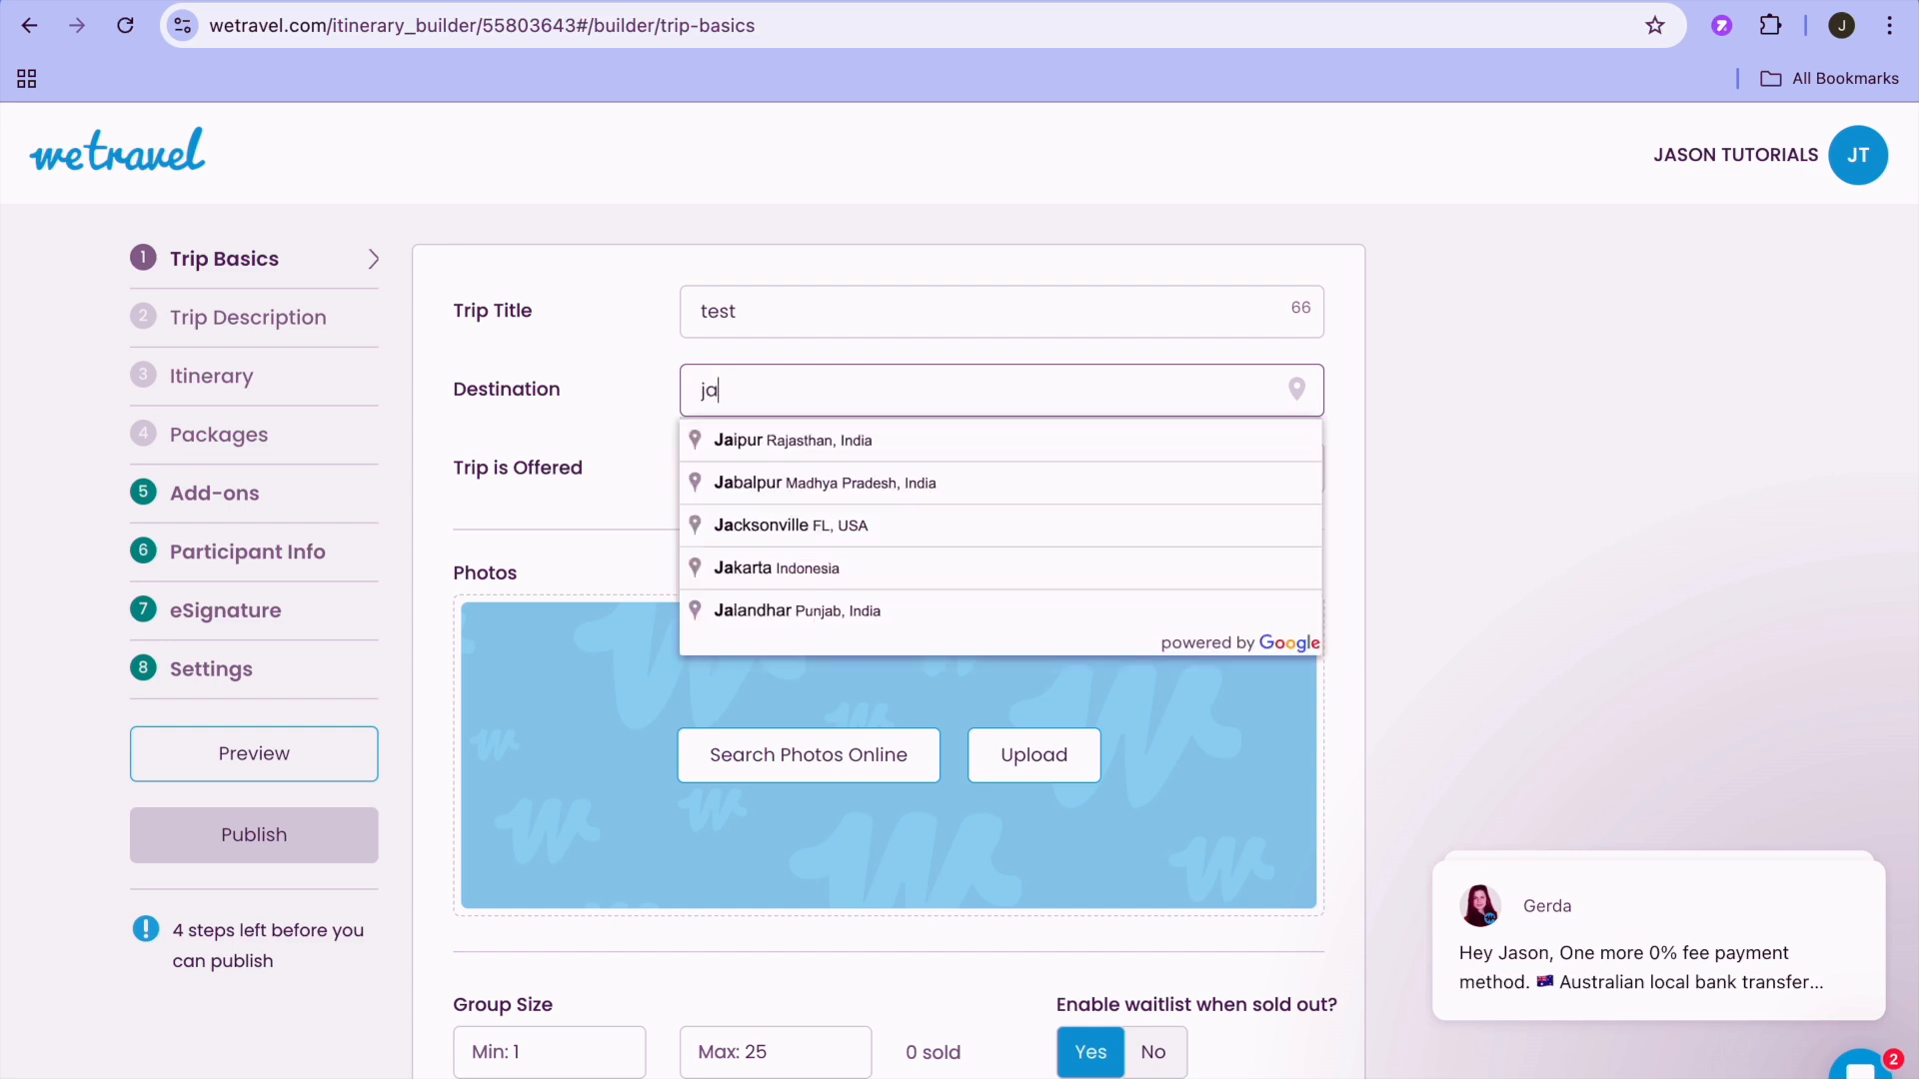
pyautogui.write('m')
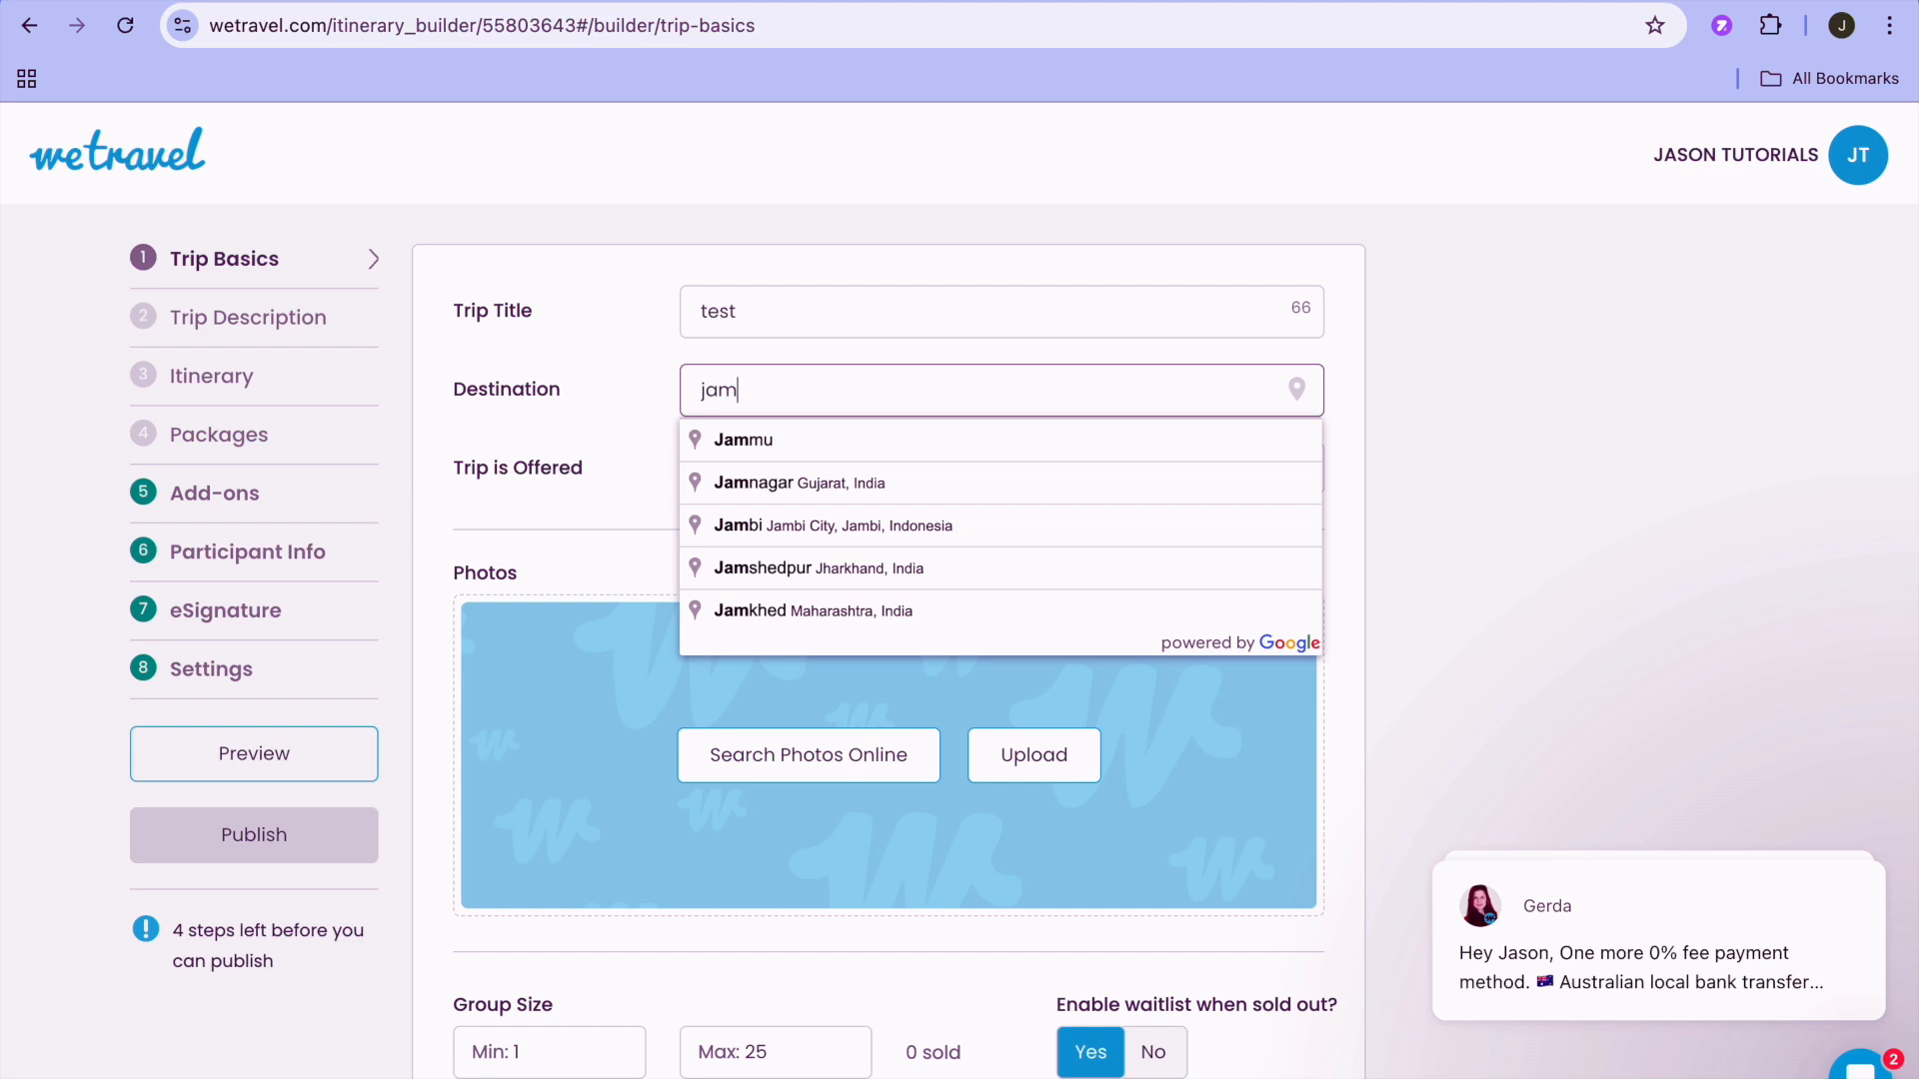
pyautogui.write('ai')
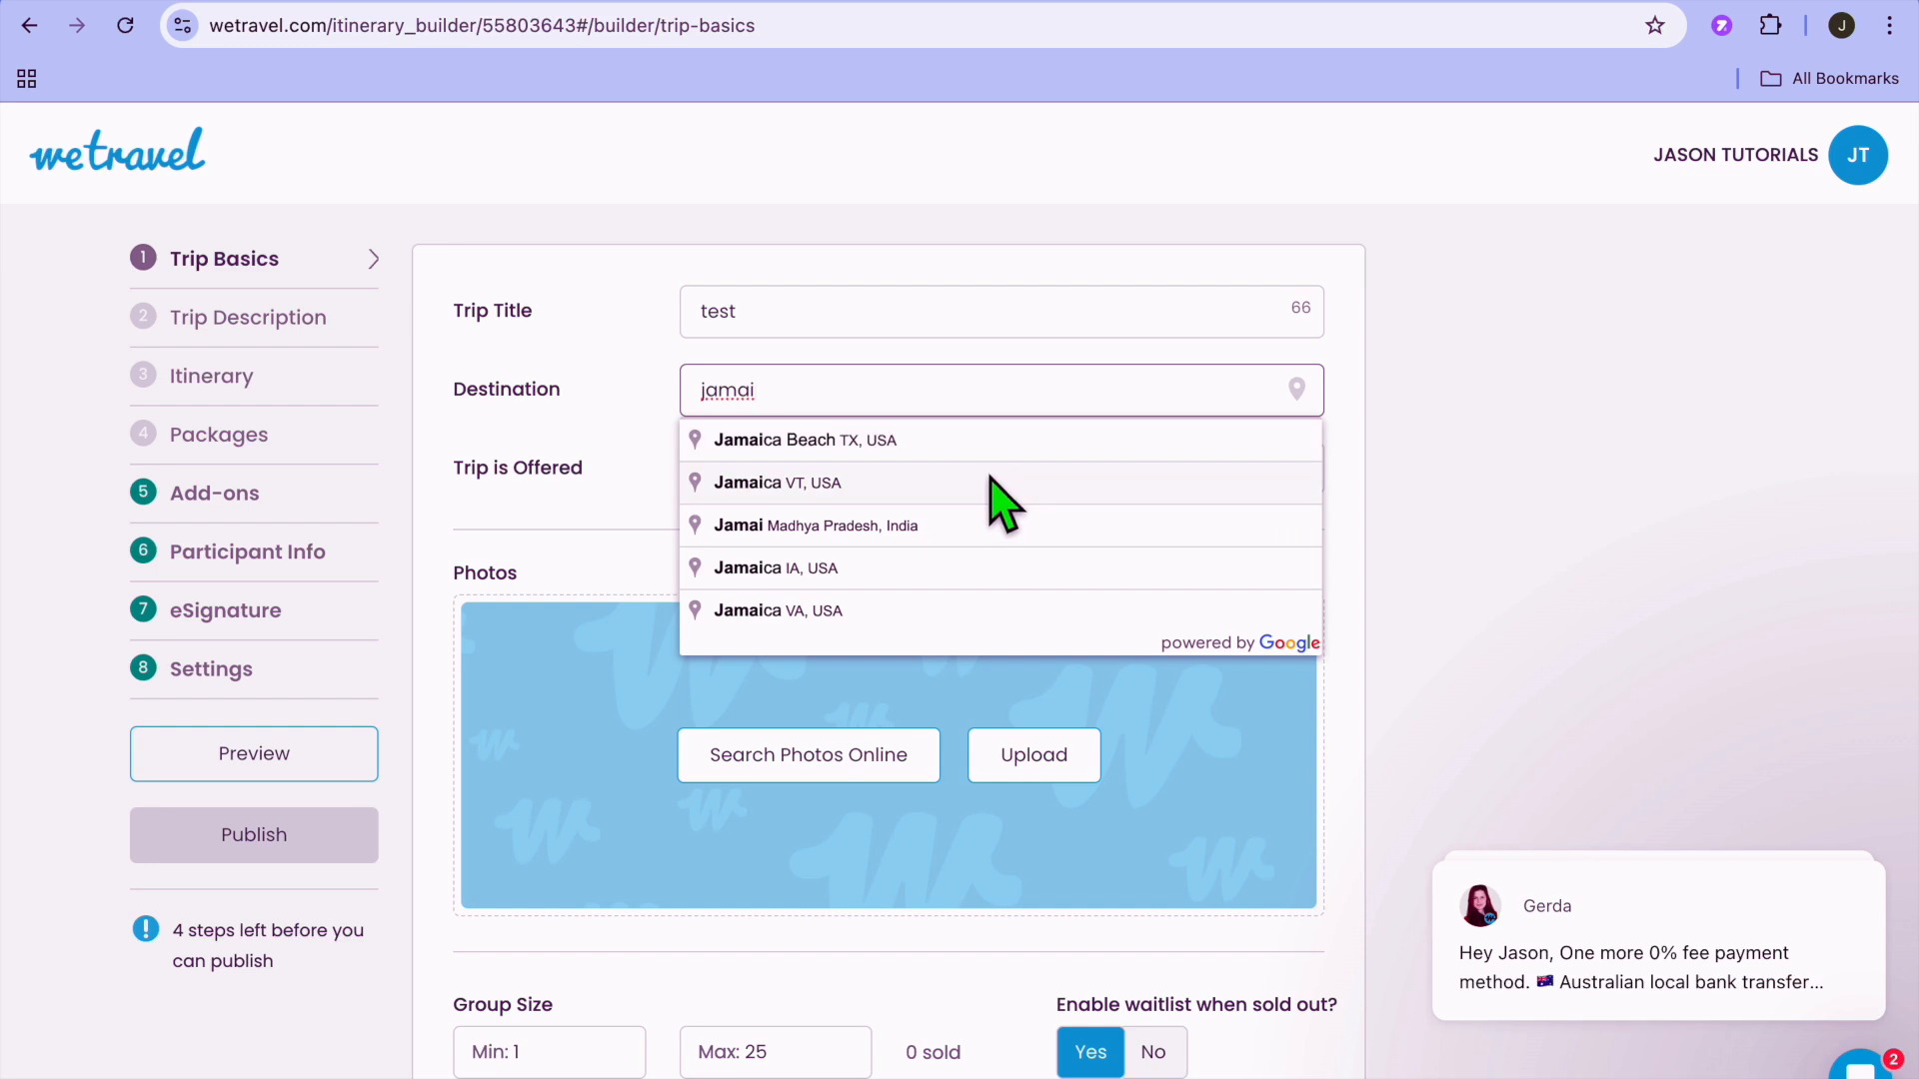
pyautogui.write('c')
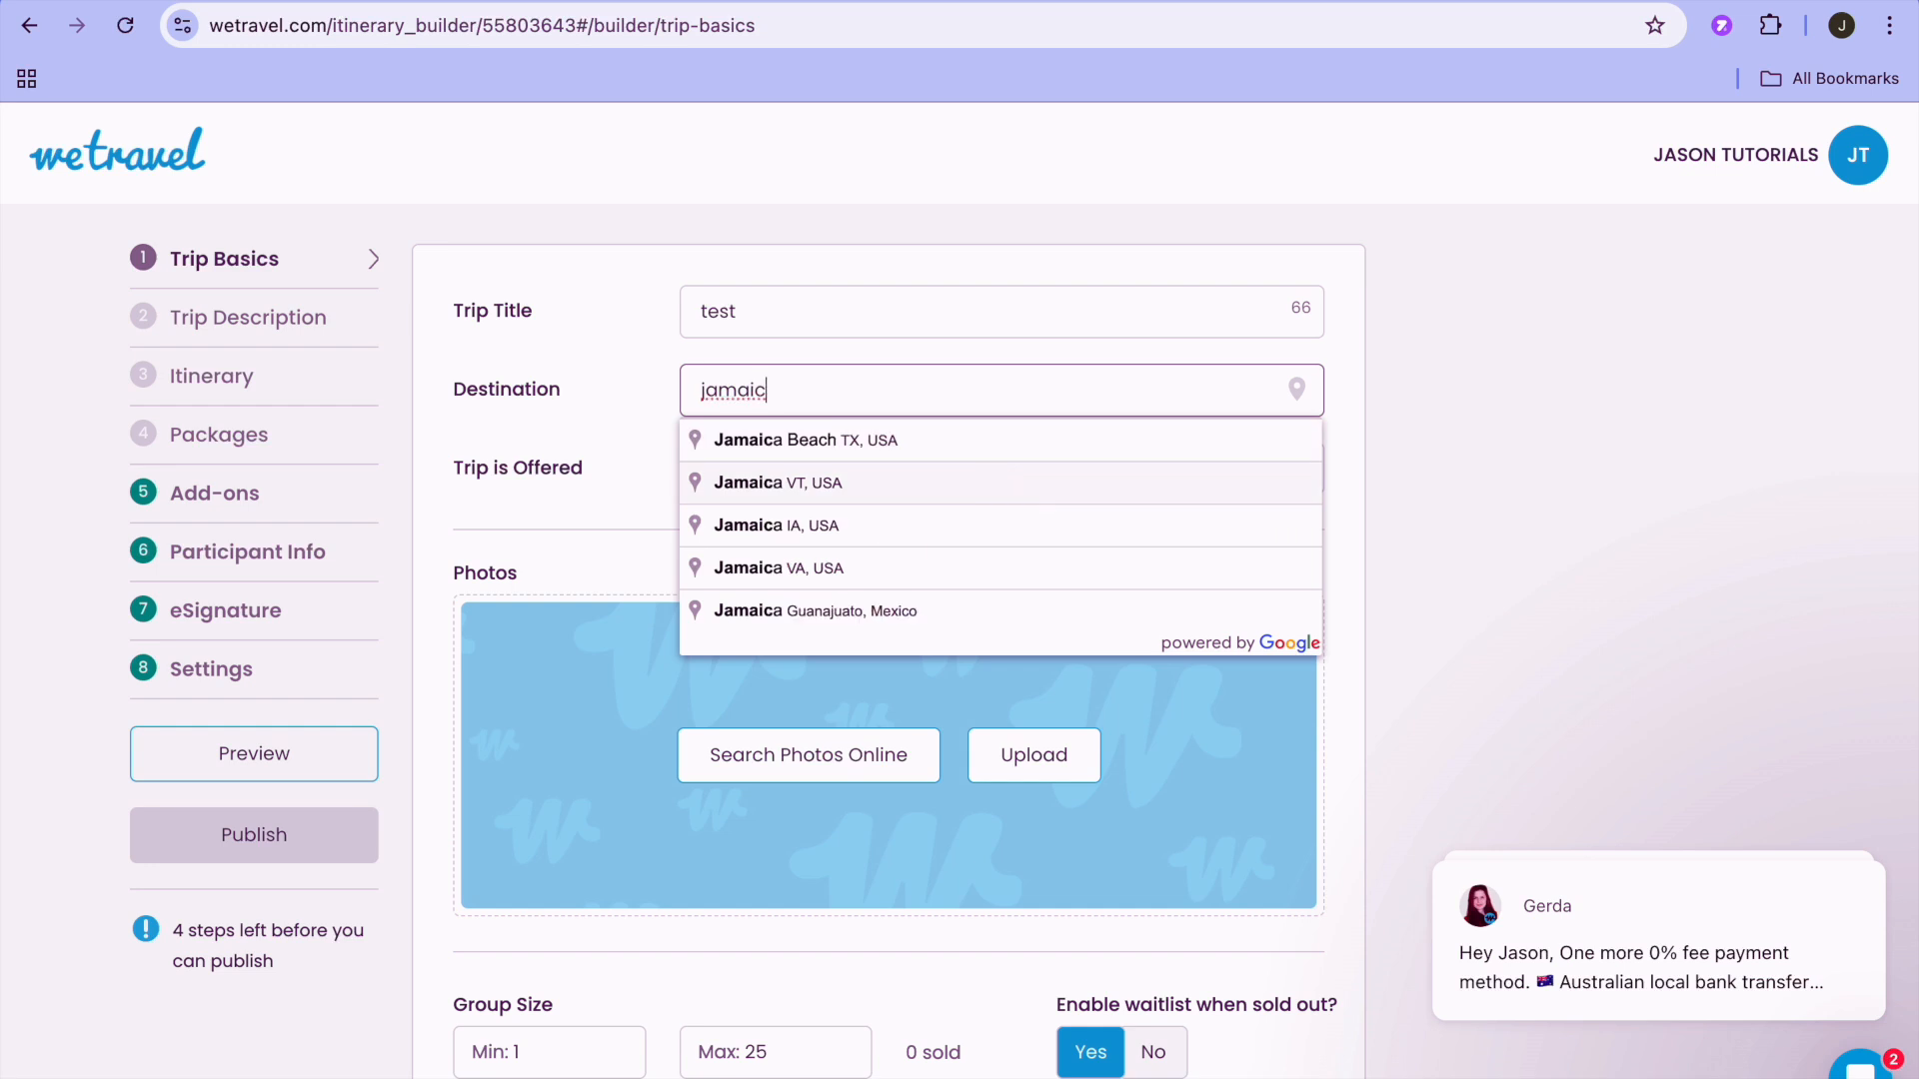
pyautogui.write('a m')
pyautogui.click(954, 469)
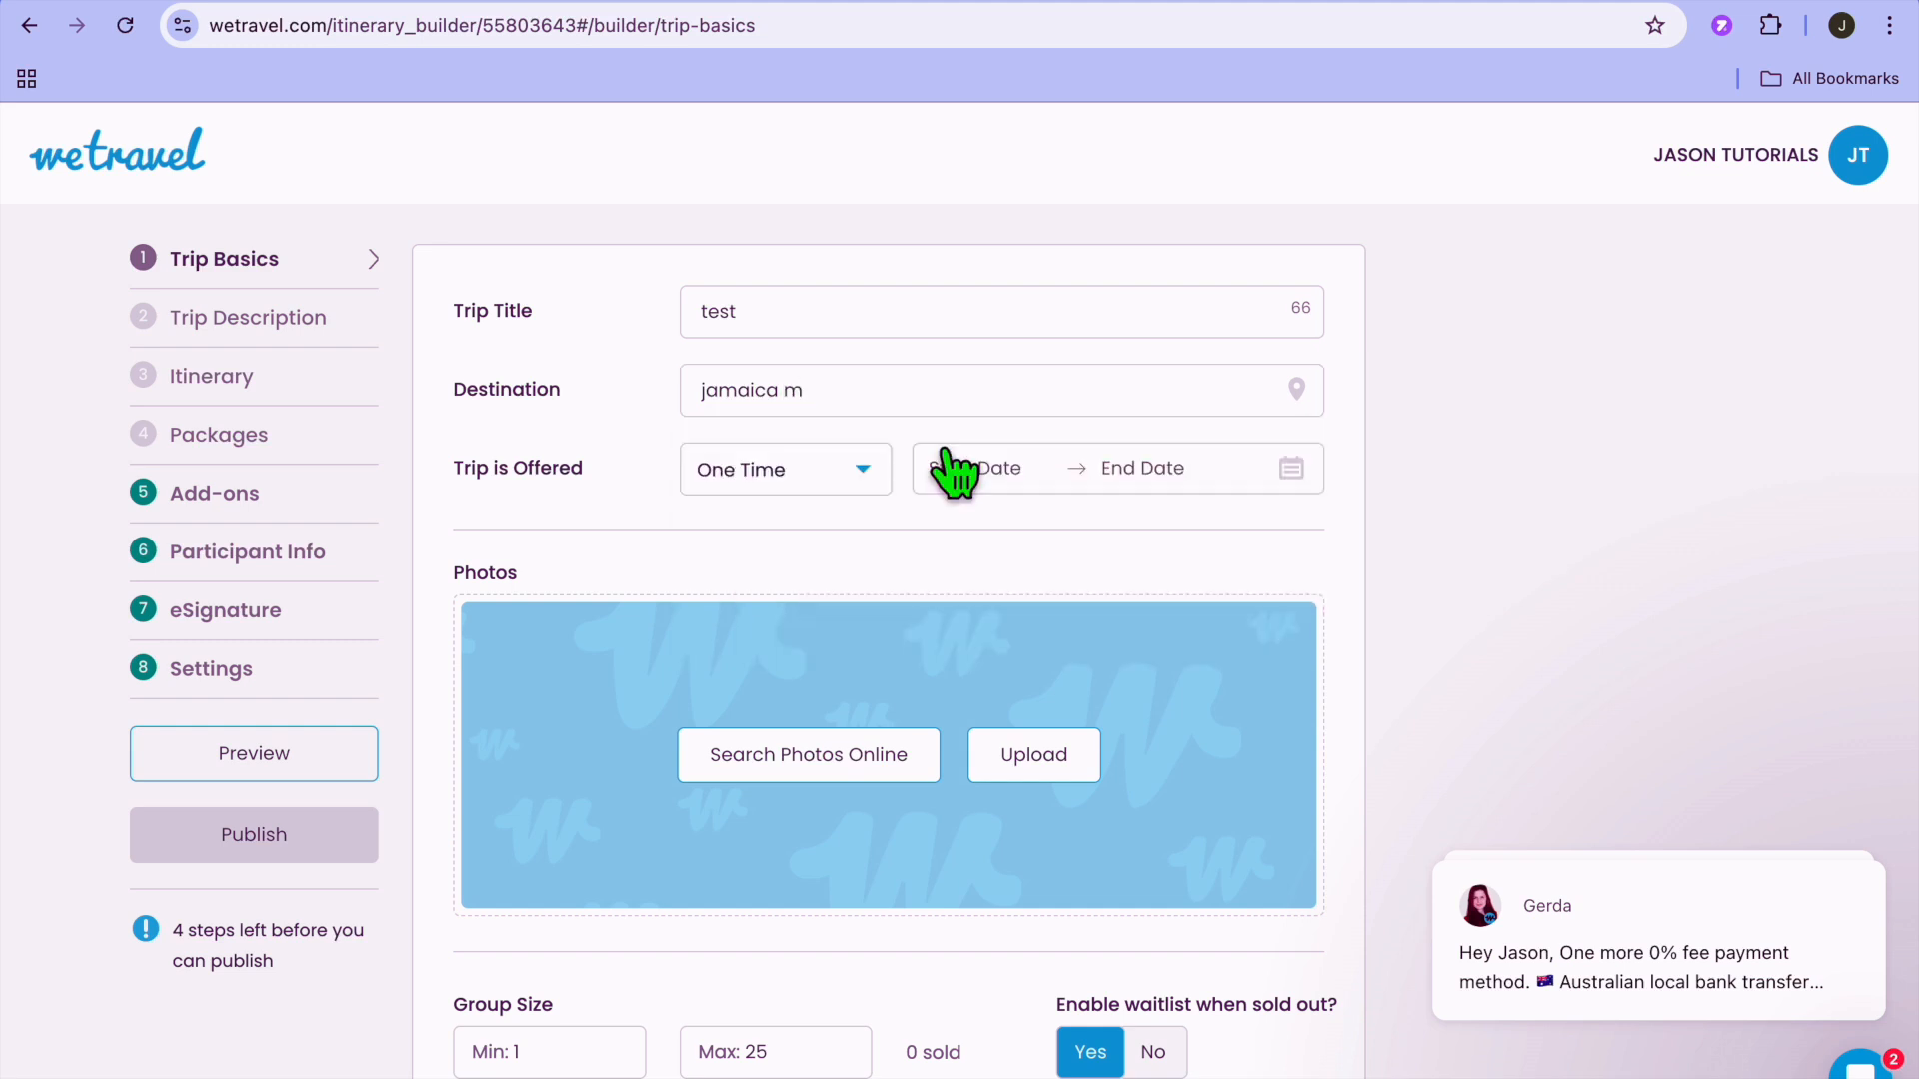
# Keep the trip offered as One Time and set its start date to Apr 01, 2025.
pyautogui.click(855, 476)
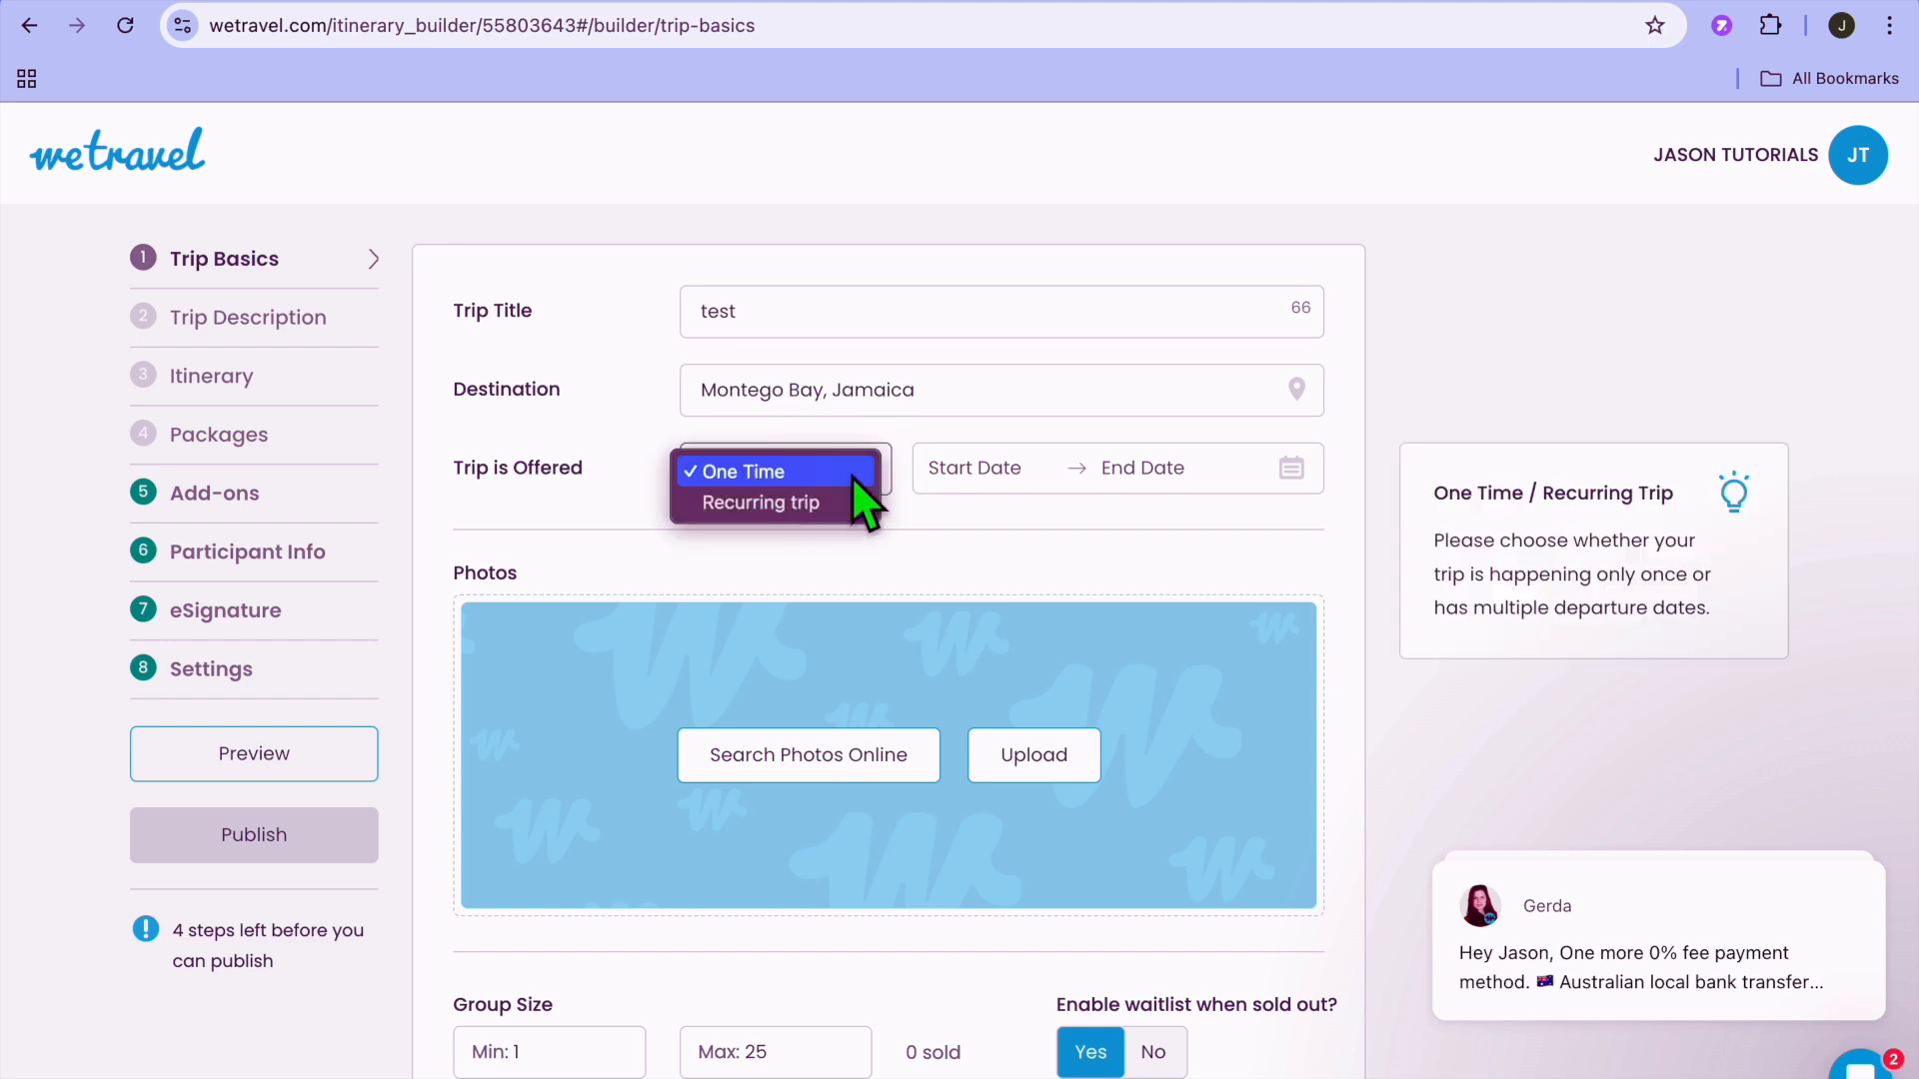
pyautogui.click(850, 476)
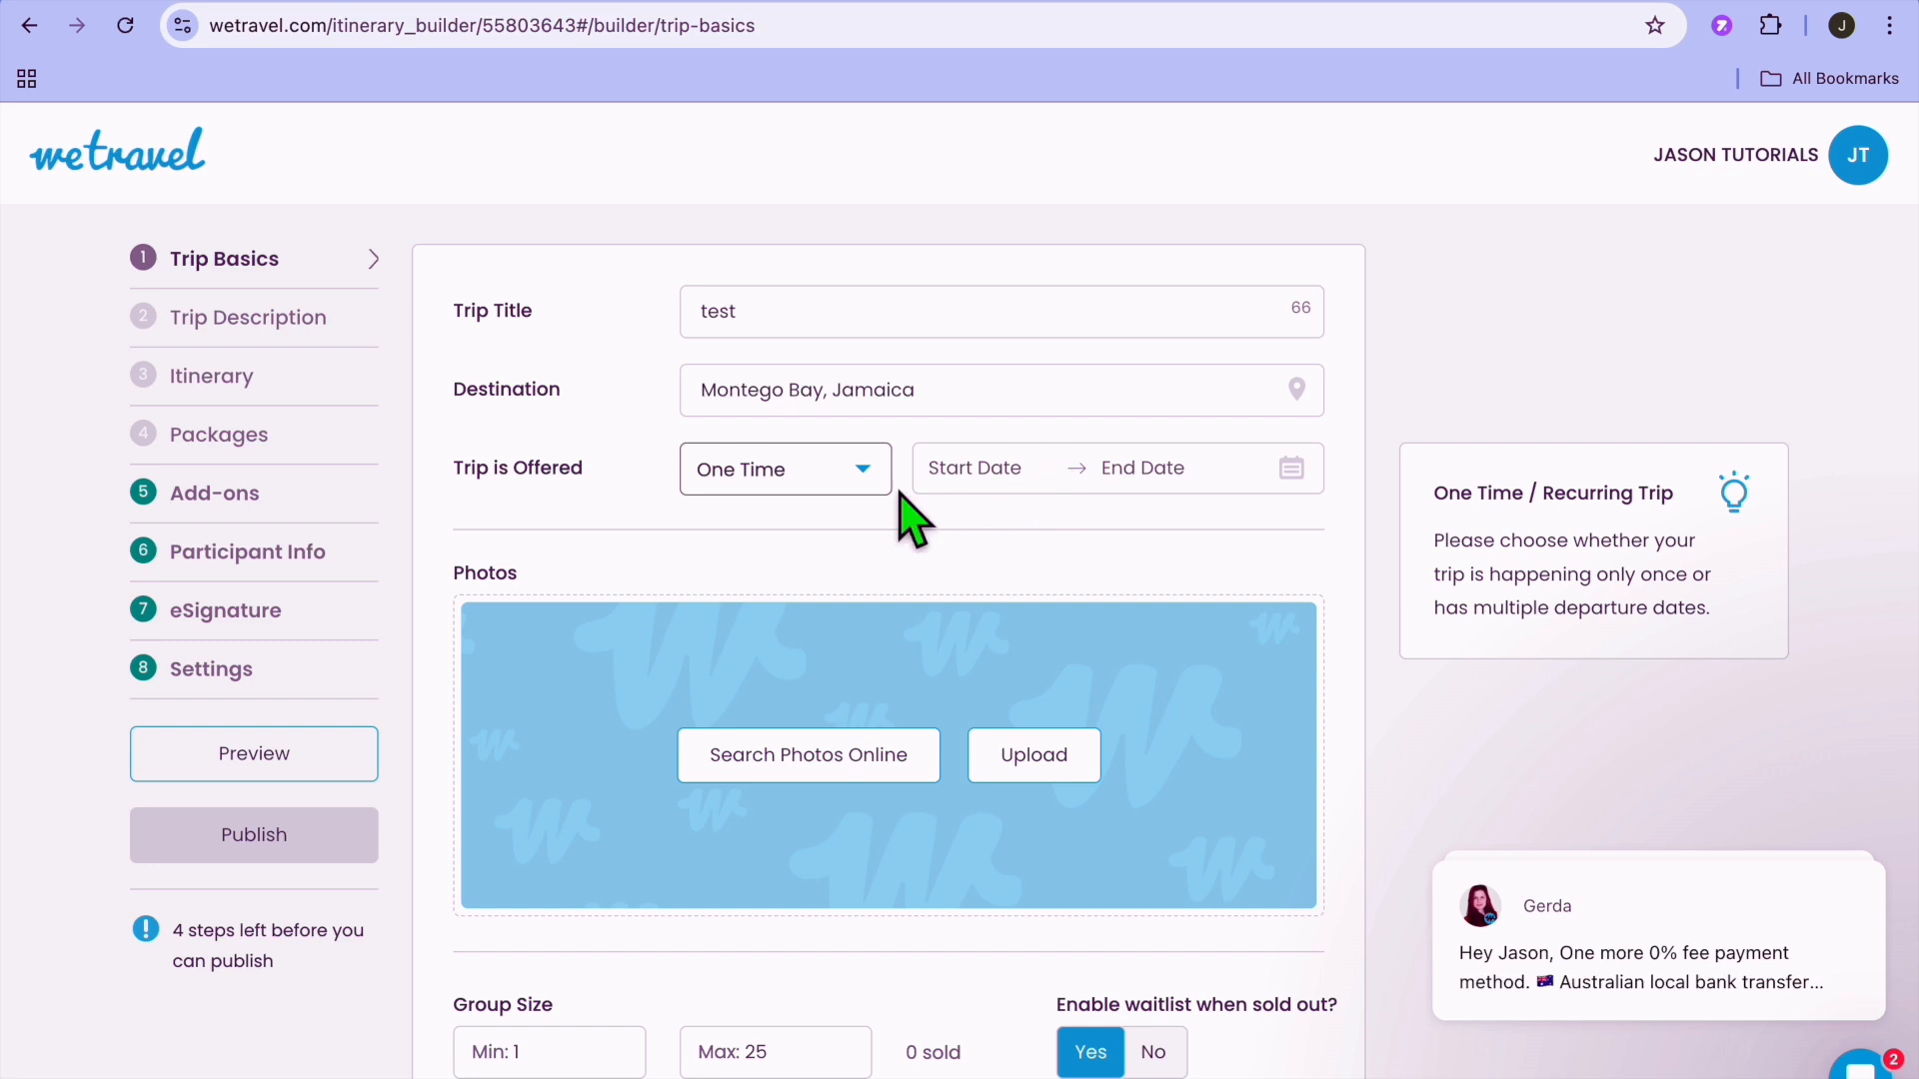
pyautogui.click(993, 485)
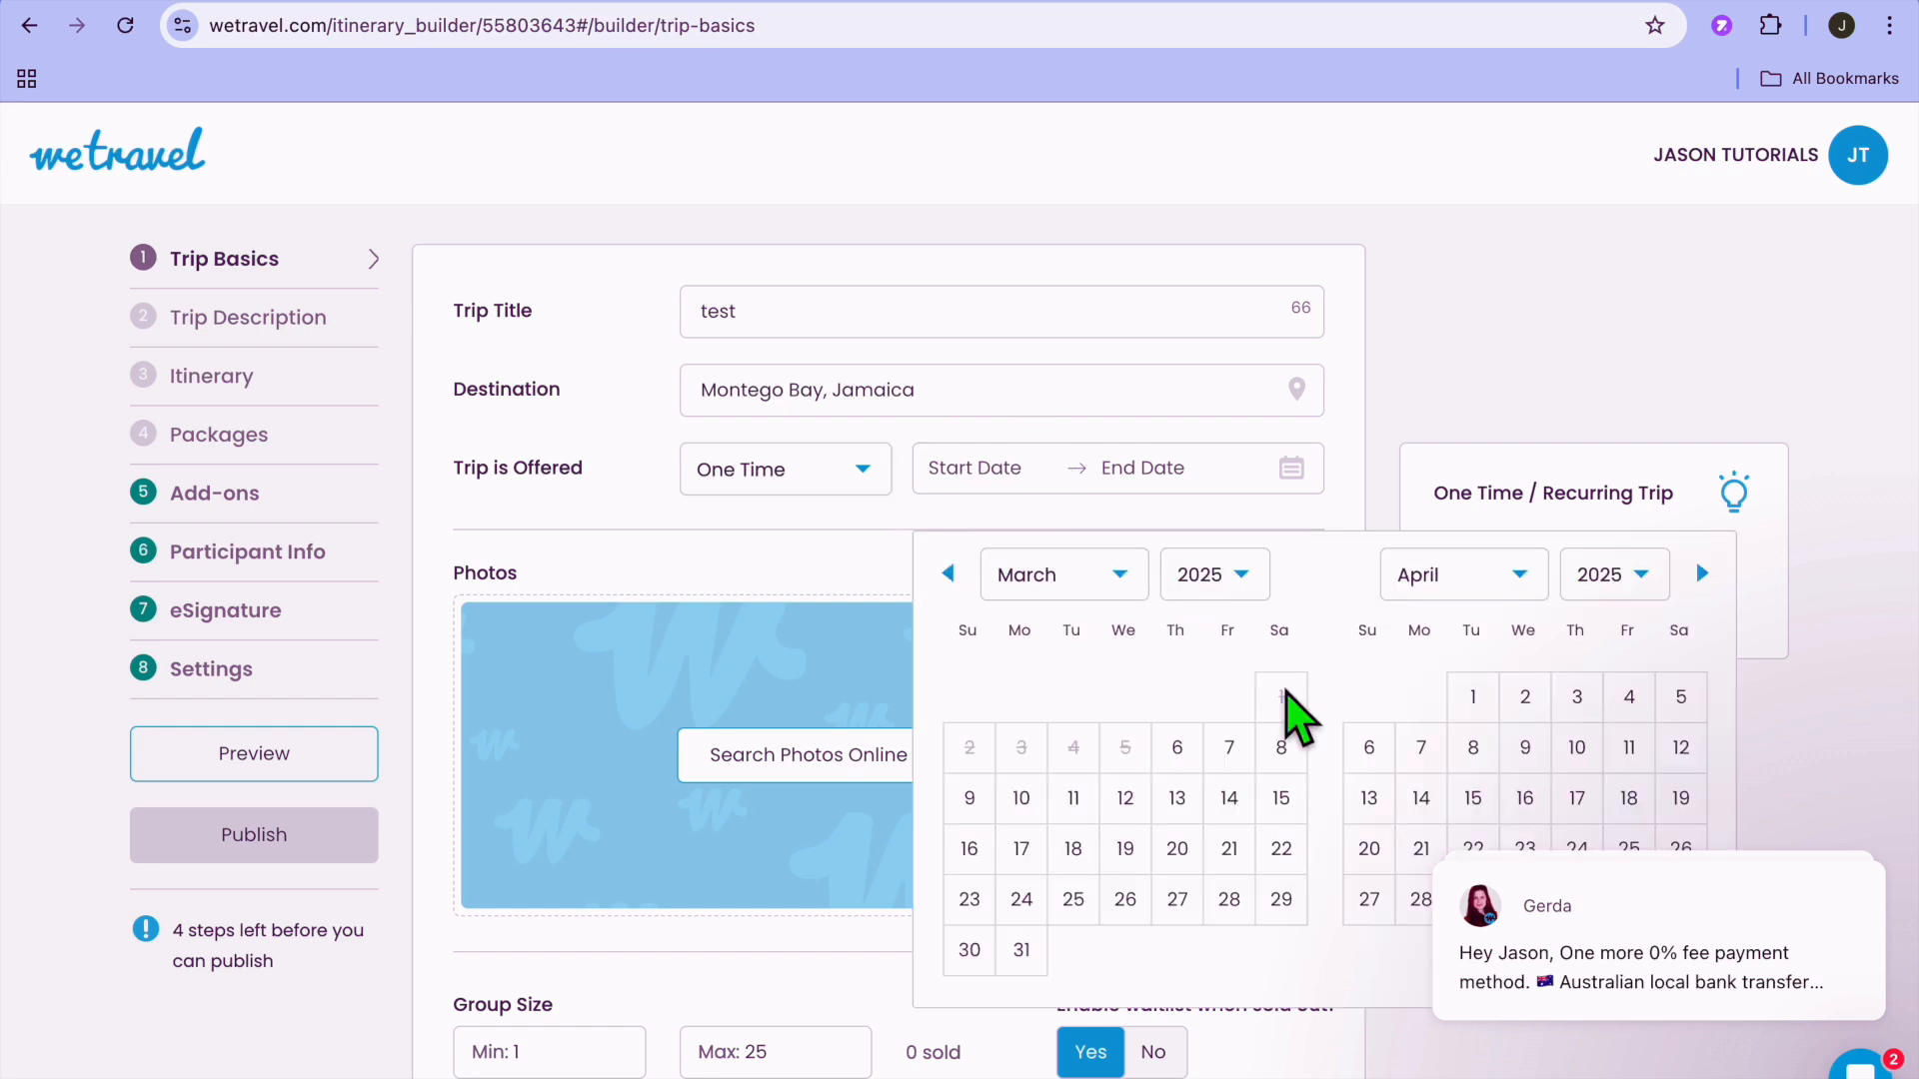
pyautogui.click(1475, 699)
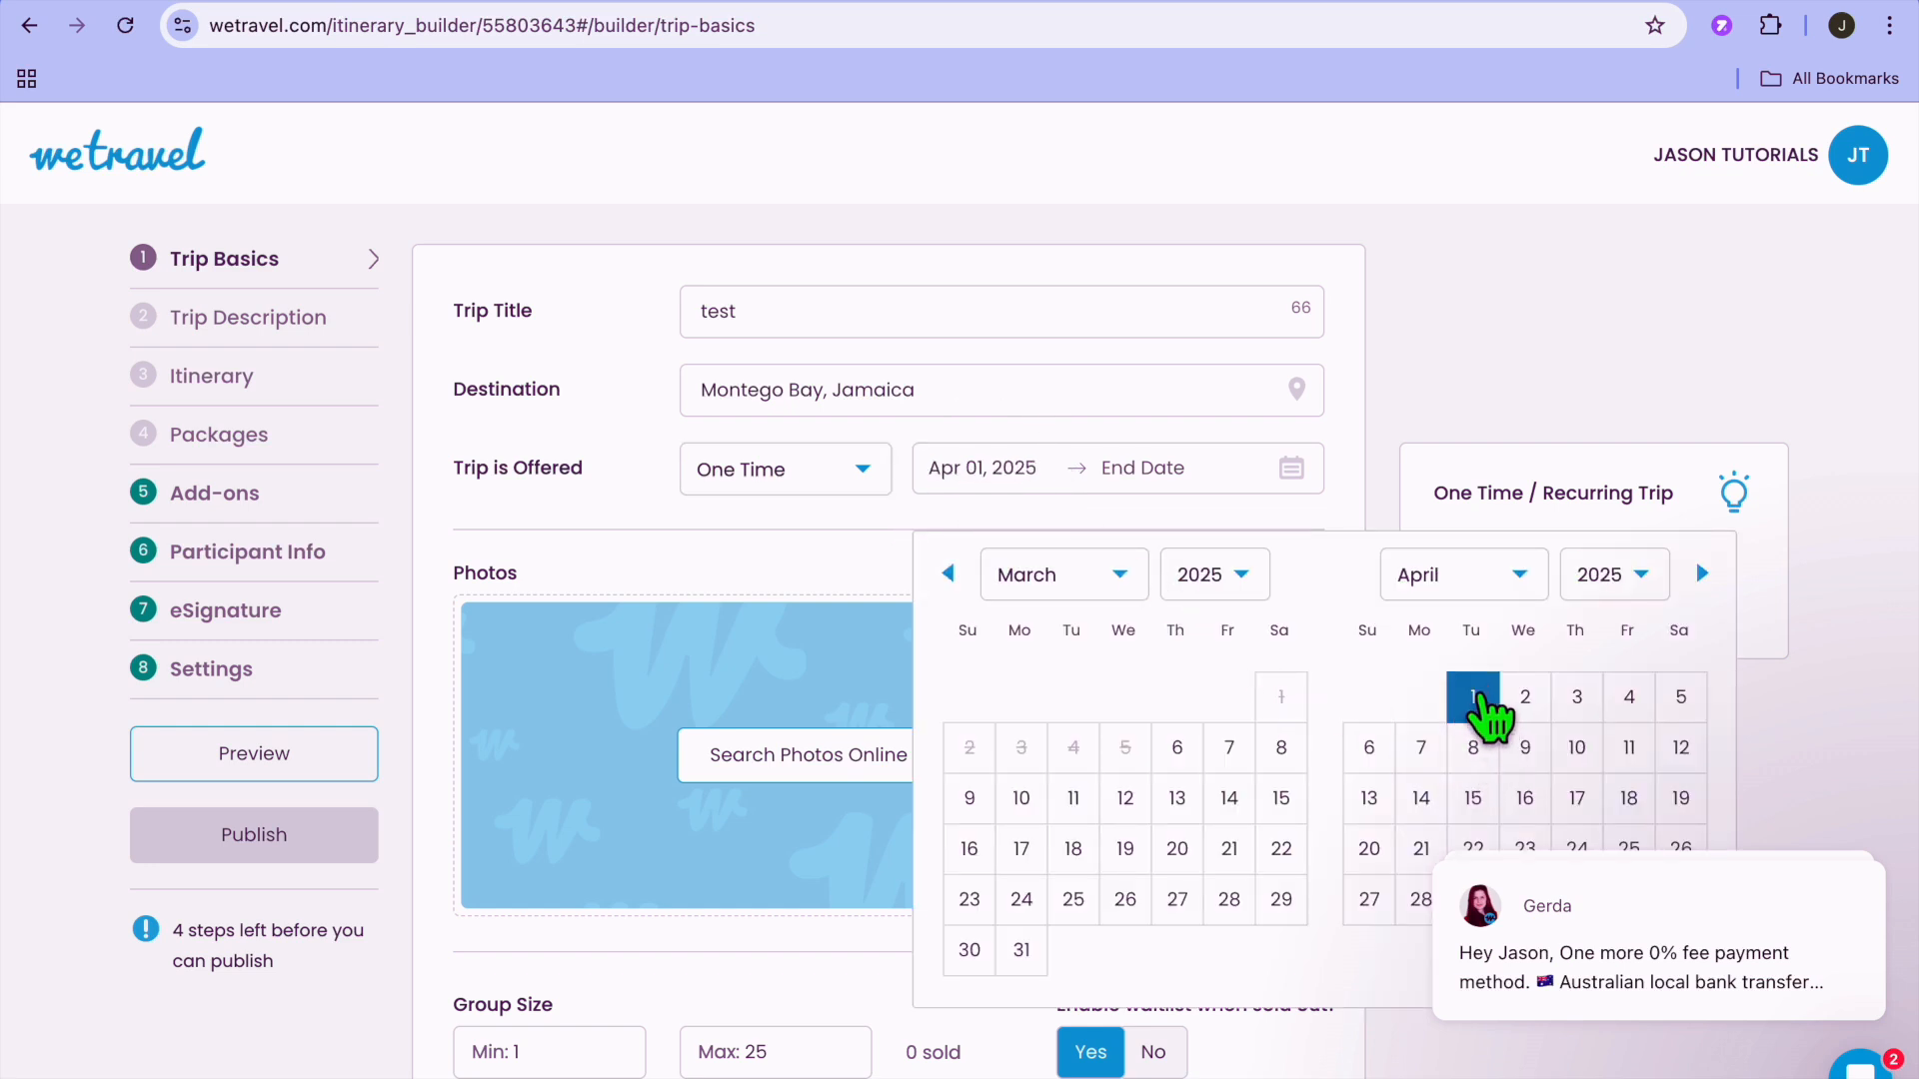
pyautogui.click(1296, 475)
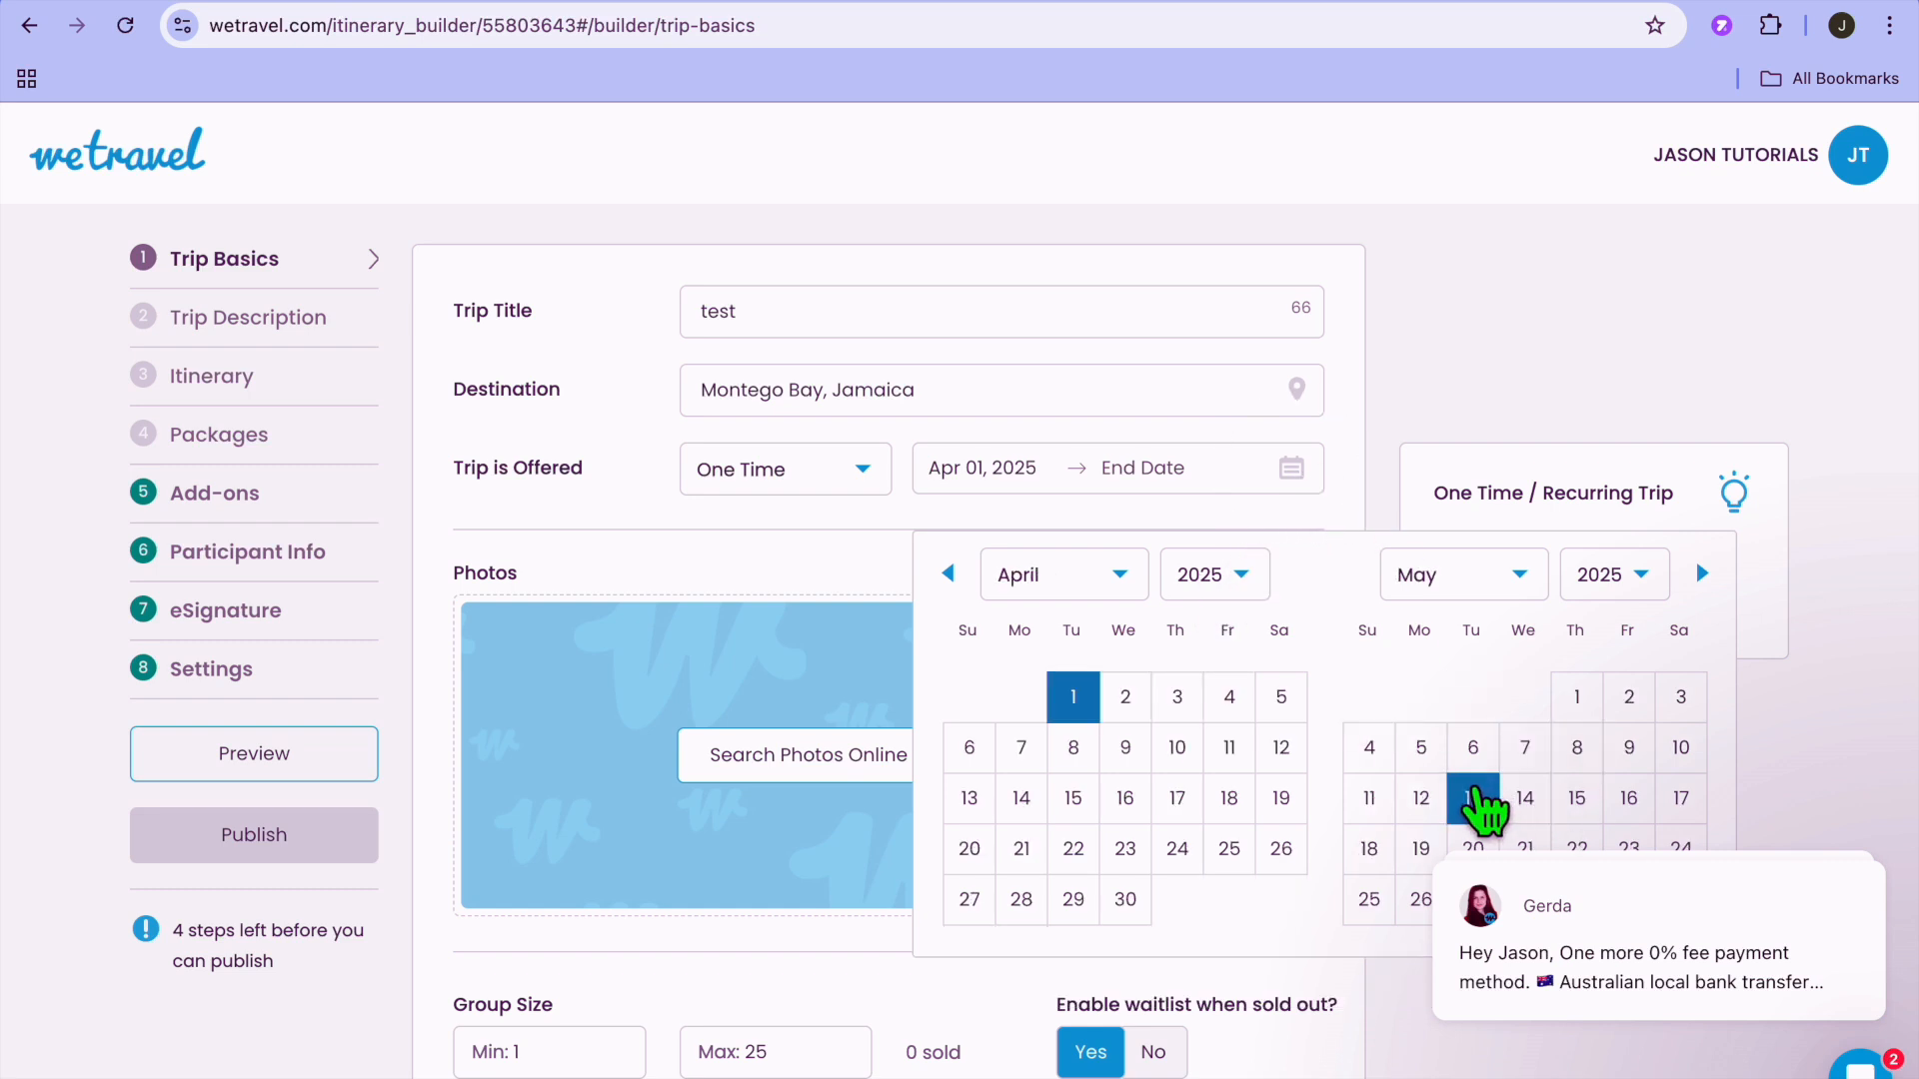
pyautogui.click(1127, 864)
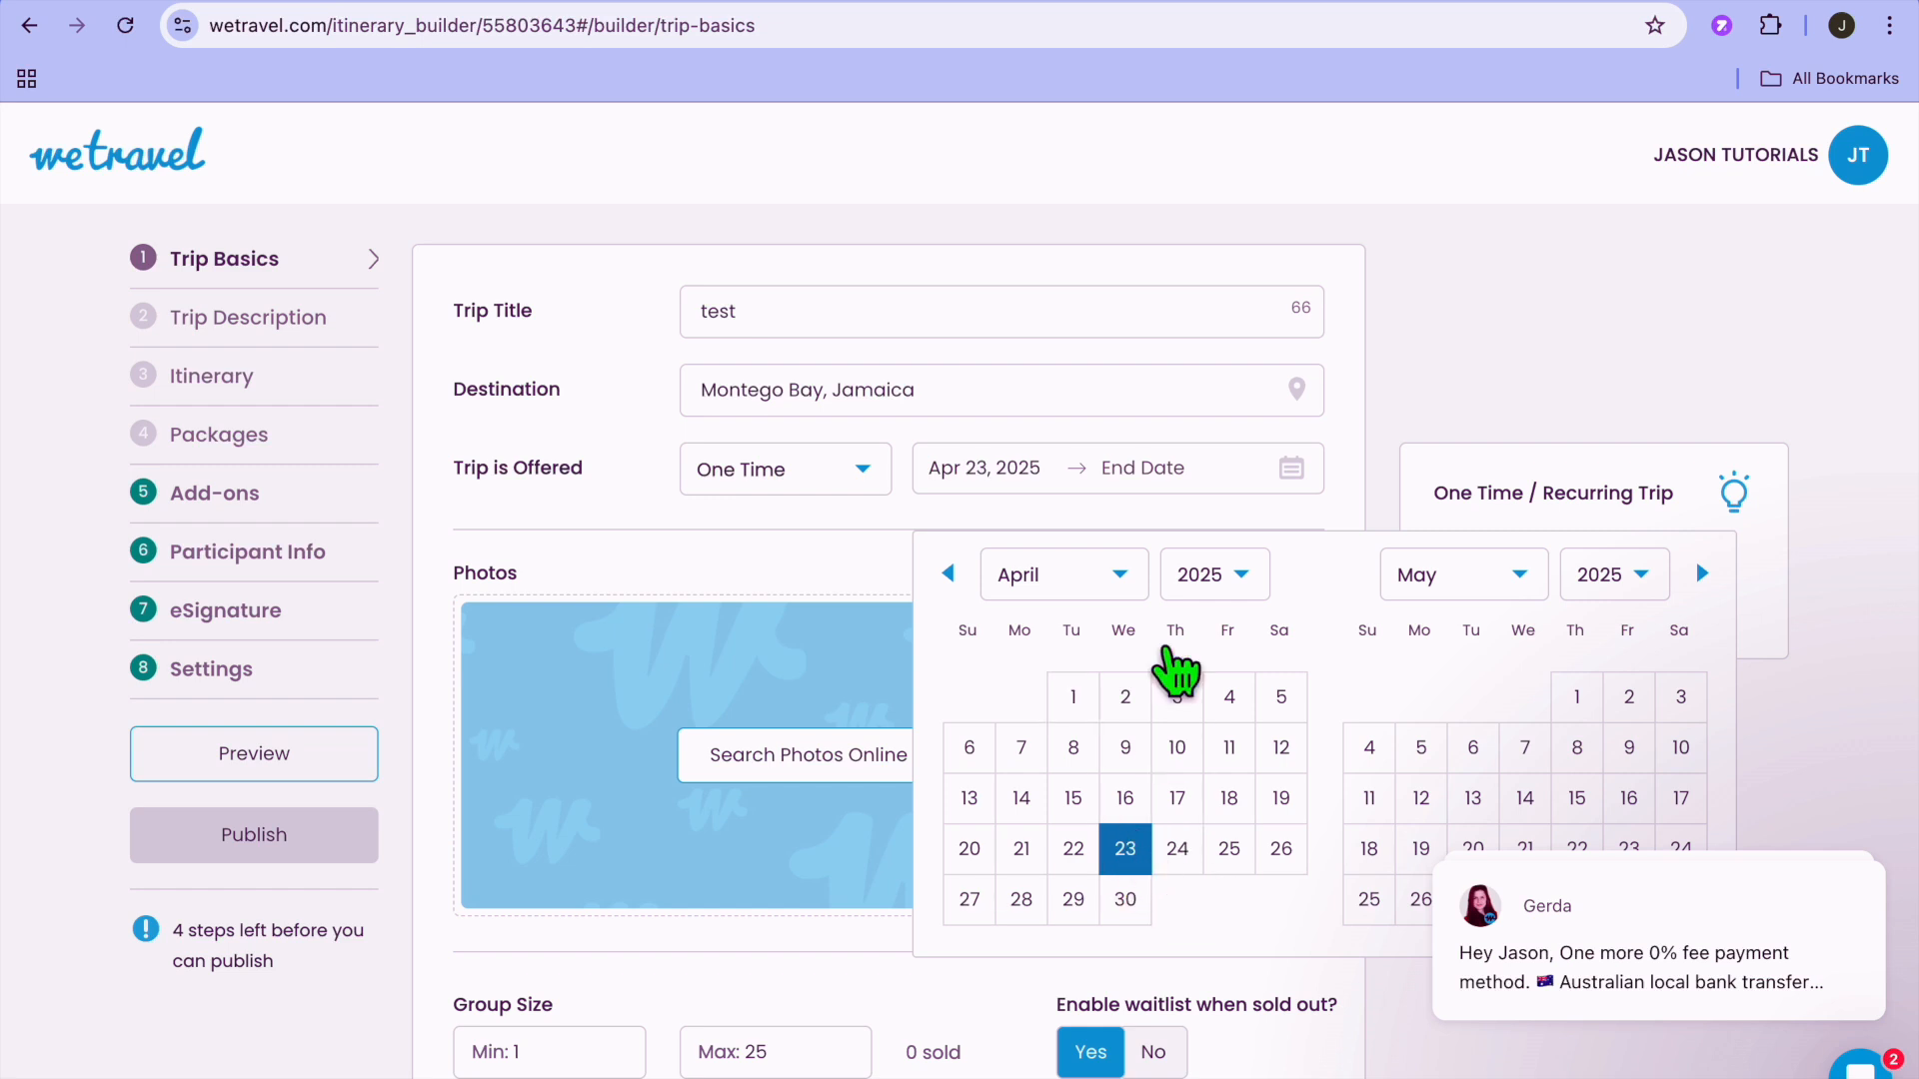
pyautogui.click(1073, 705)
# Set the trip's end date to Apr 16, 2025.
pyautogui.click(1189, 485)
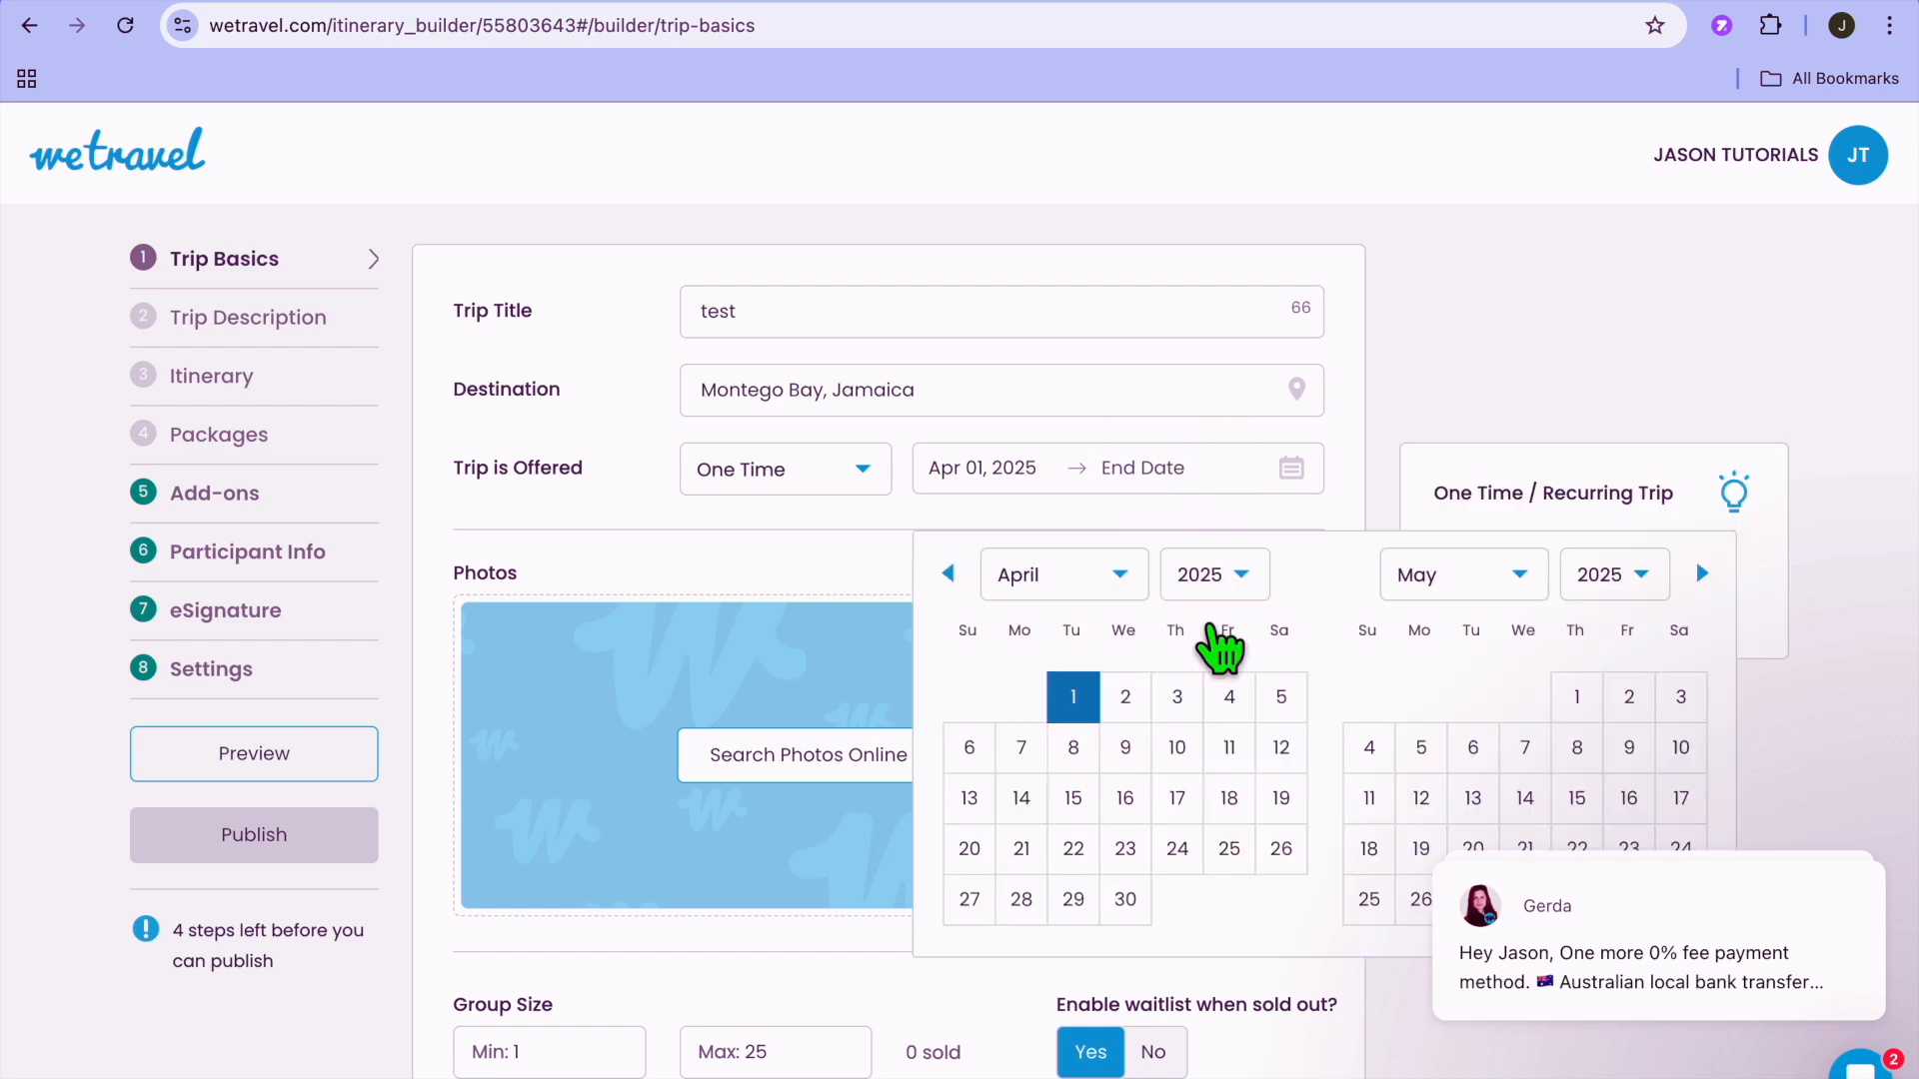
pyautogui.click(1126, 811)
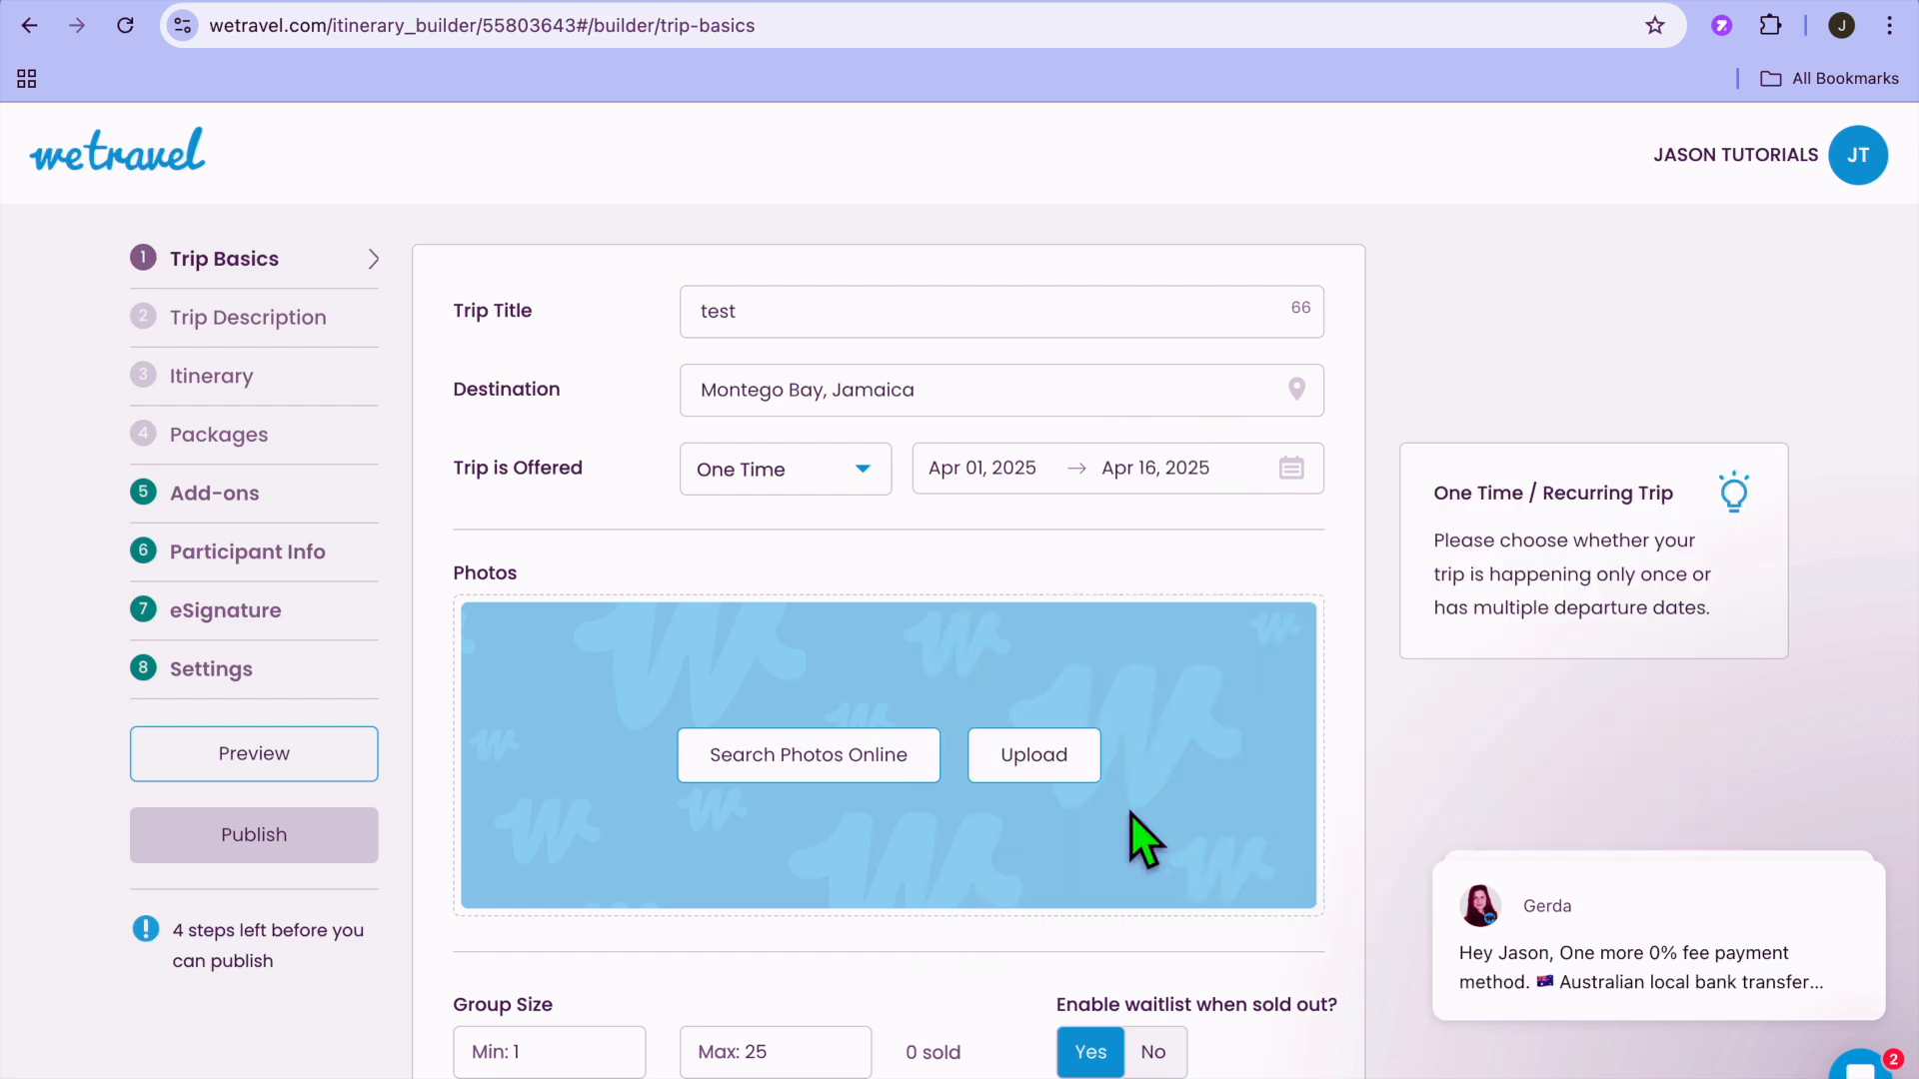
# Make the trip Private so only invited people can see it, and continue to the trip description.
pyautogui.scroll(-3, 1055, 700)
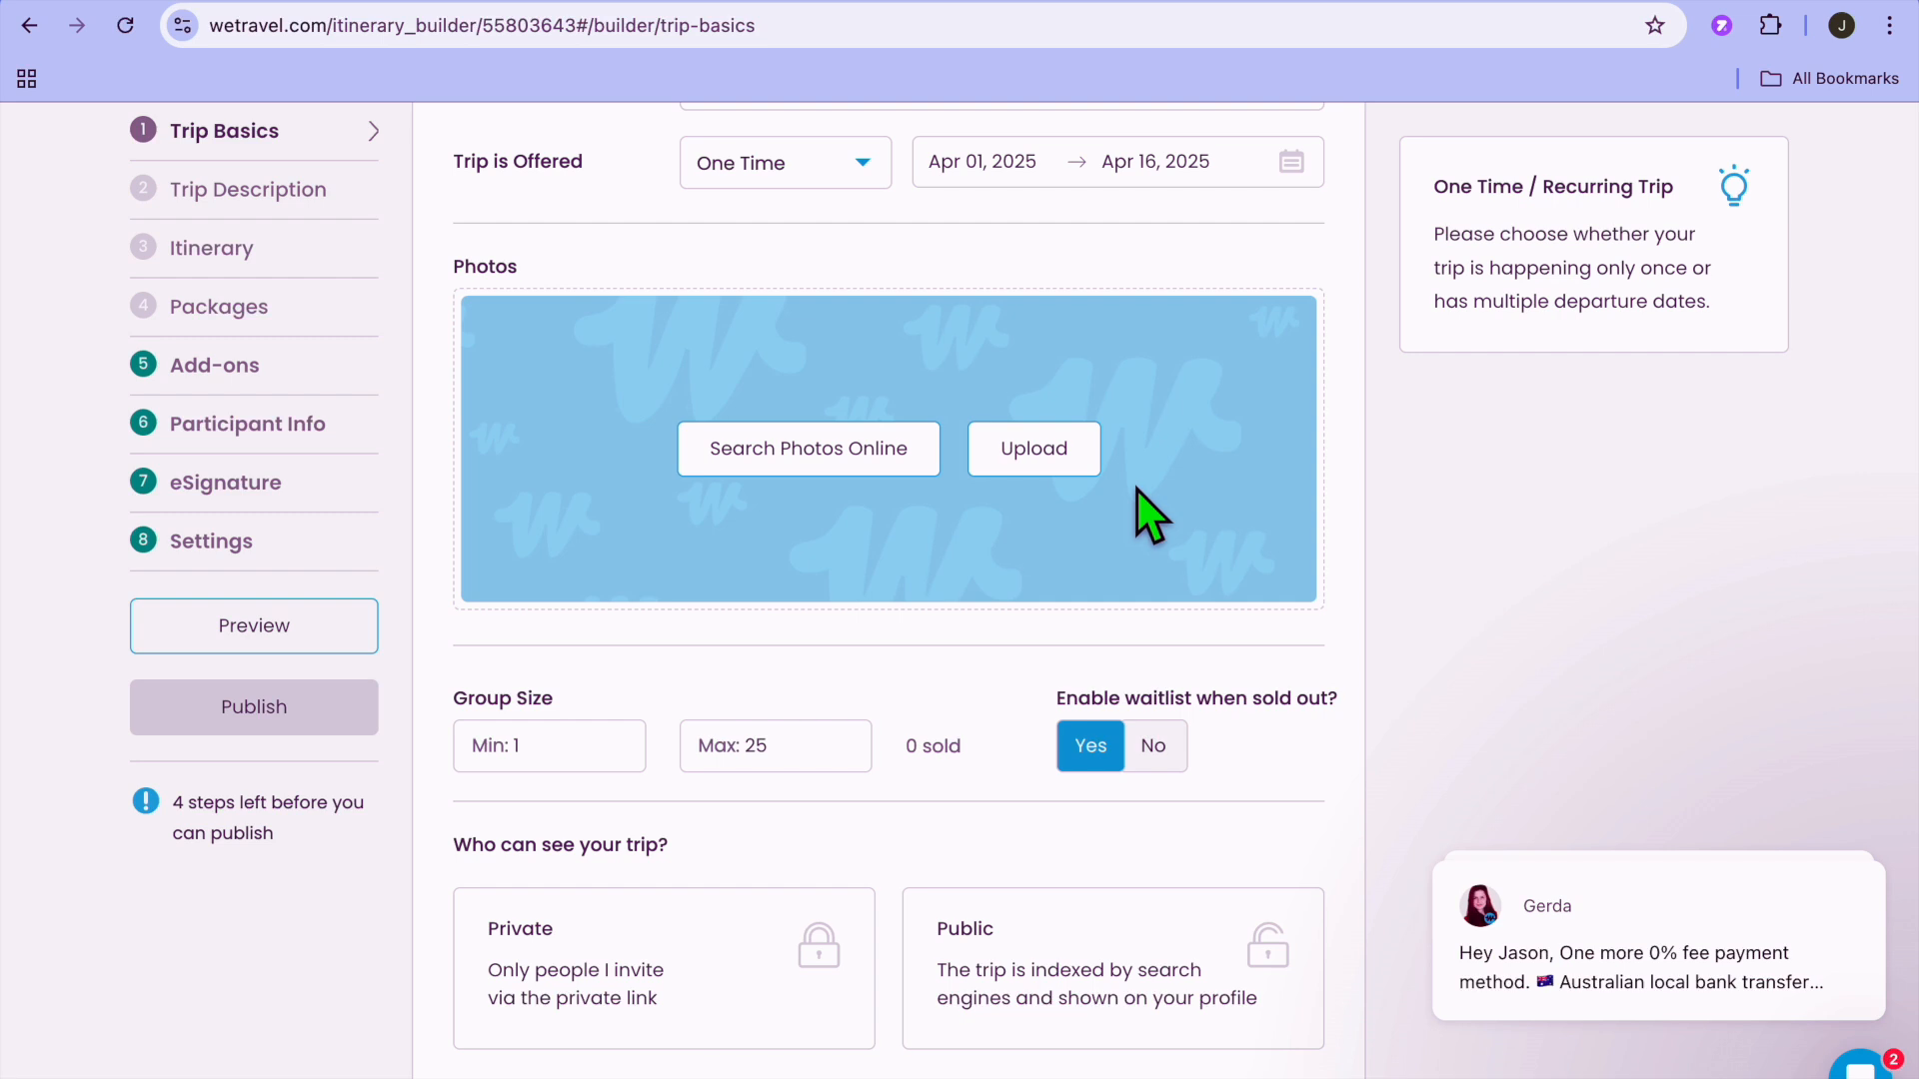
pyautogui.scroll(-4, 1150, 514)
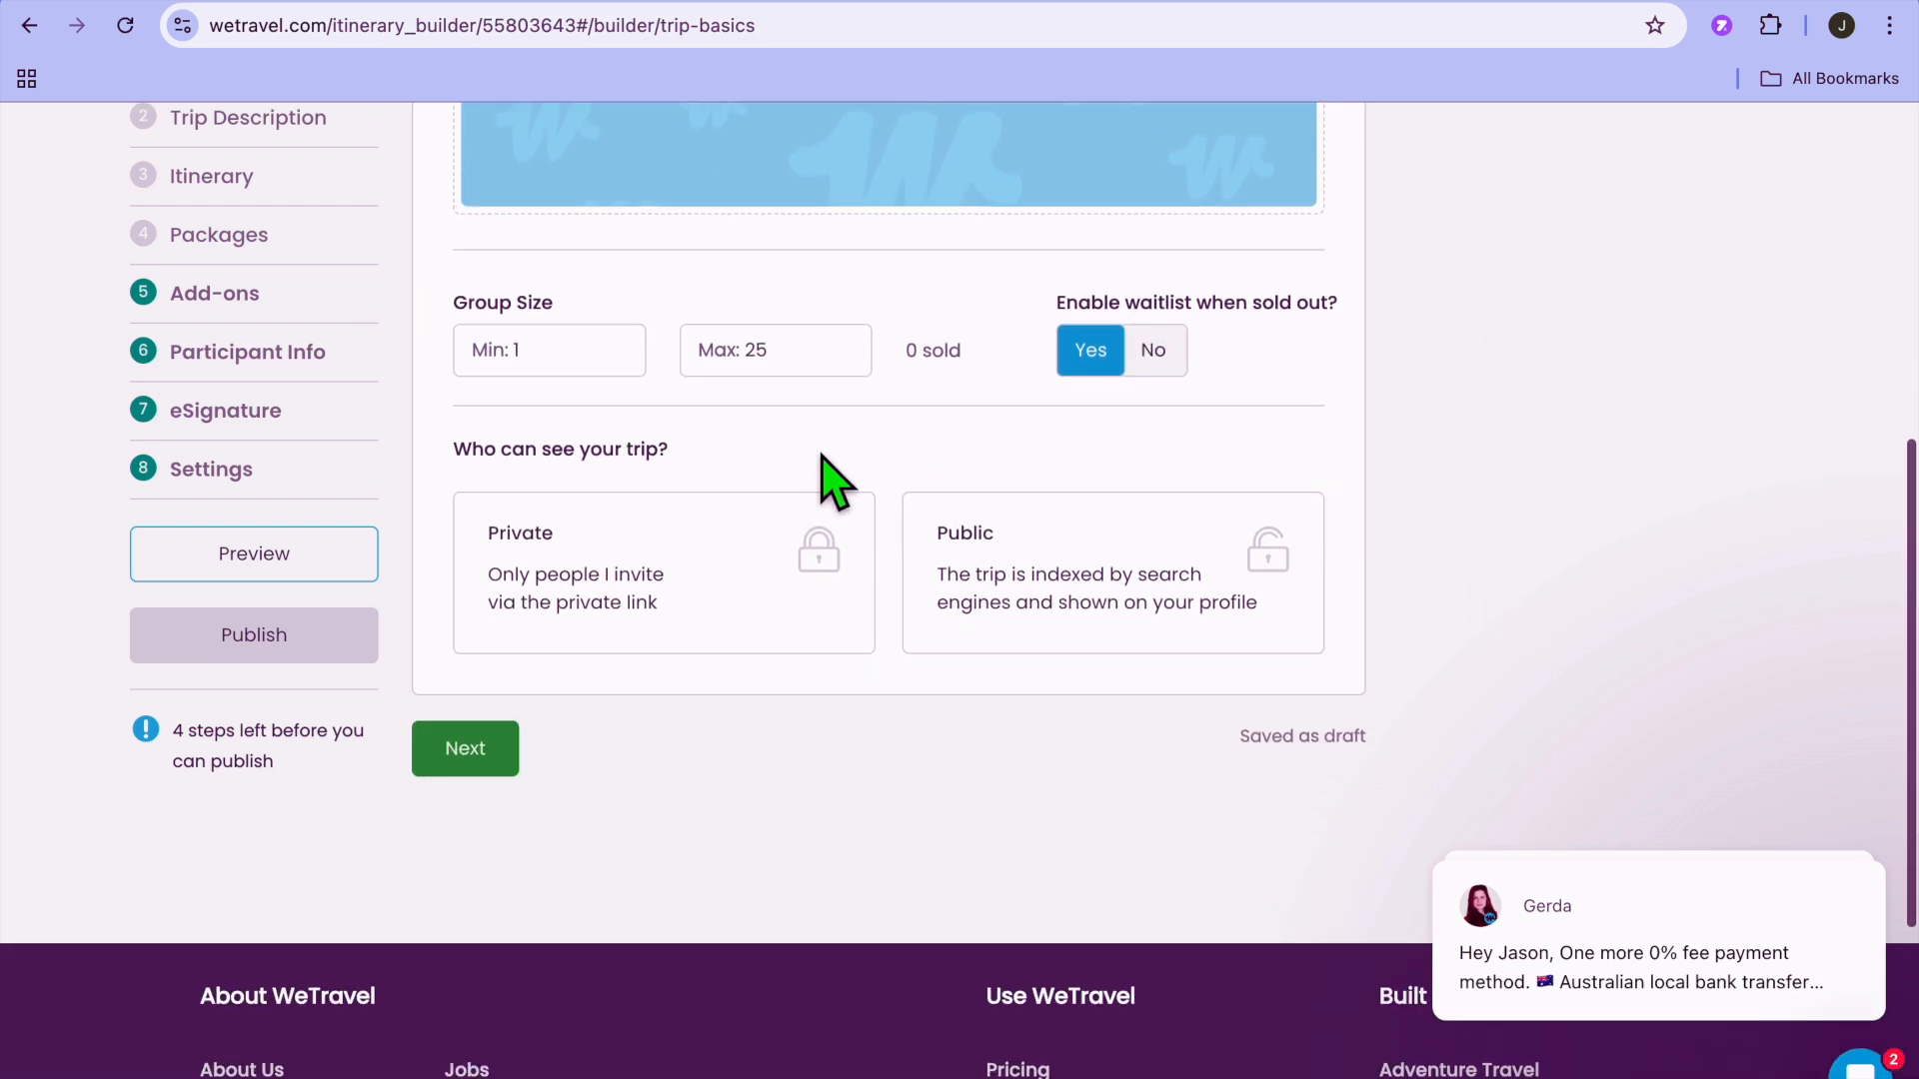
pyautogui.click(576, 372)
pyautogui.click(779, 405)
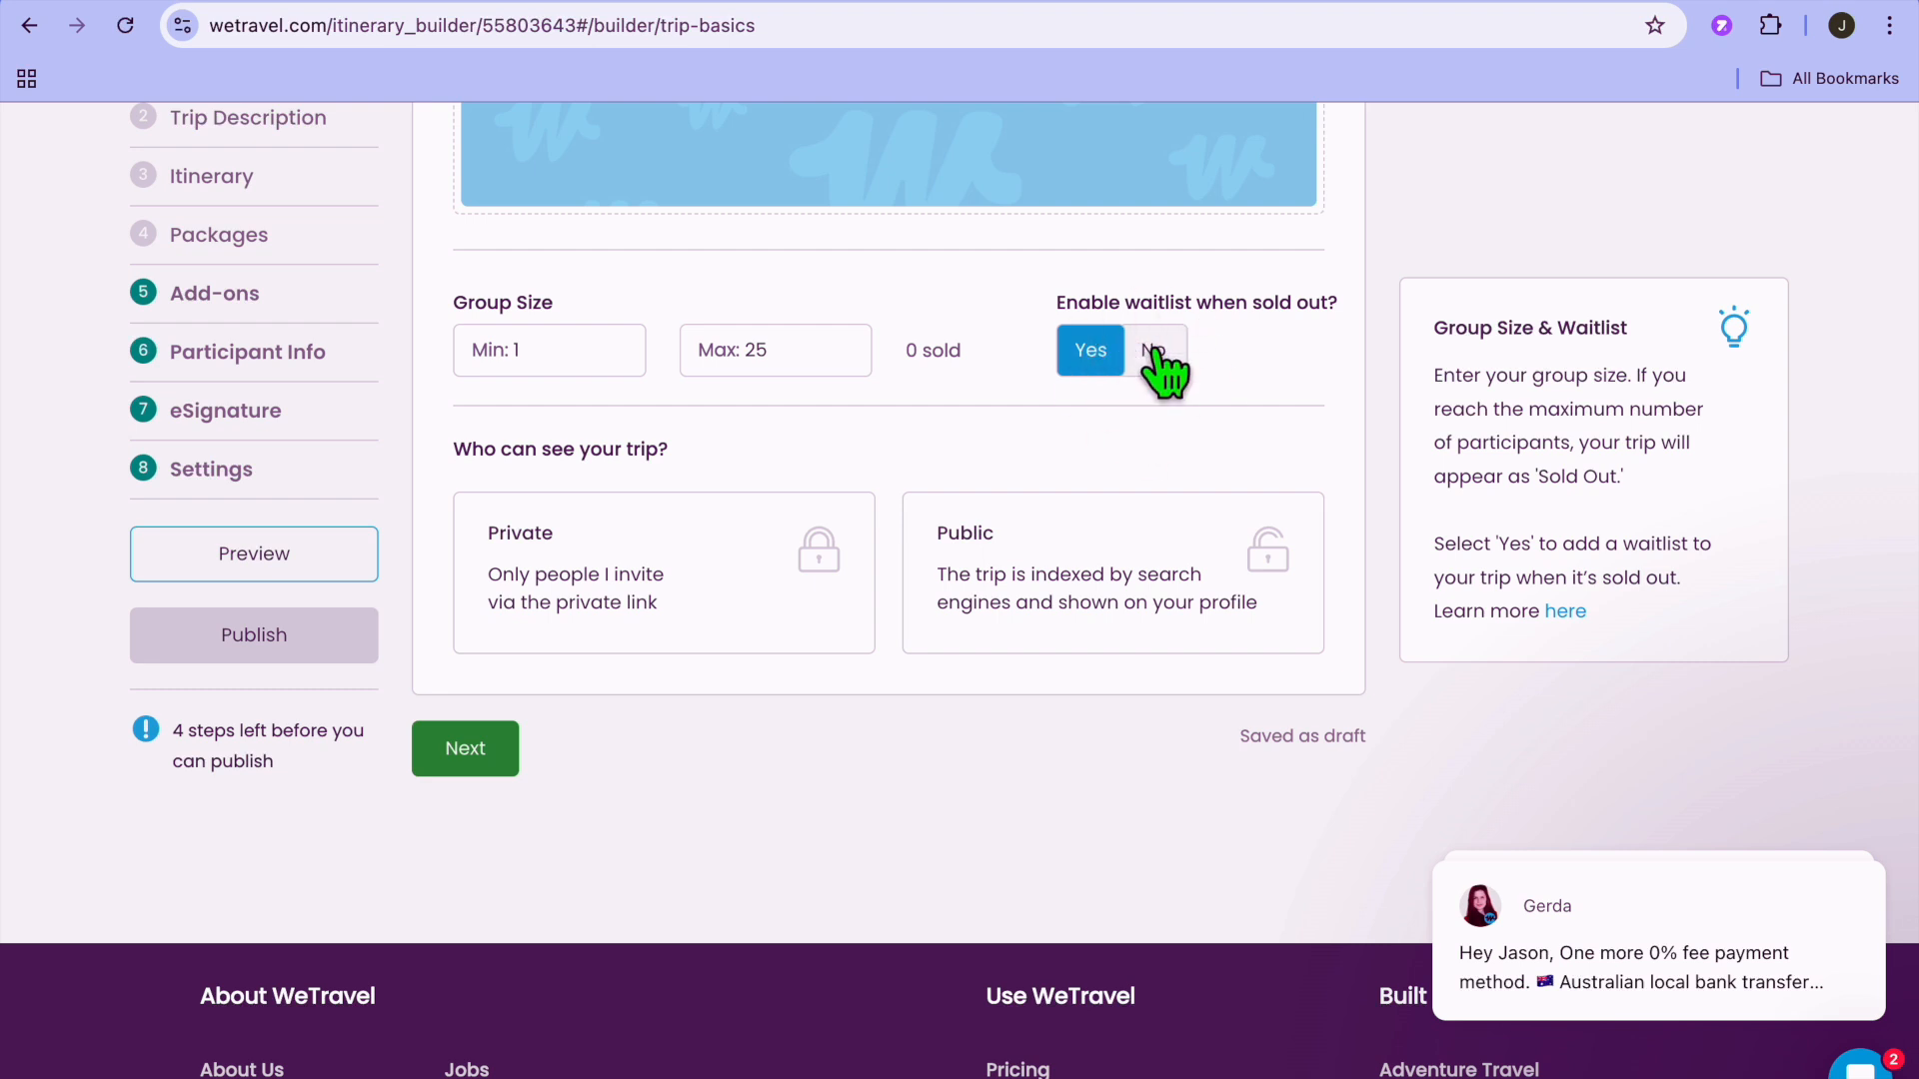
pyautogui.click(719, 585)
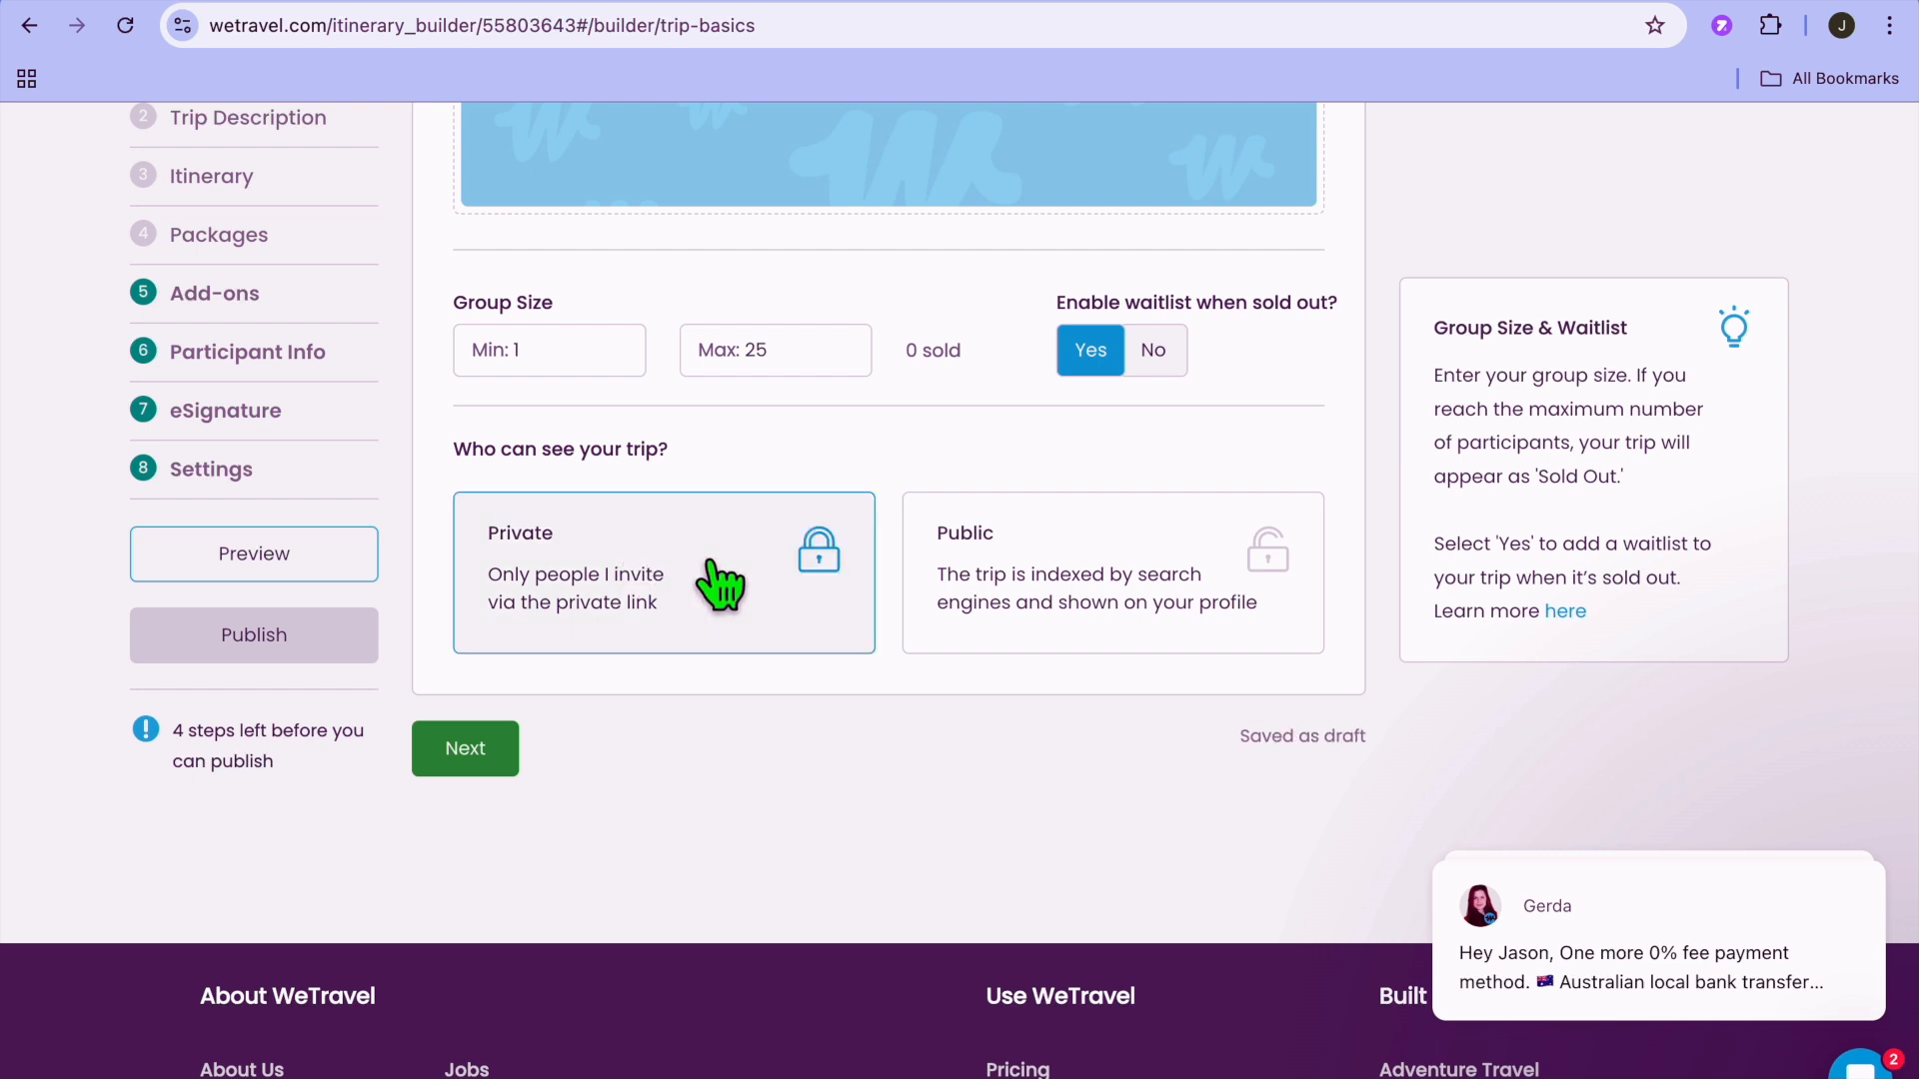
pyautogui.click(1070, 580)
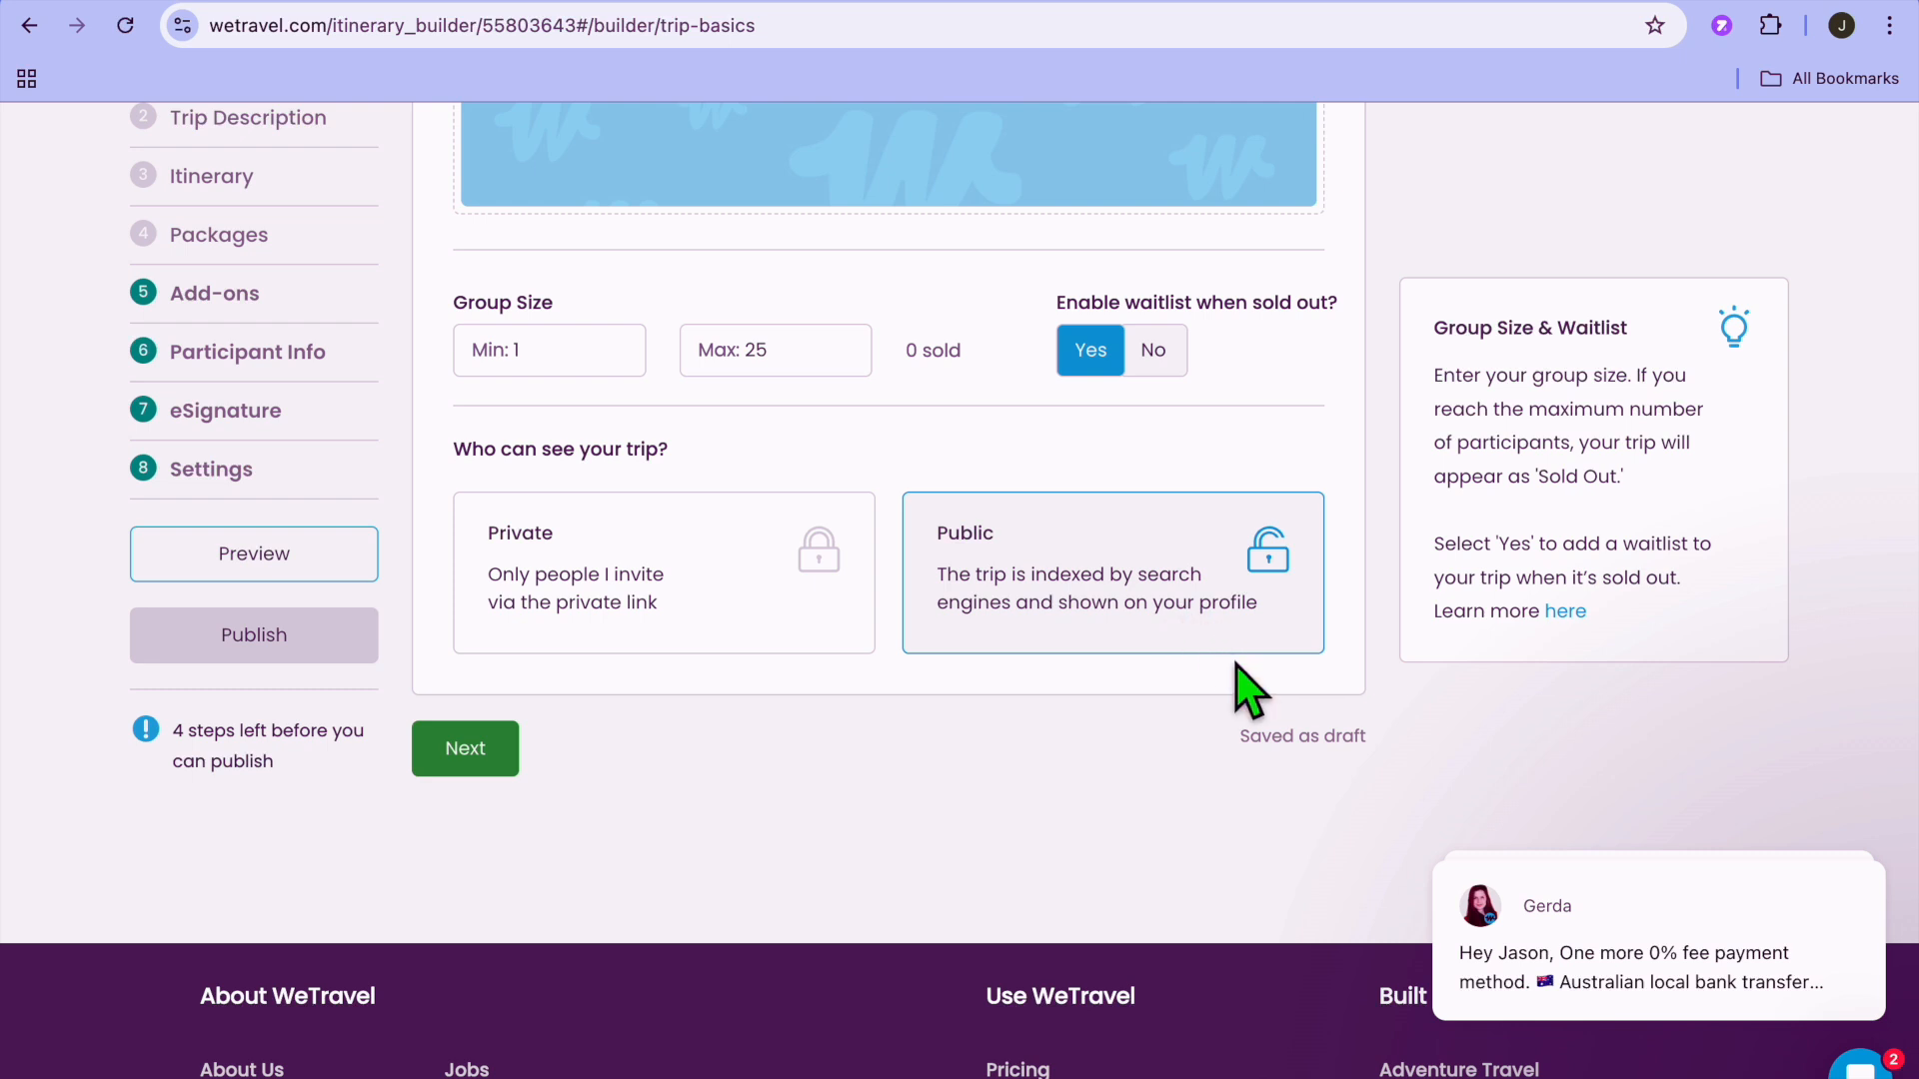
pyautogui.scroll(1, 1075, 664)
pyautogui.click(689, 739)
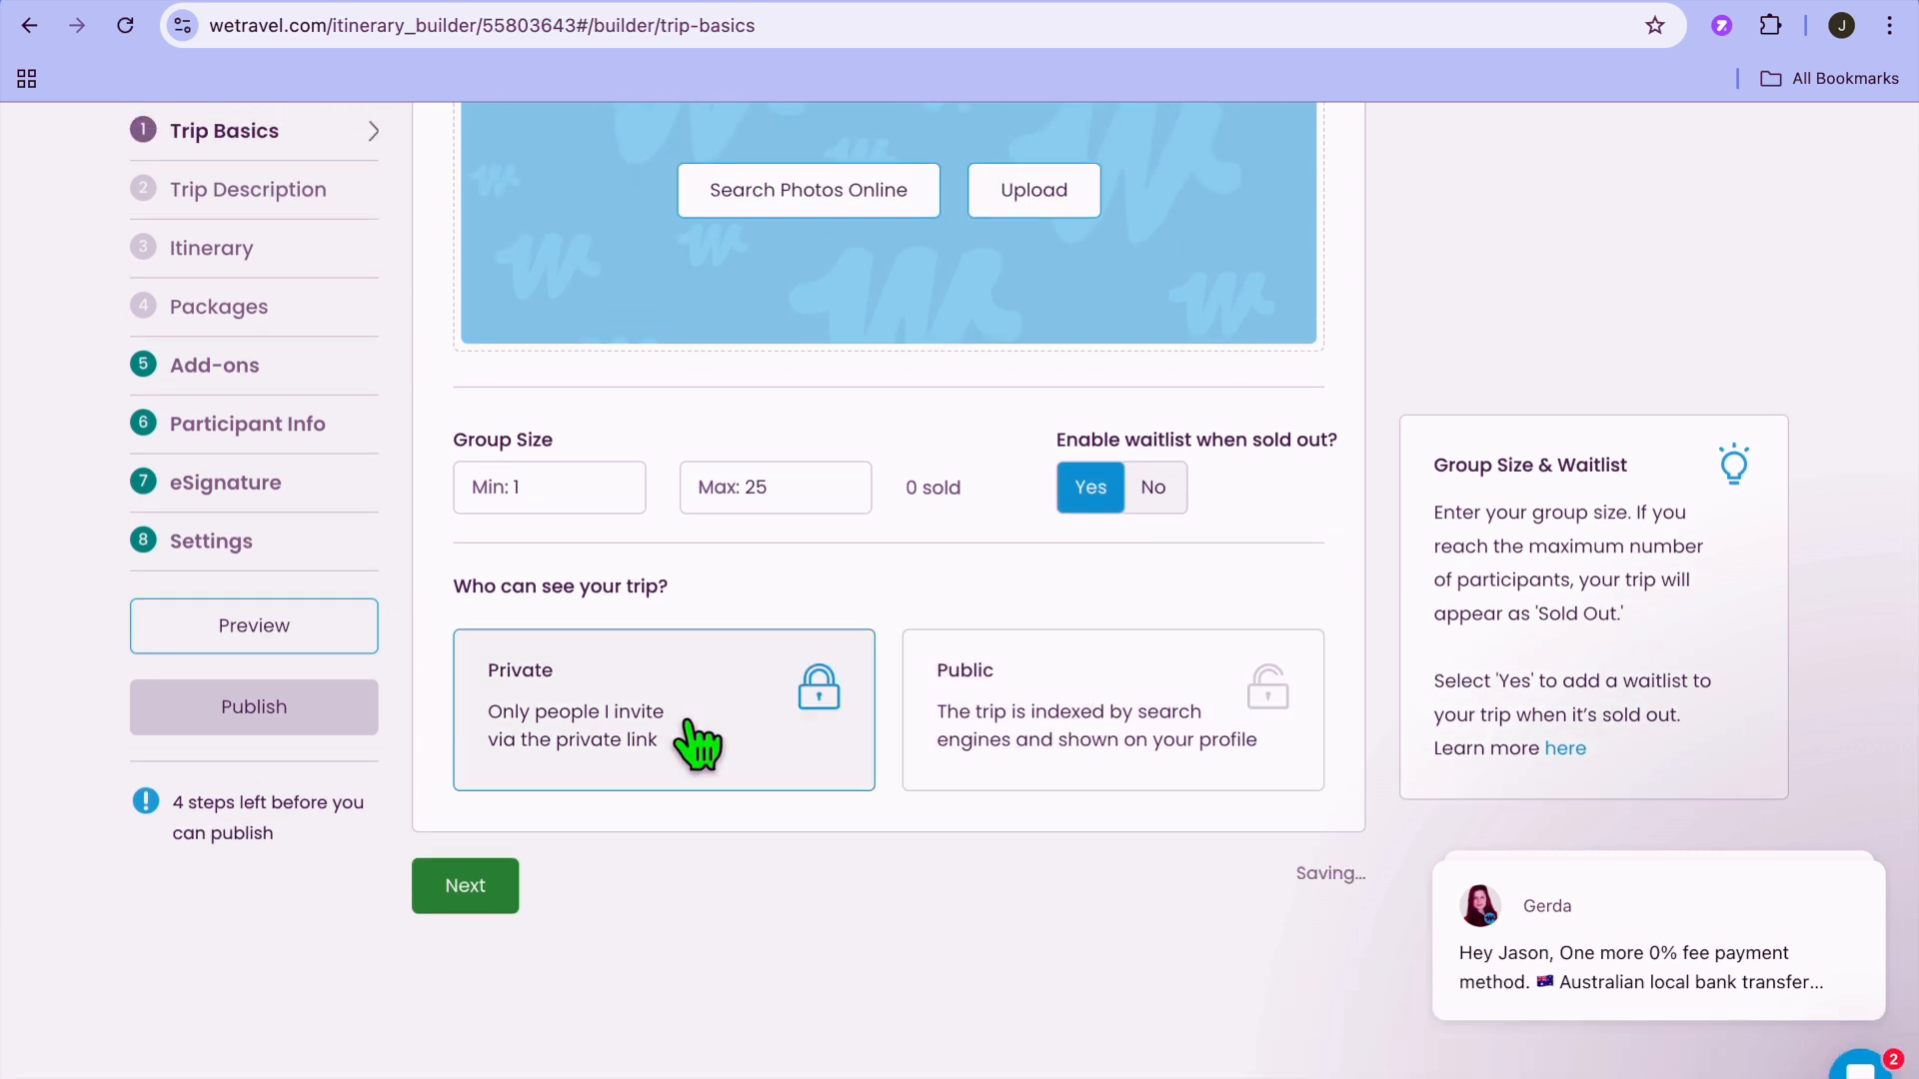
pyautogui.scroll(-3, 693, 700)
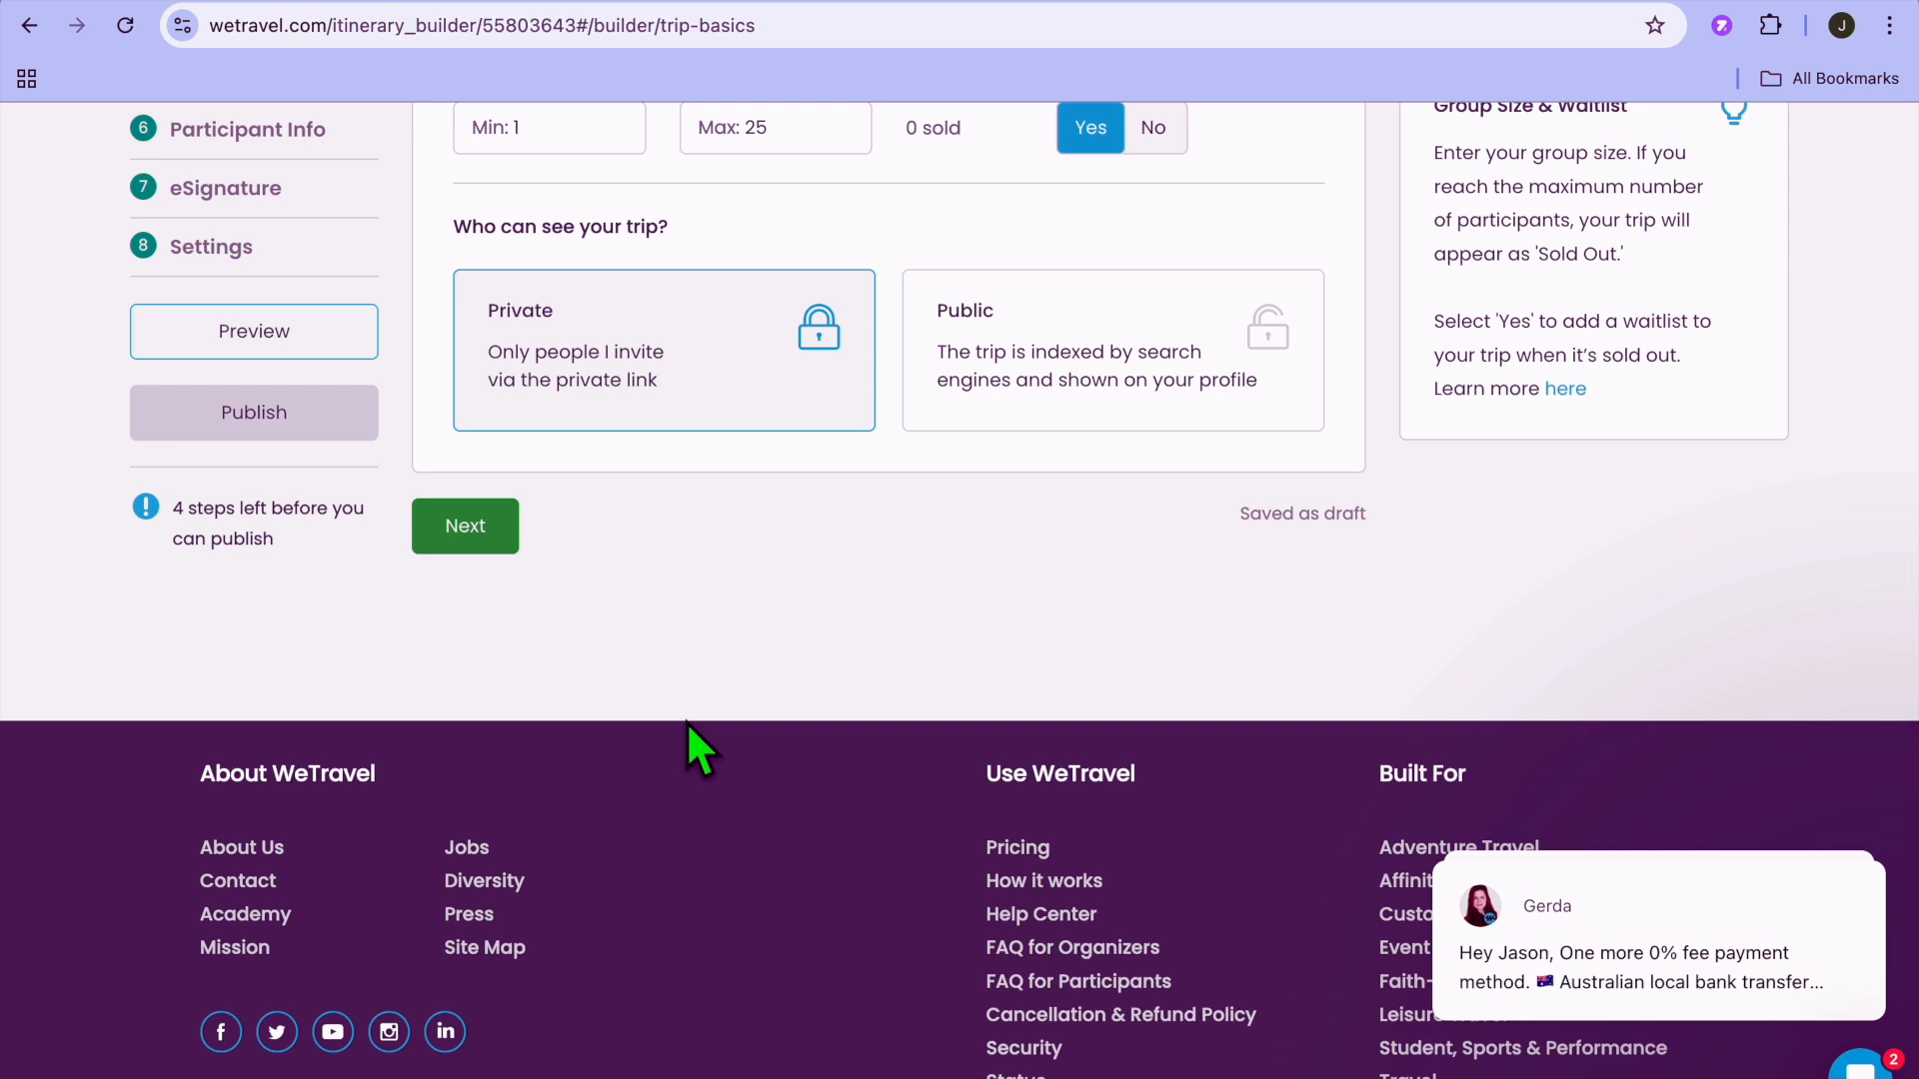
pyautogui.click(465, 527)
# Review the trip description options, leave them unfilled, and continue to the itinerary.
pyautogui.click(710, 600)
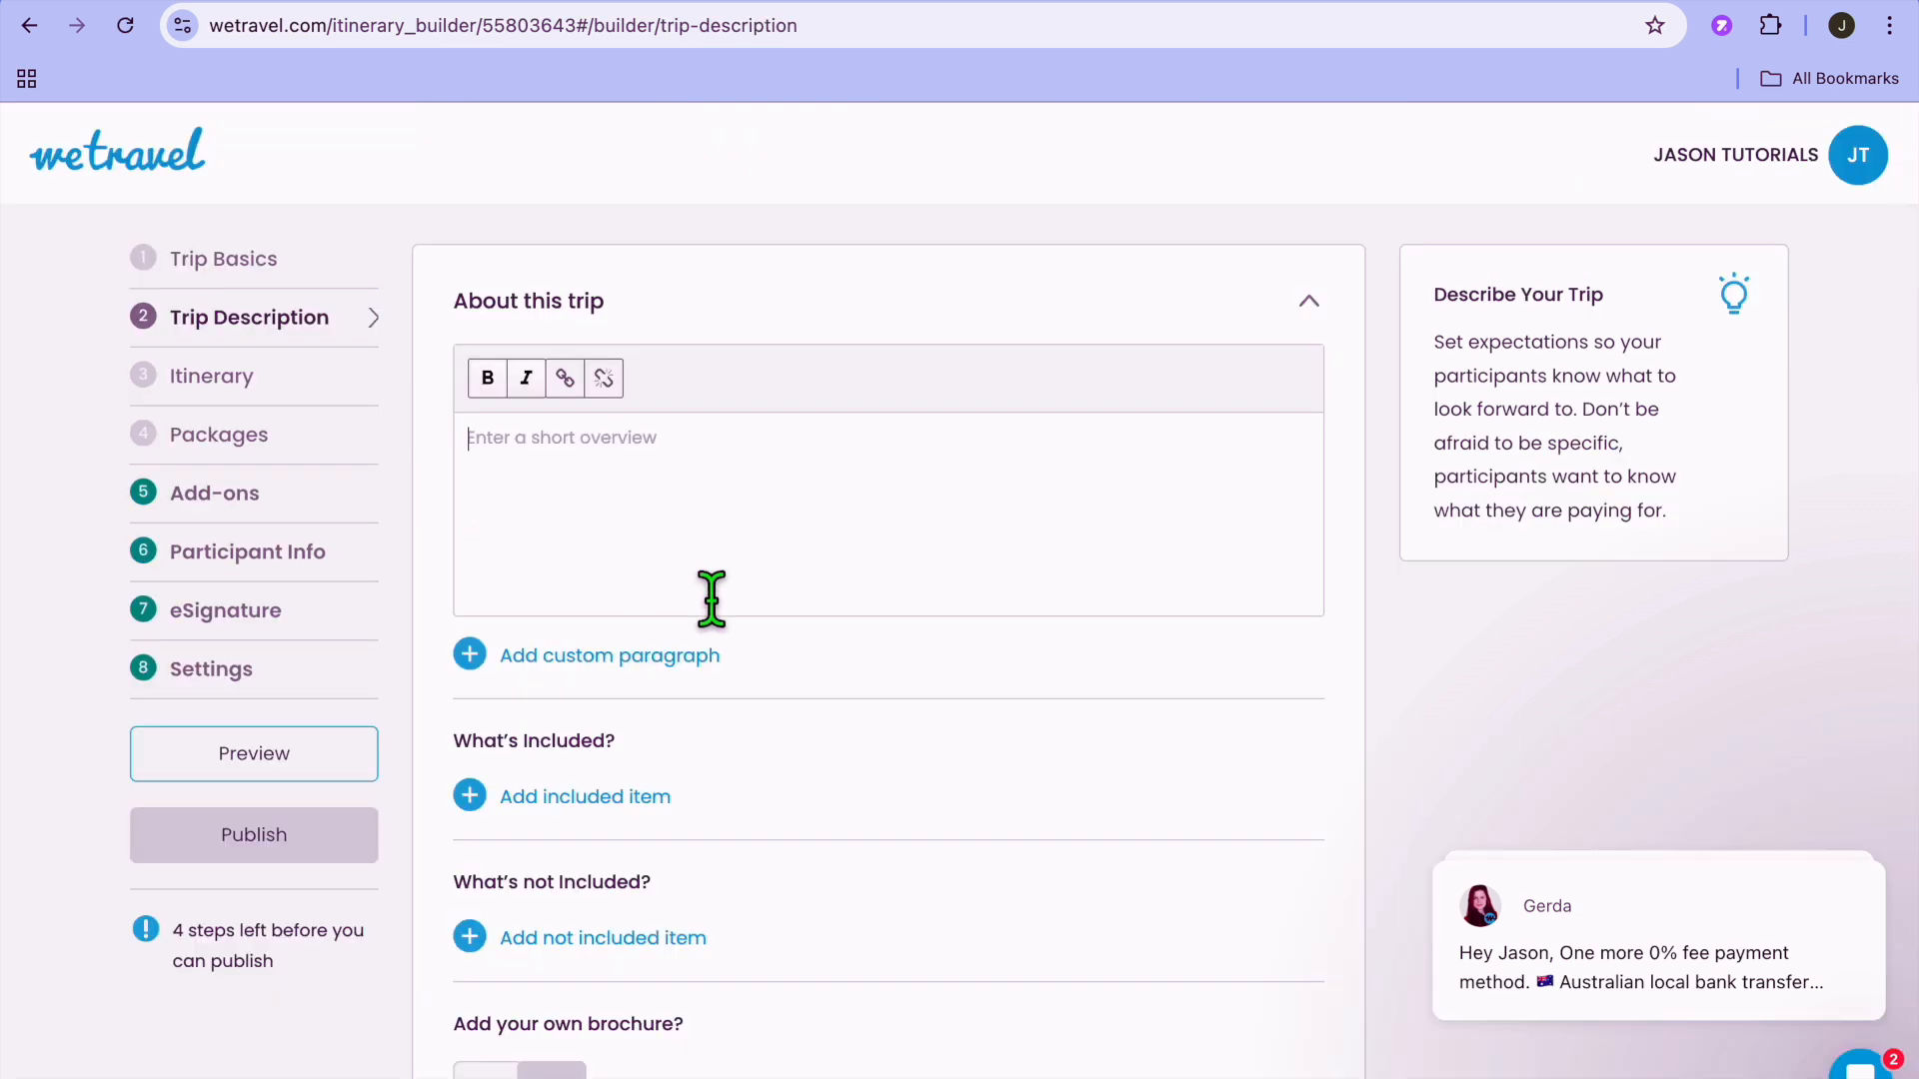
pyautogui.scroll(-2, 711, 600)
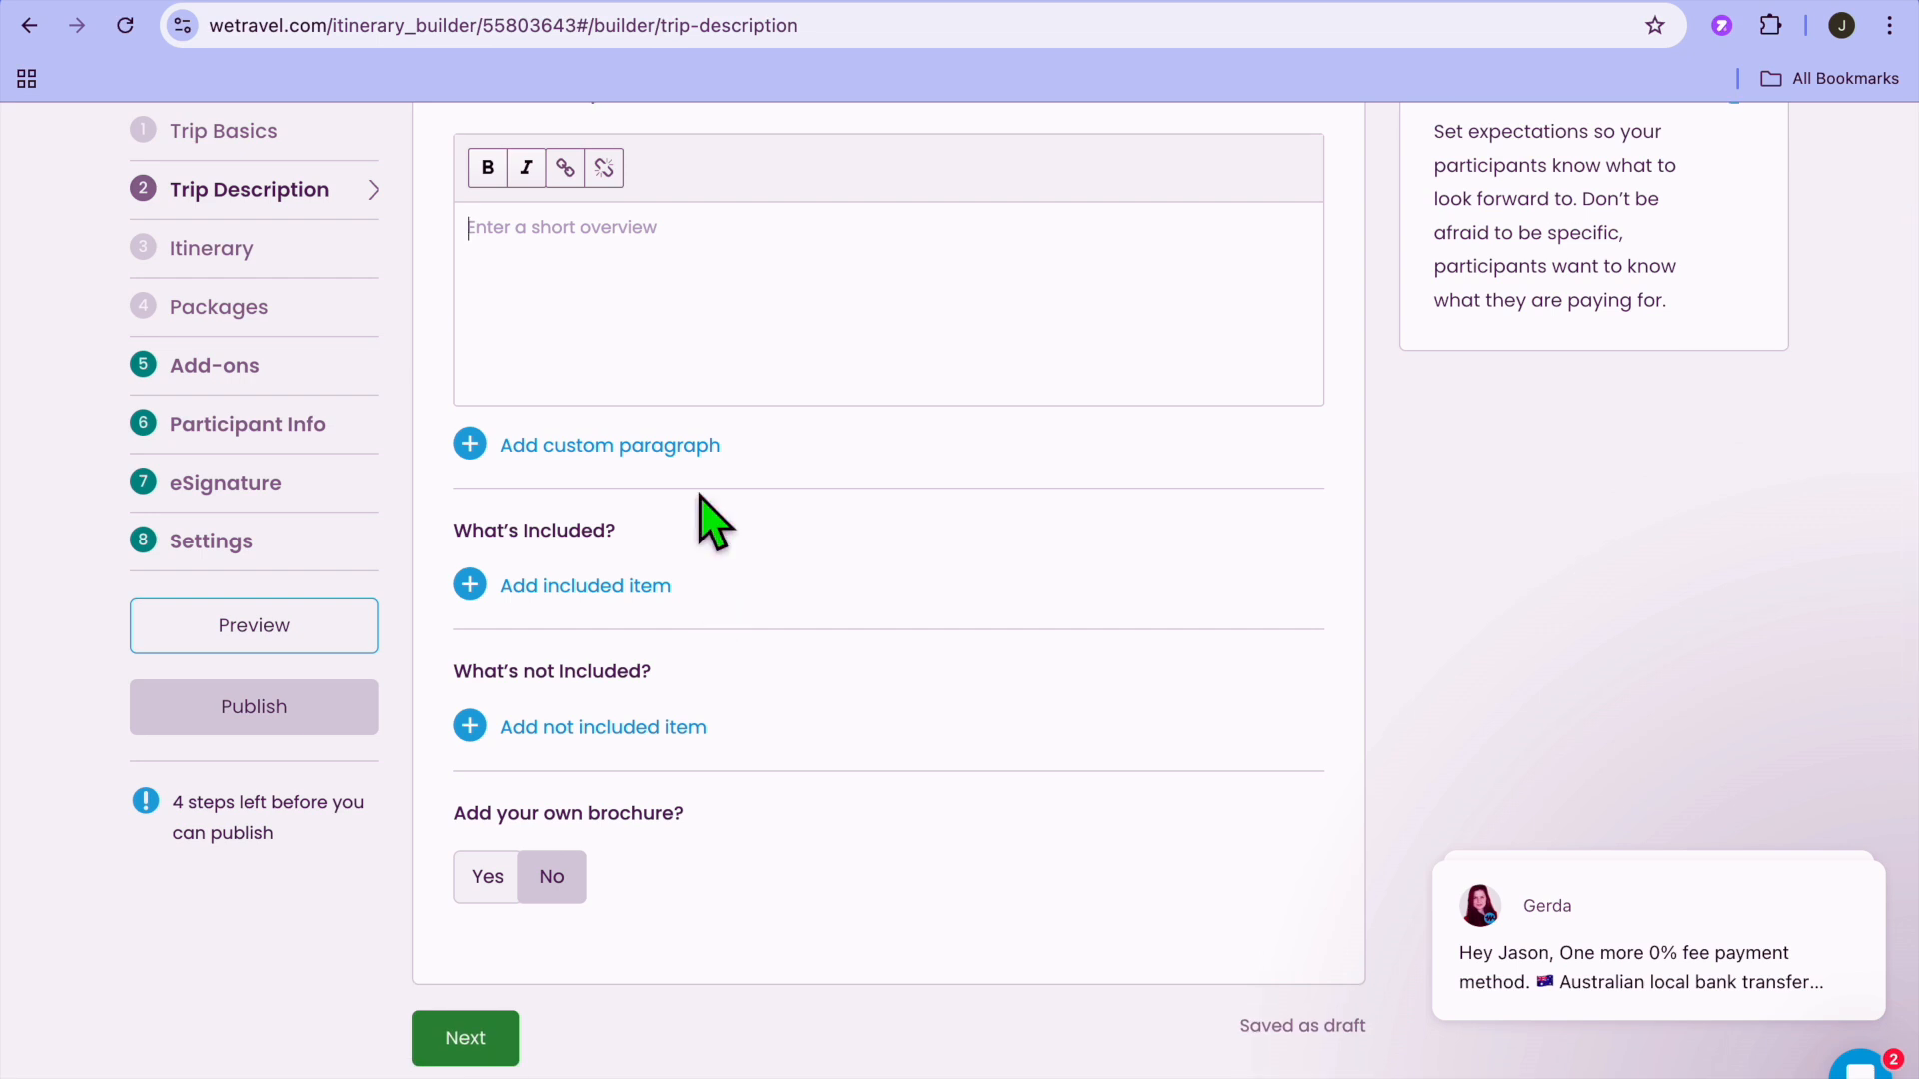
pyautogui.scroll(1, 664, 321)
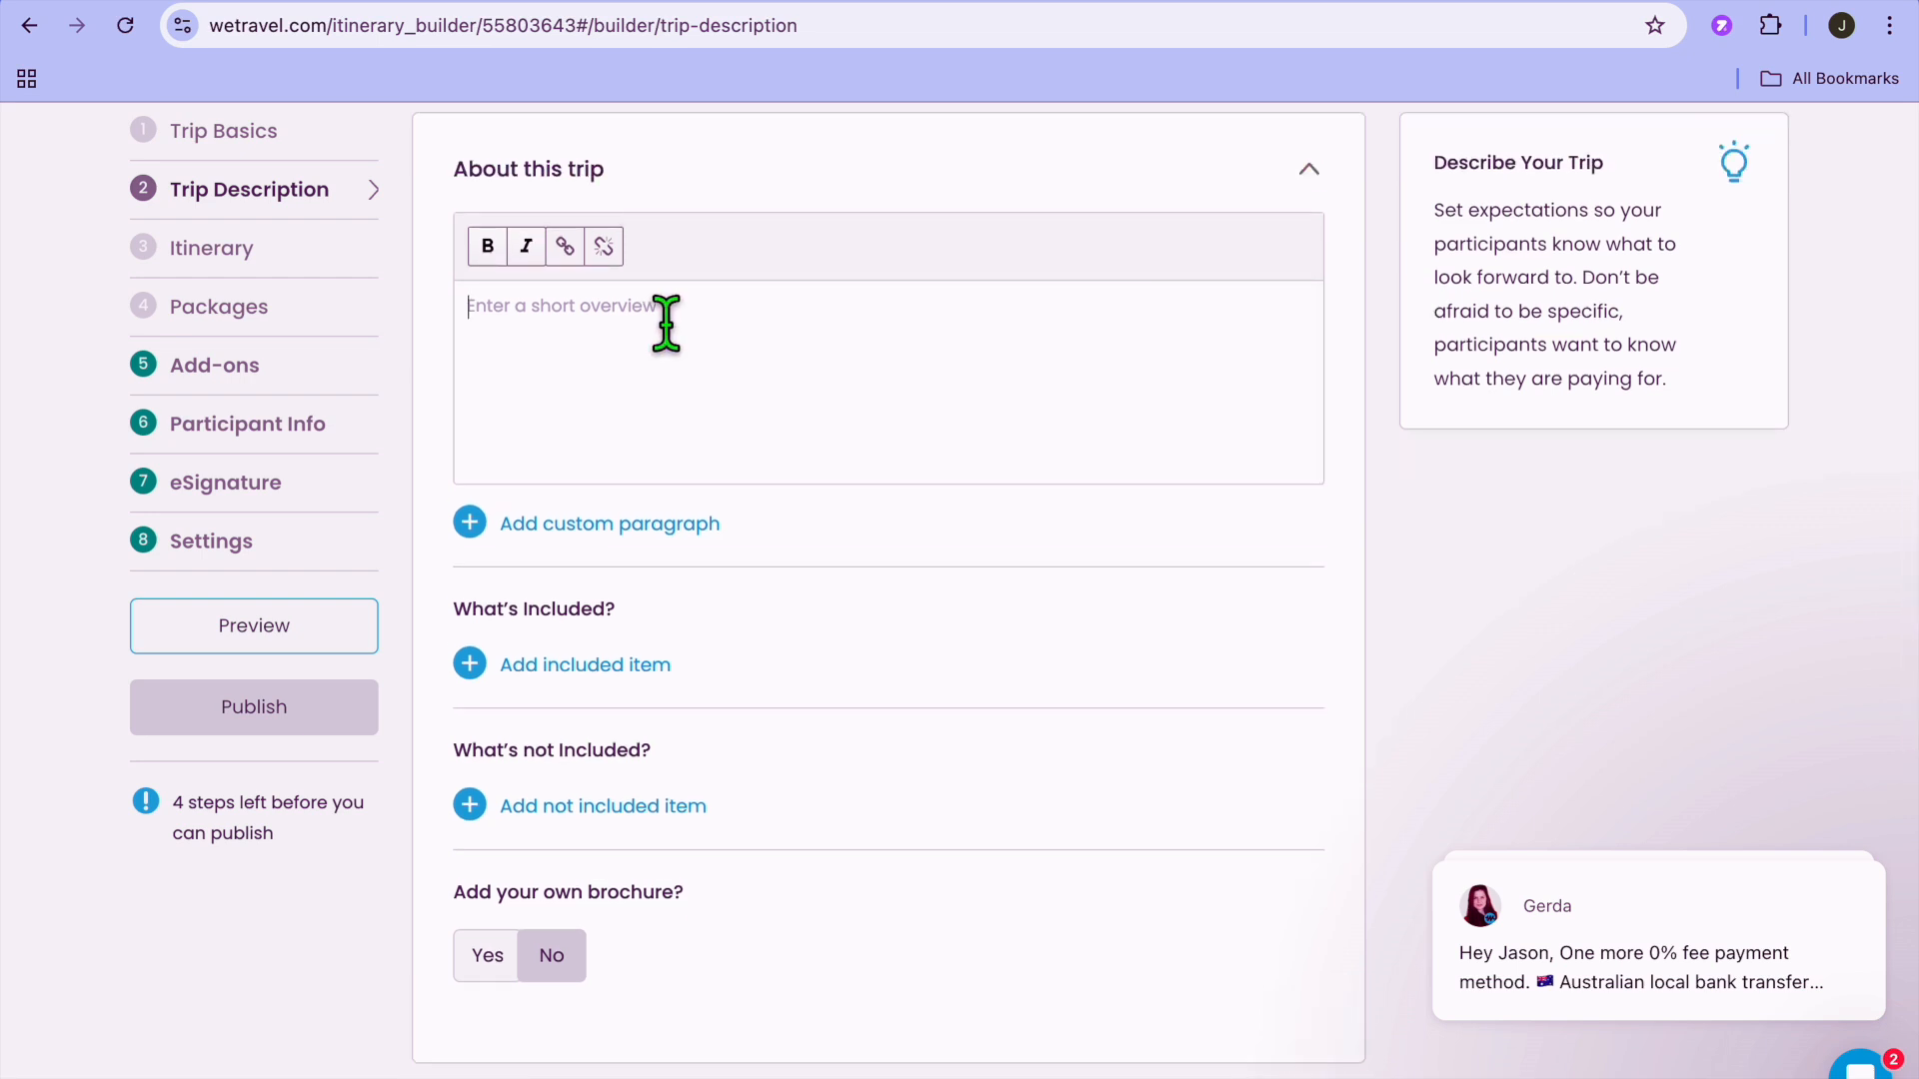
pyautogui.scroll(-3, 666, 322)
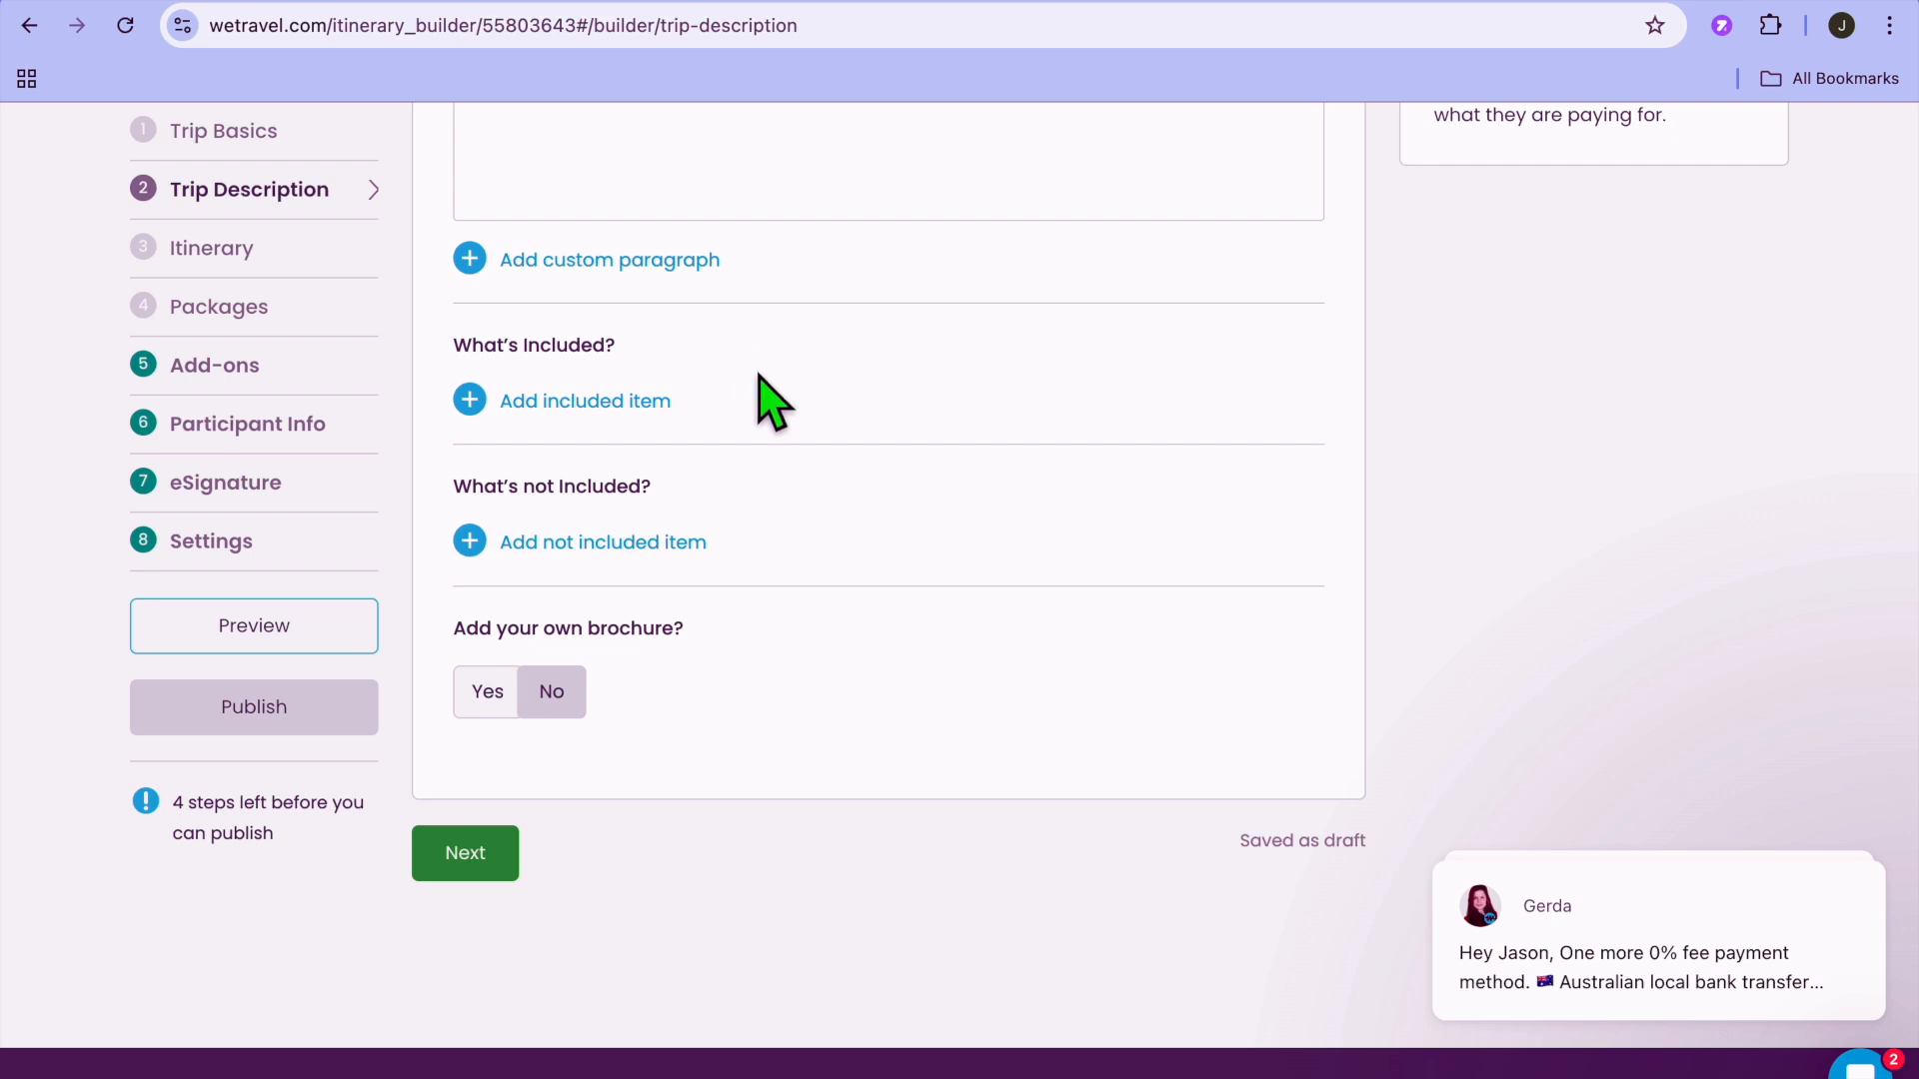
pyautogui.scroll(-3, 740, 525)
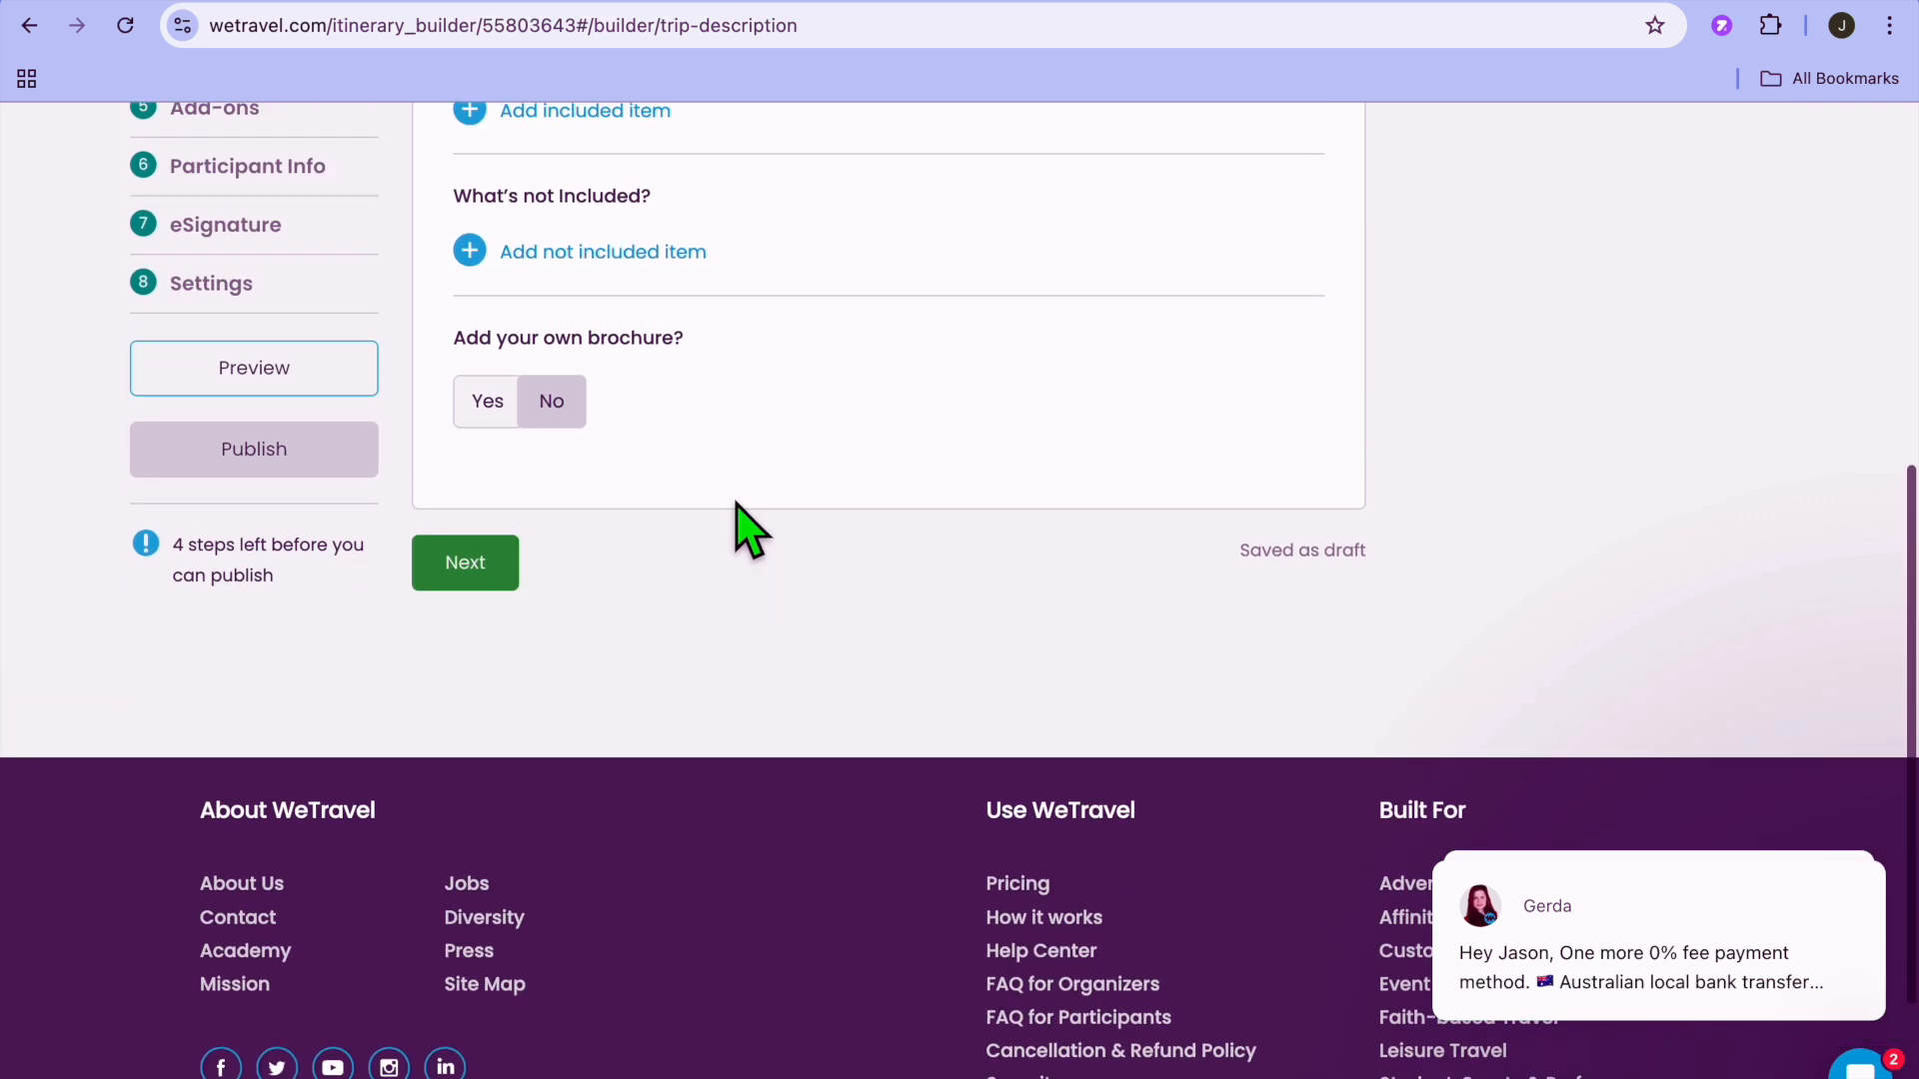
pyautogui.scroll(4, 736, 503)
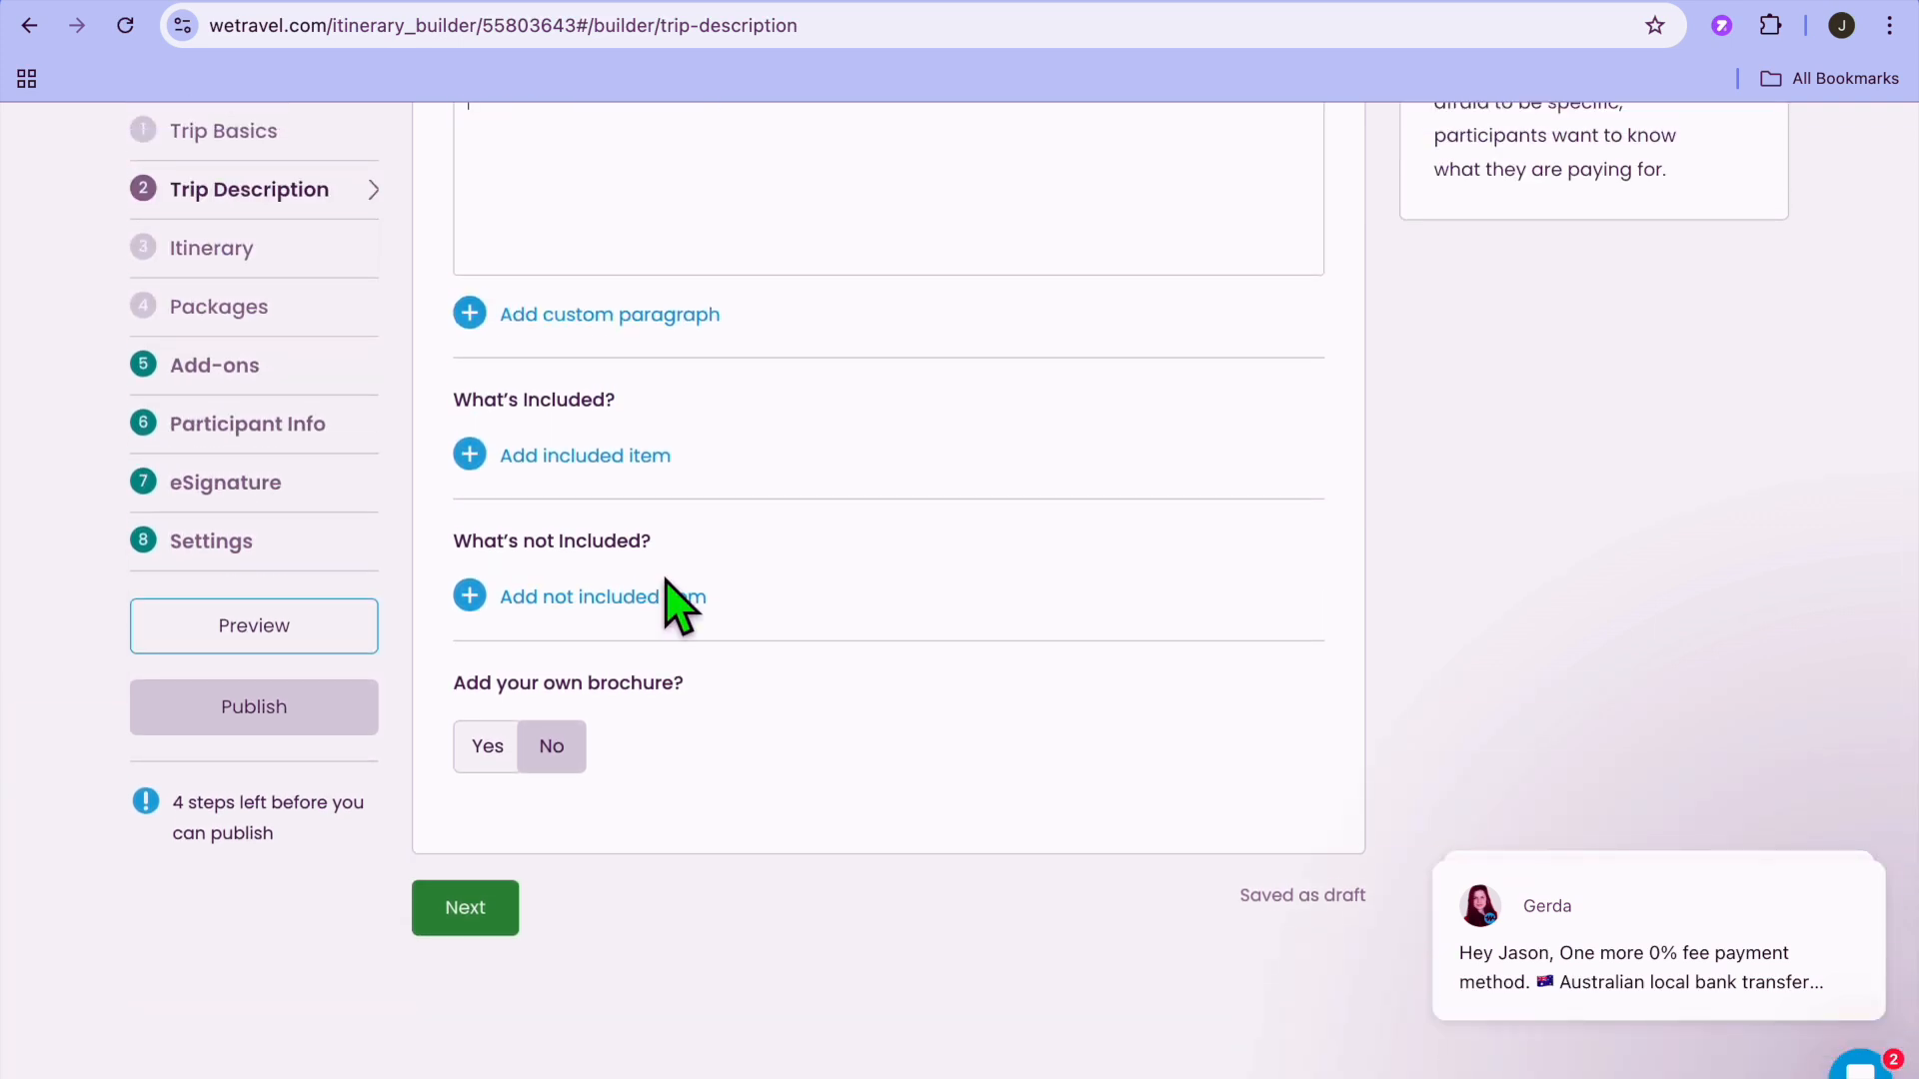
pyautogui.click(463, 912)
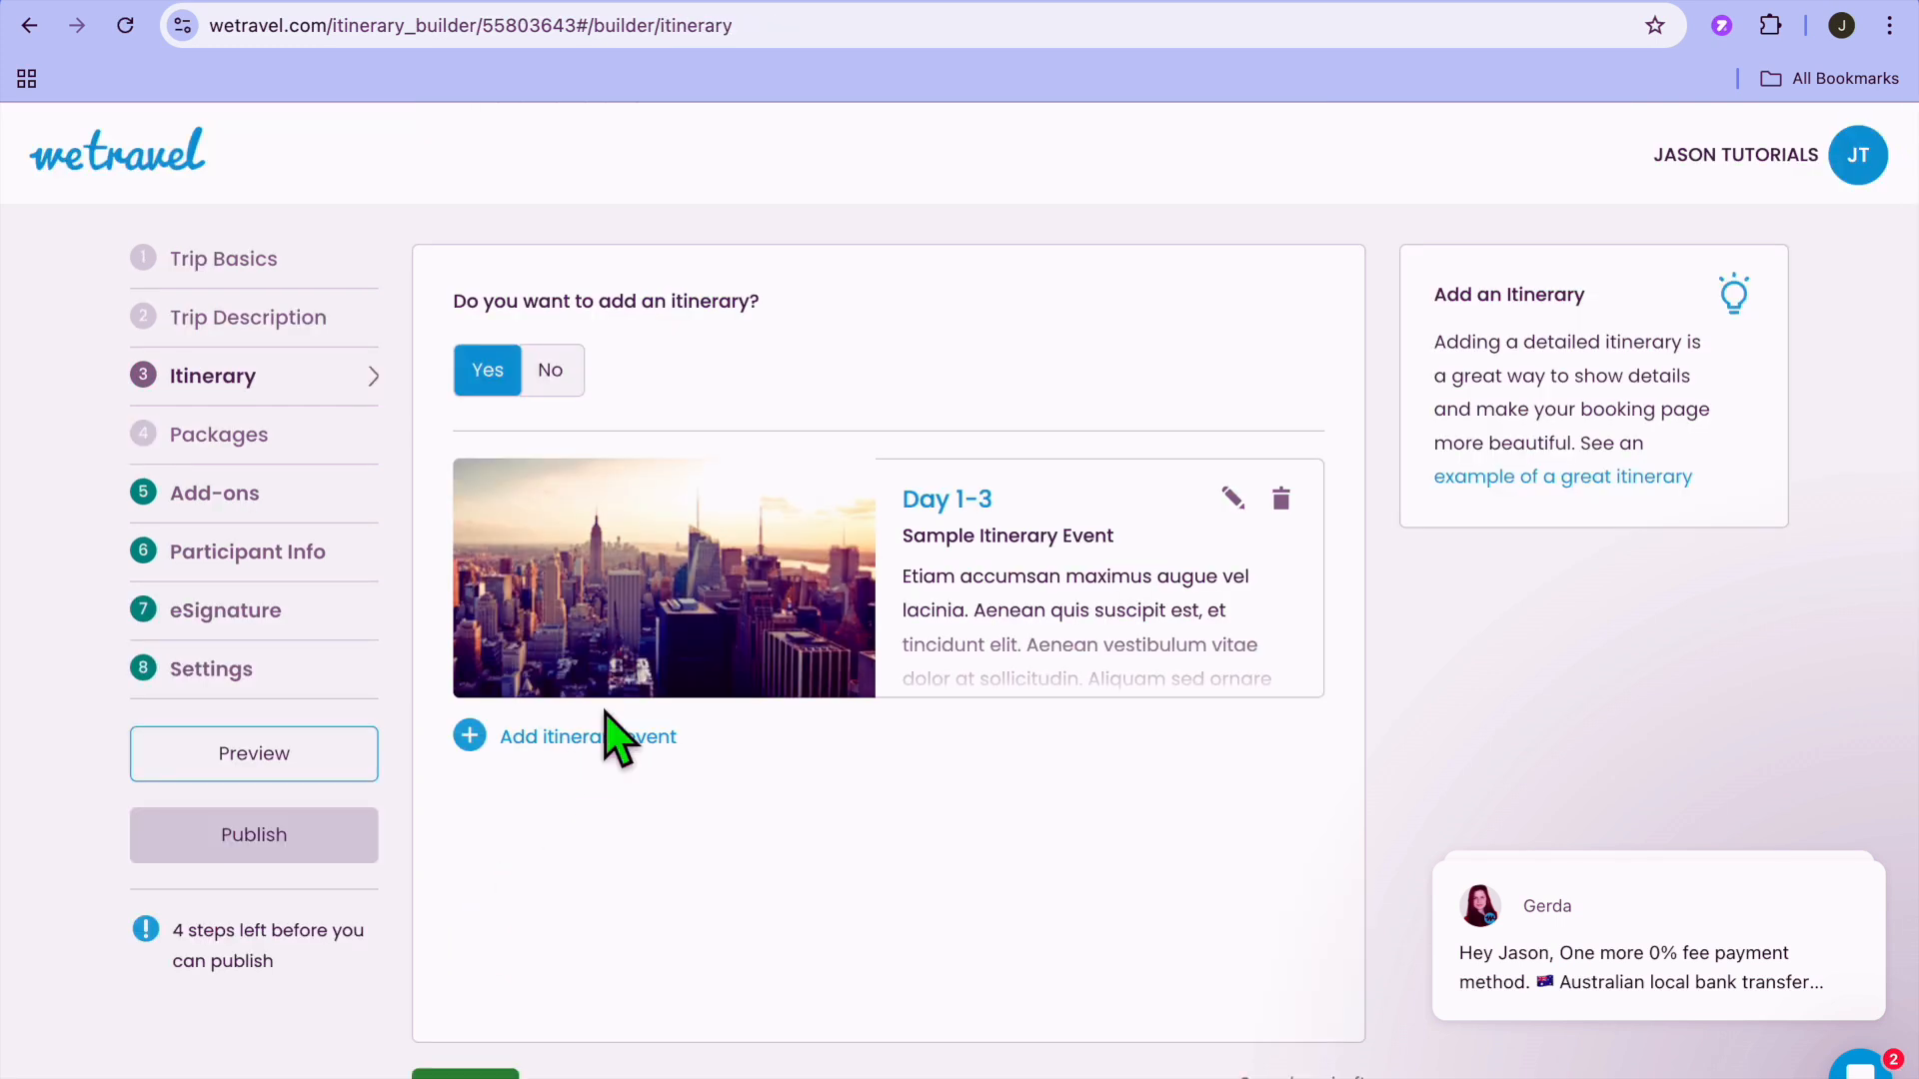
# Open the sample Day 1-3 itinerary event for editing, examine its photo, title, name and description fields, and cancel.
pyautogui.scroll(-4, 612, 737)
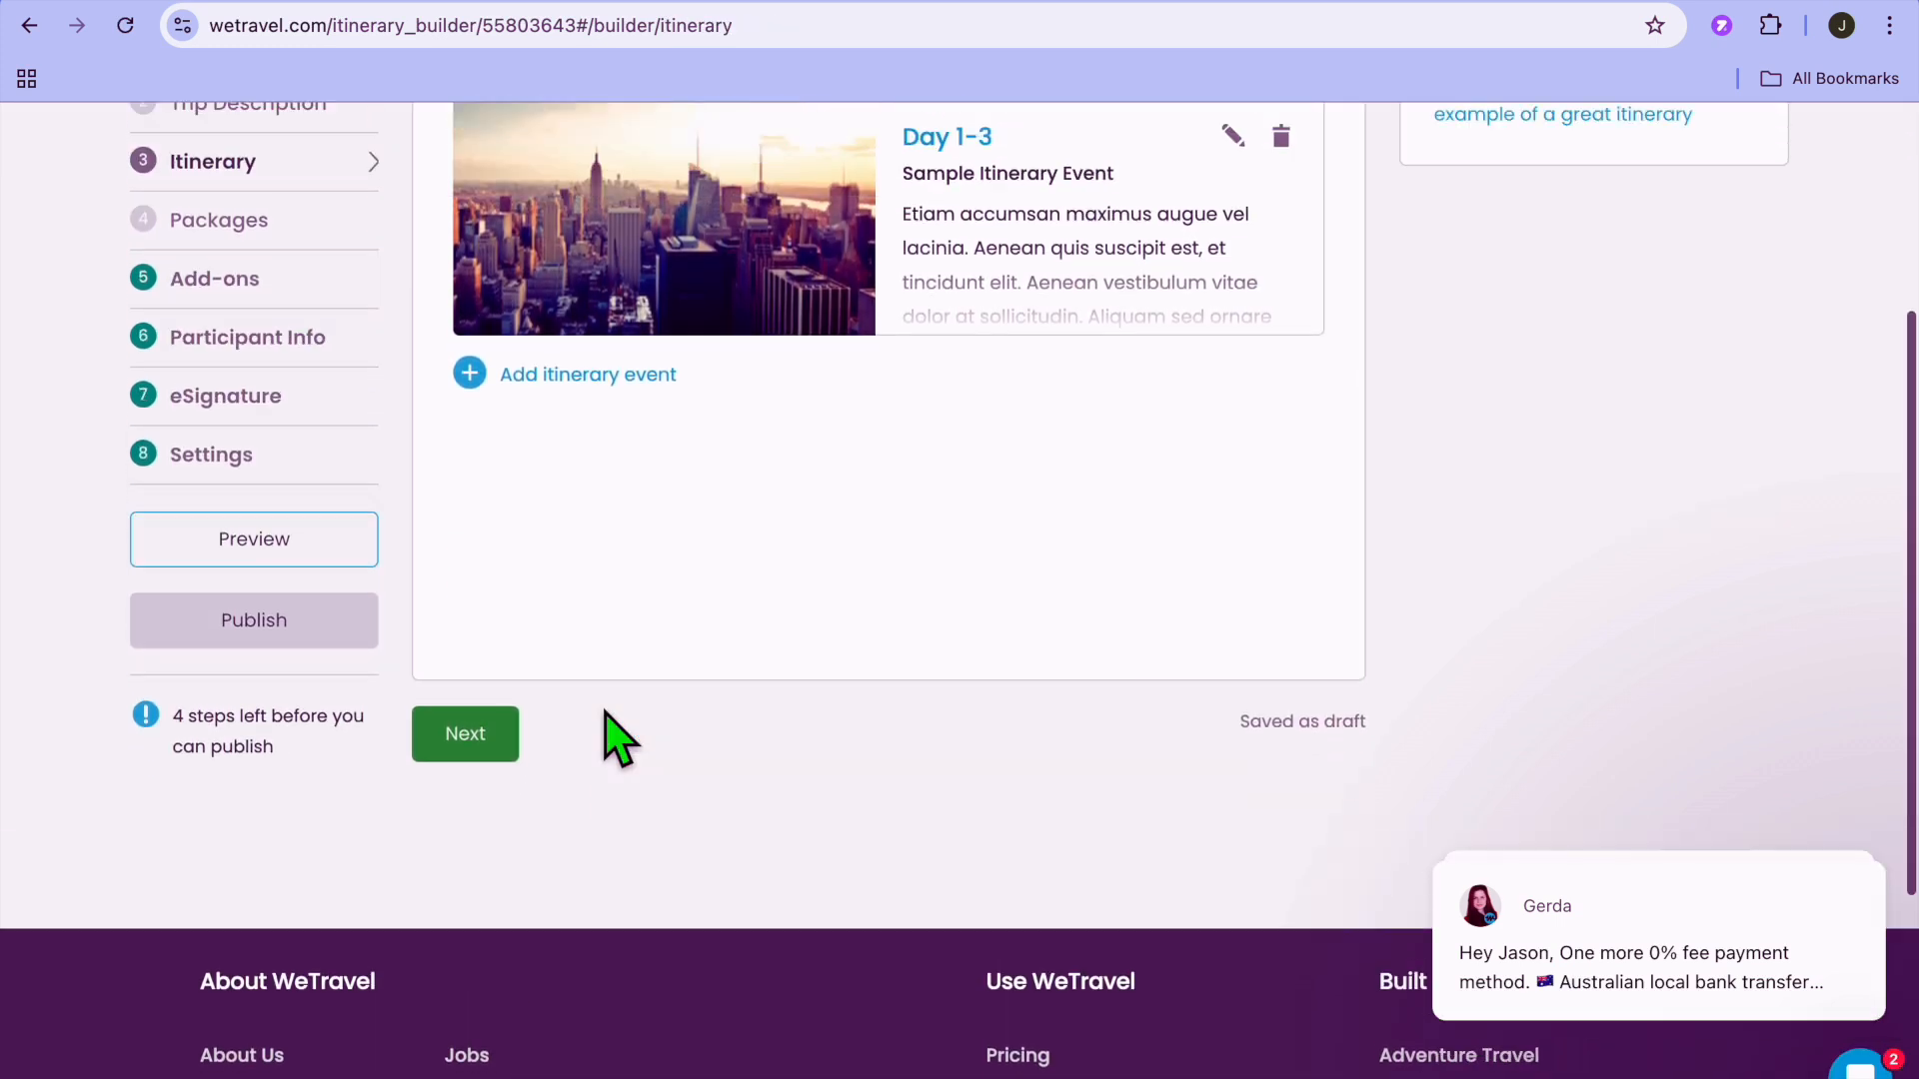
pyautogui.scroll(2, 639, 709)
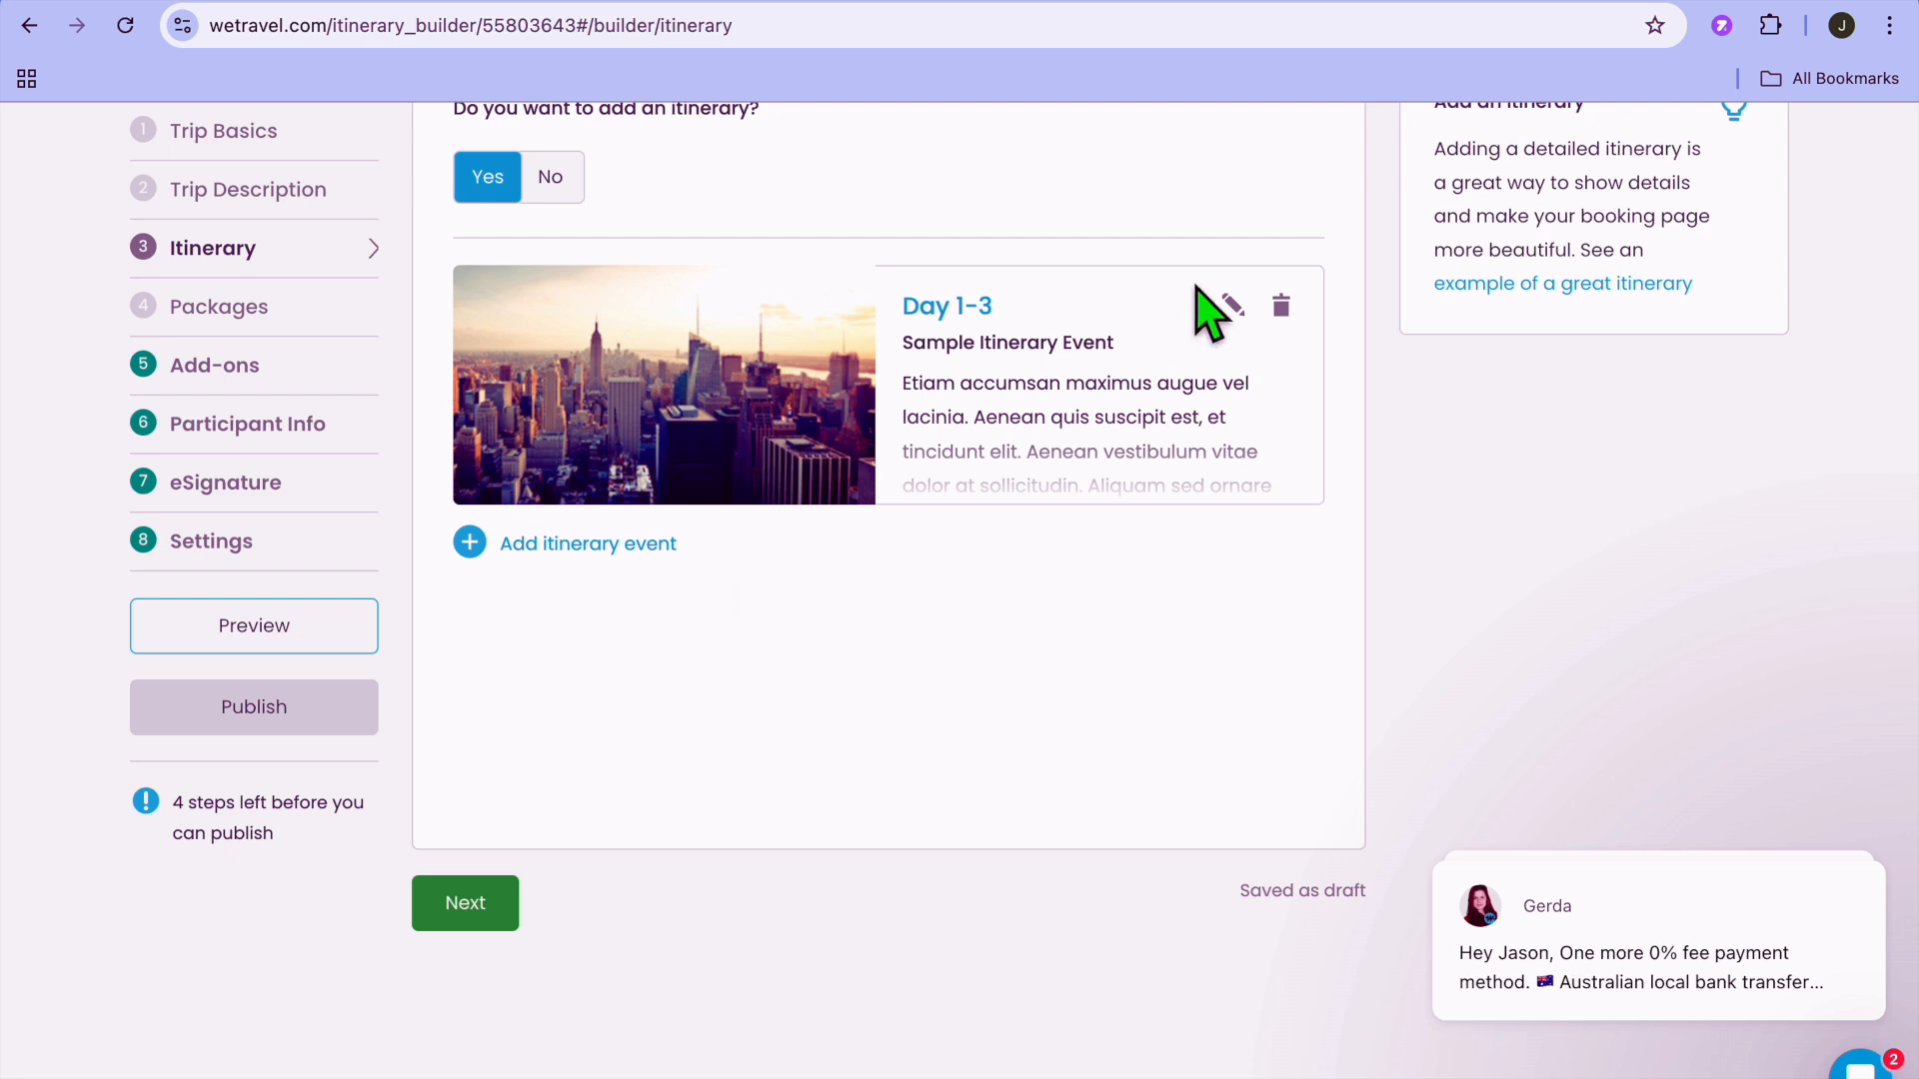
pyautogui.click(1236, 307)
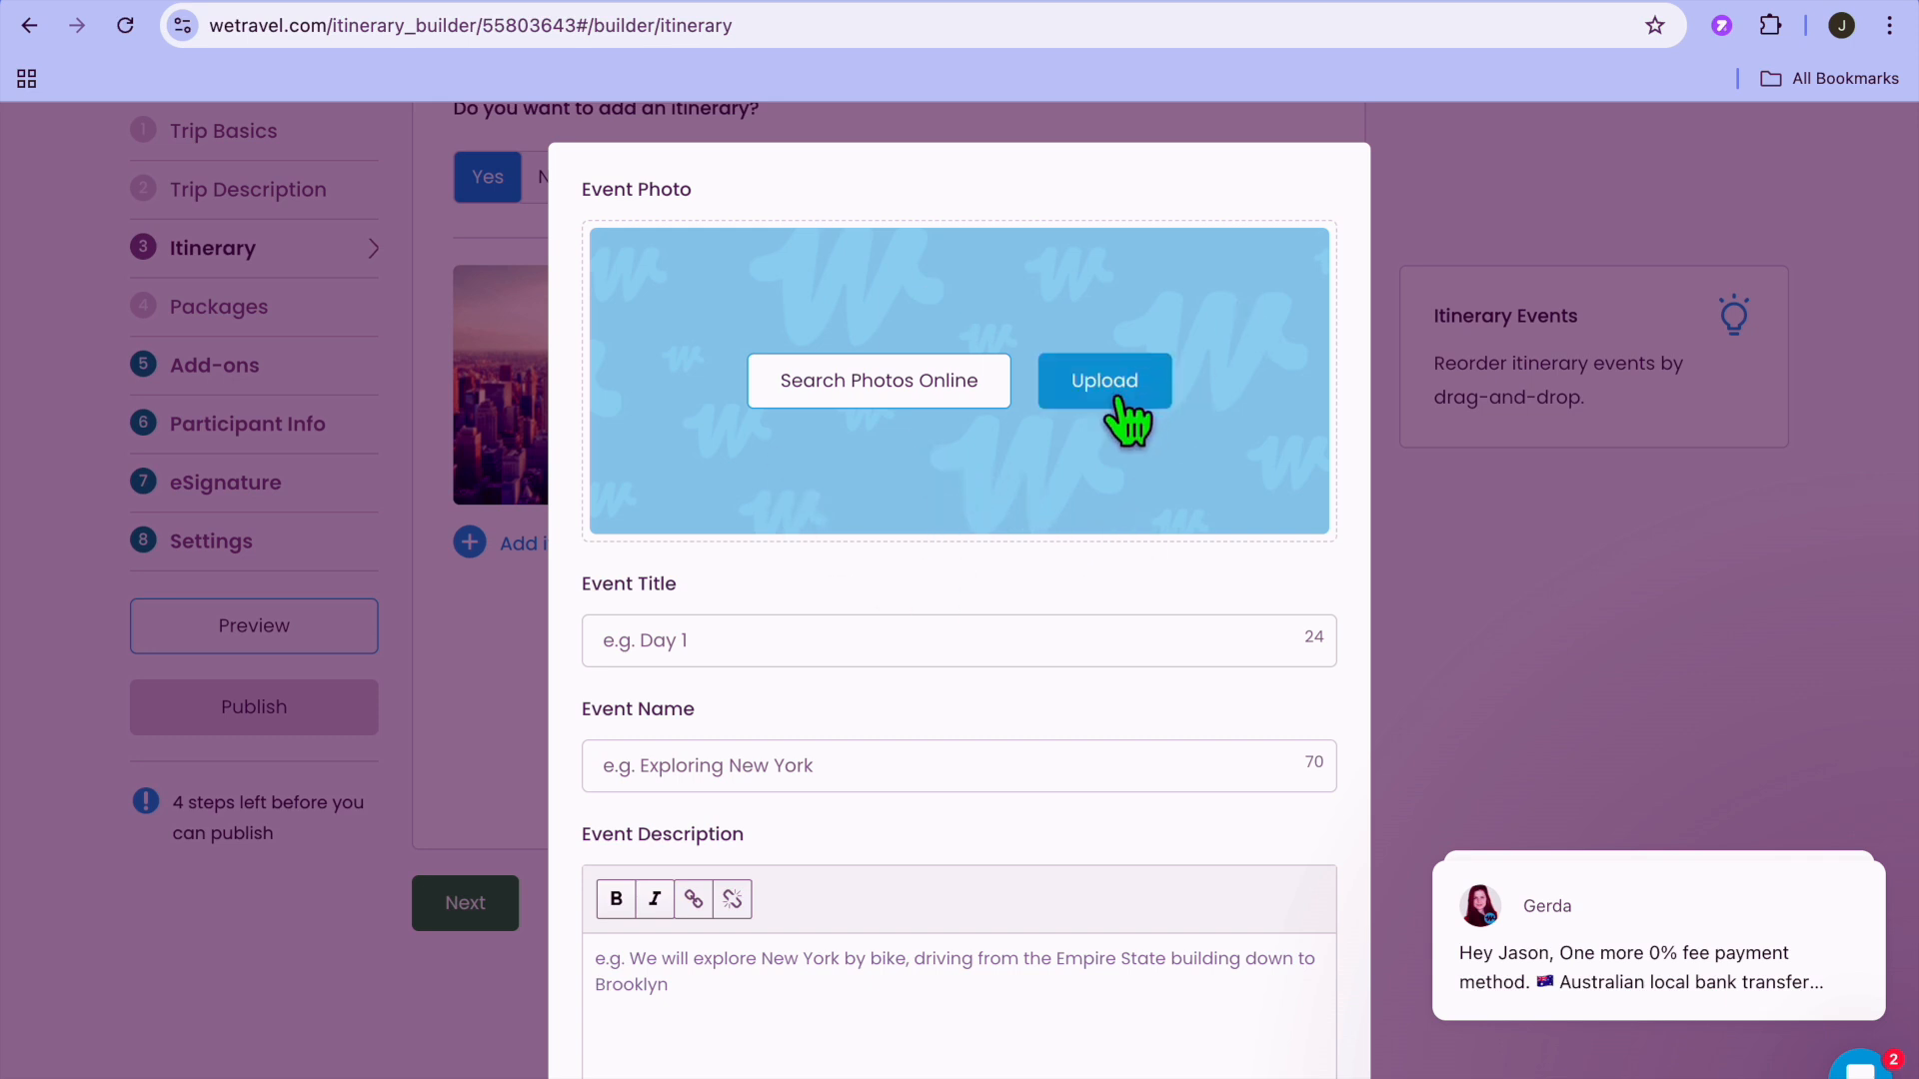
pyautogui.scroll(-2, 1046, 650)
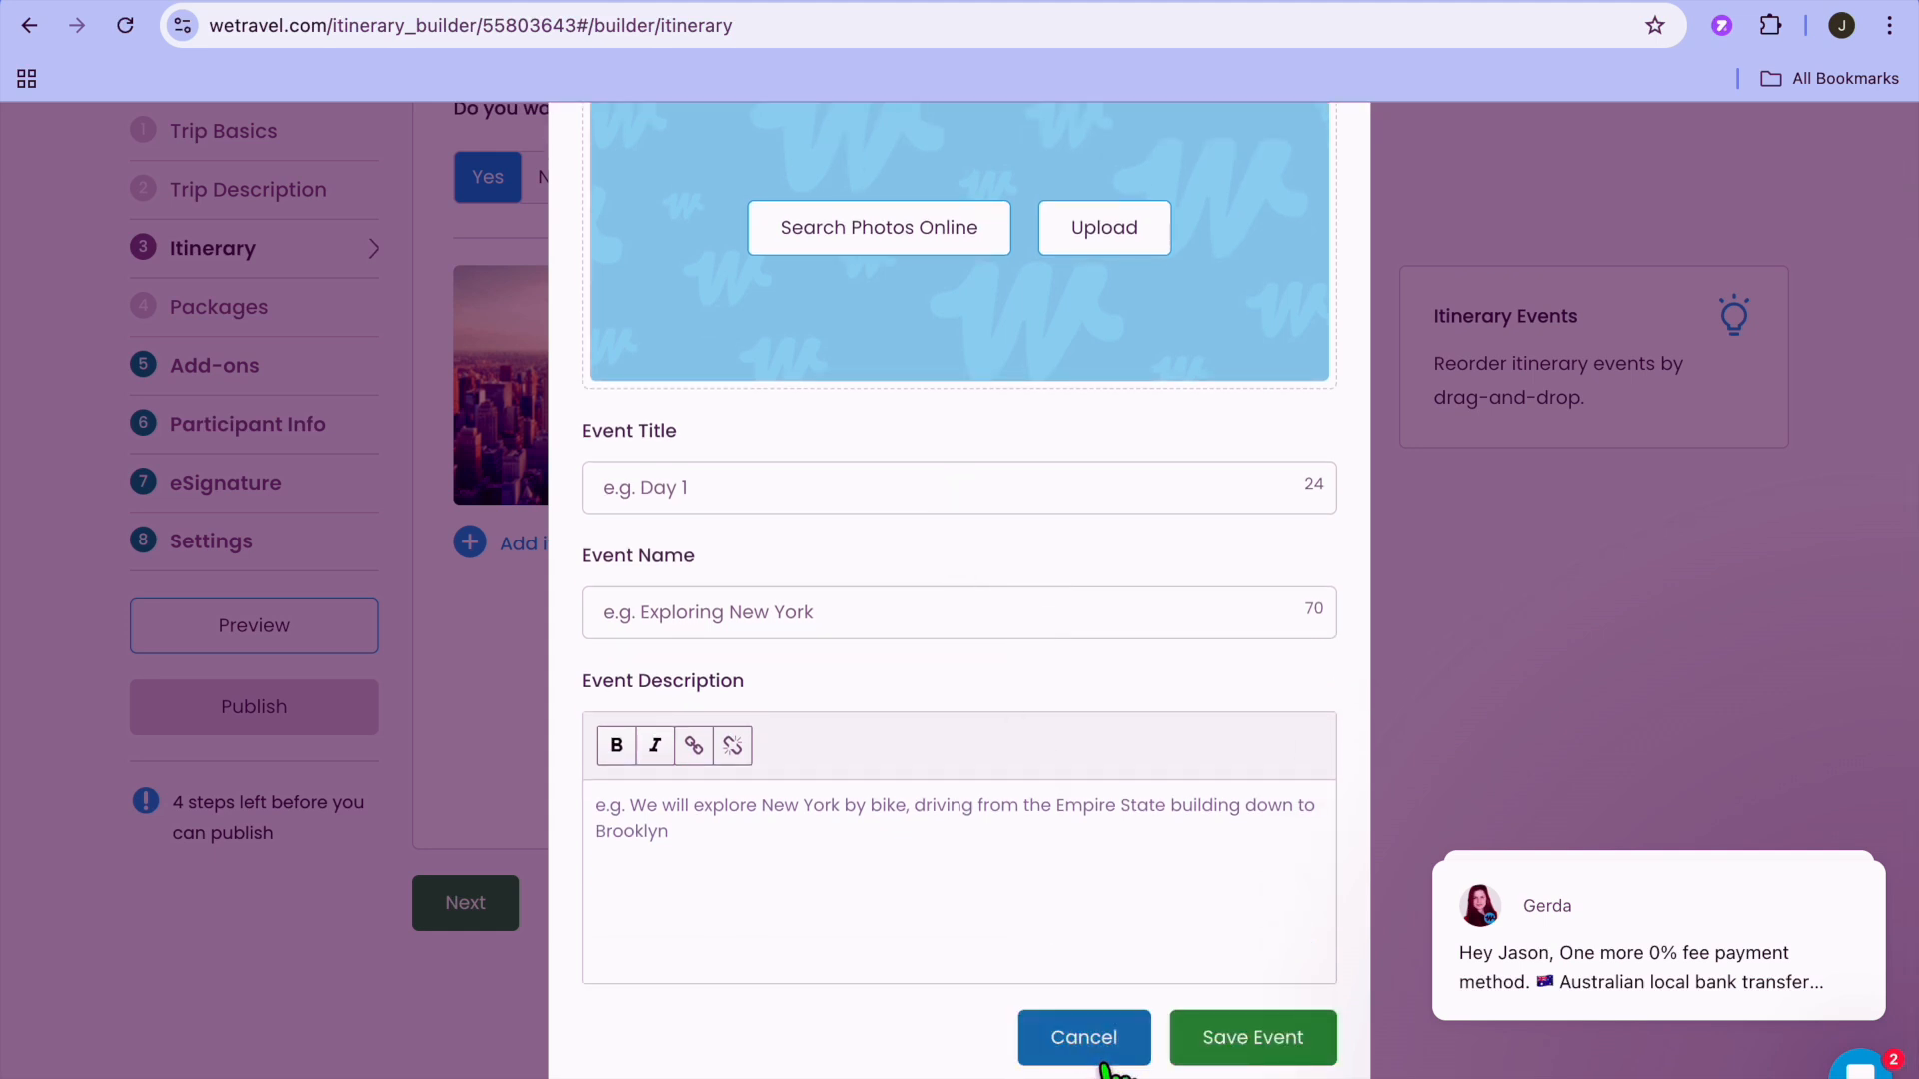
pyautogui.click(1085, 1045)
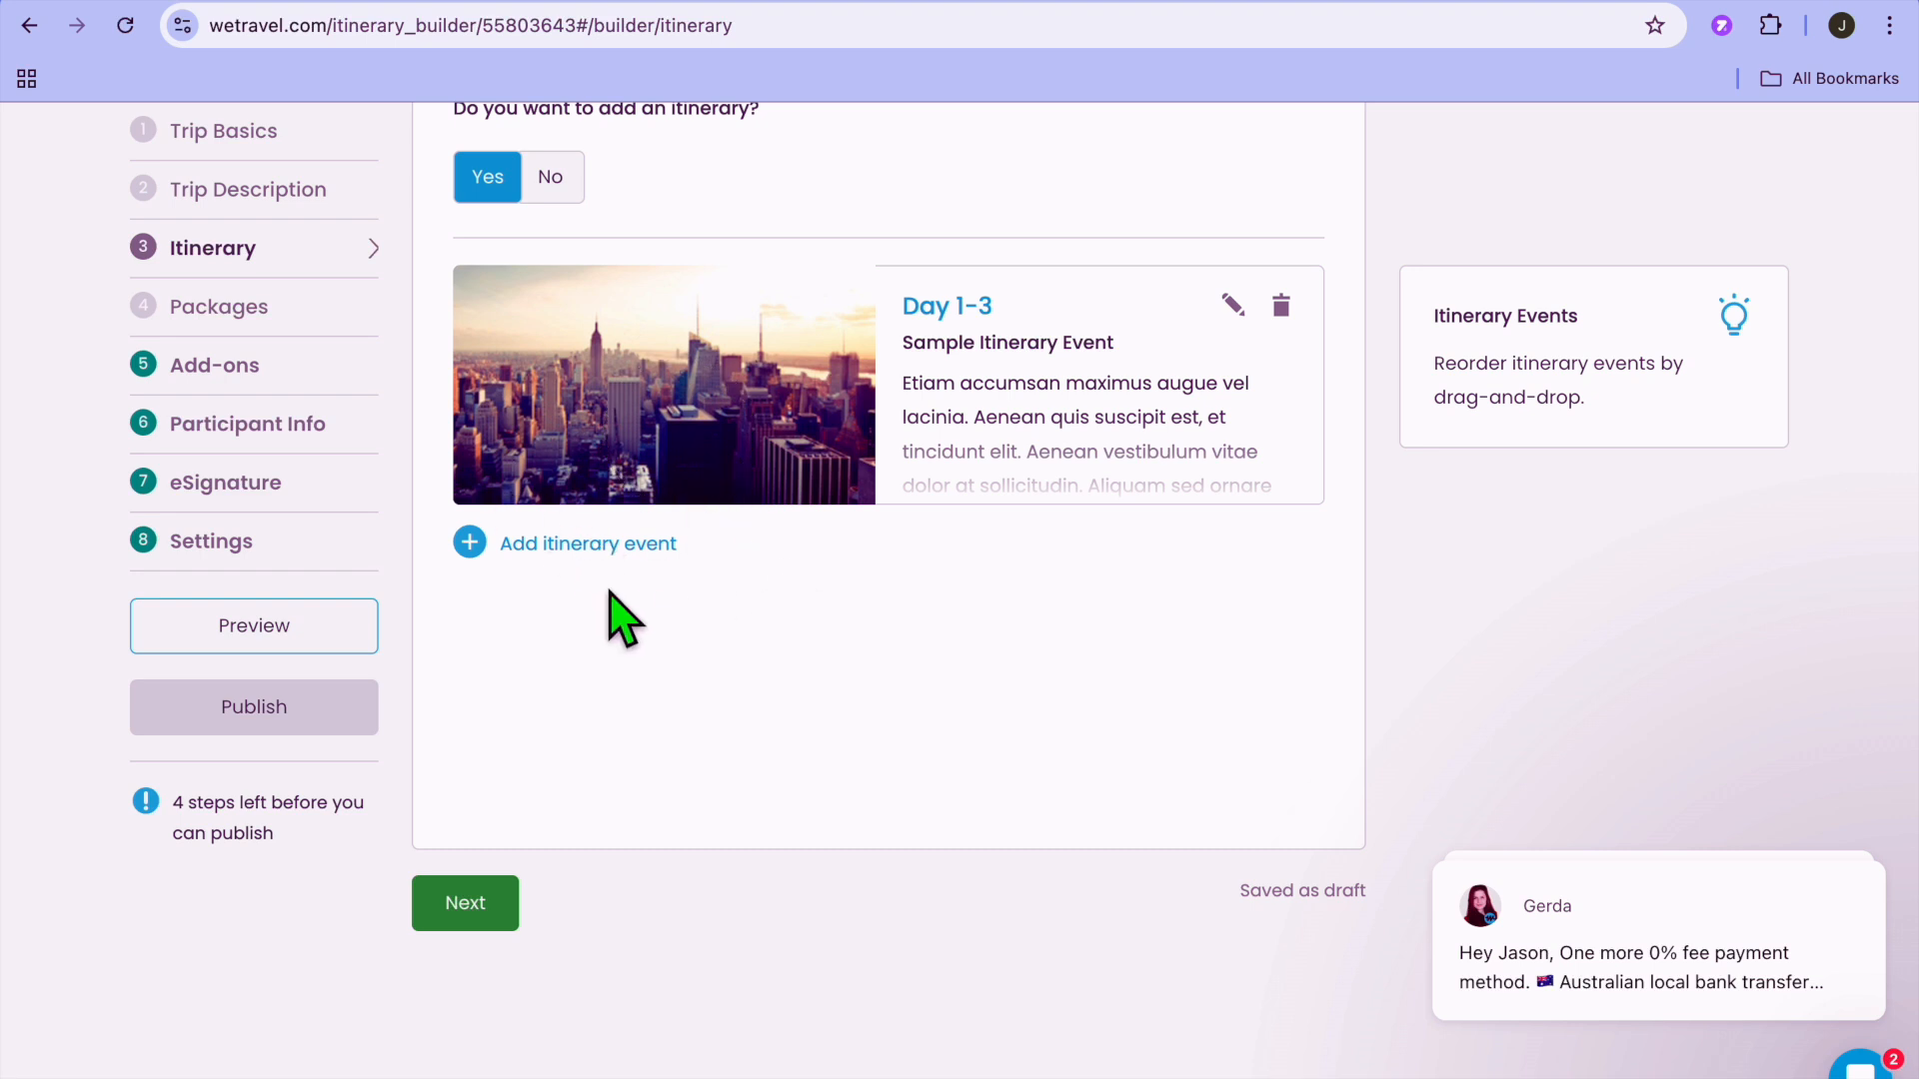
# Look through the trip's Packages, Add-ons, Participant Info and eSignature sections, leaving their options unfilled.
pyautogui.click(302, 310)
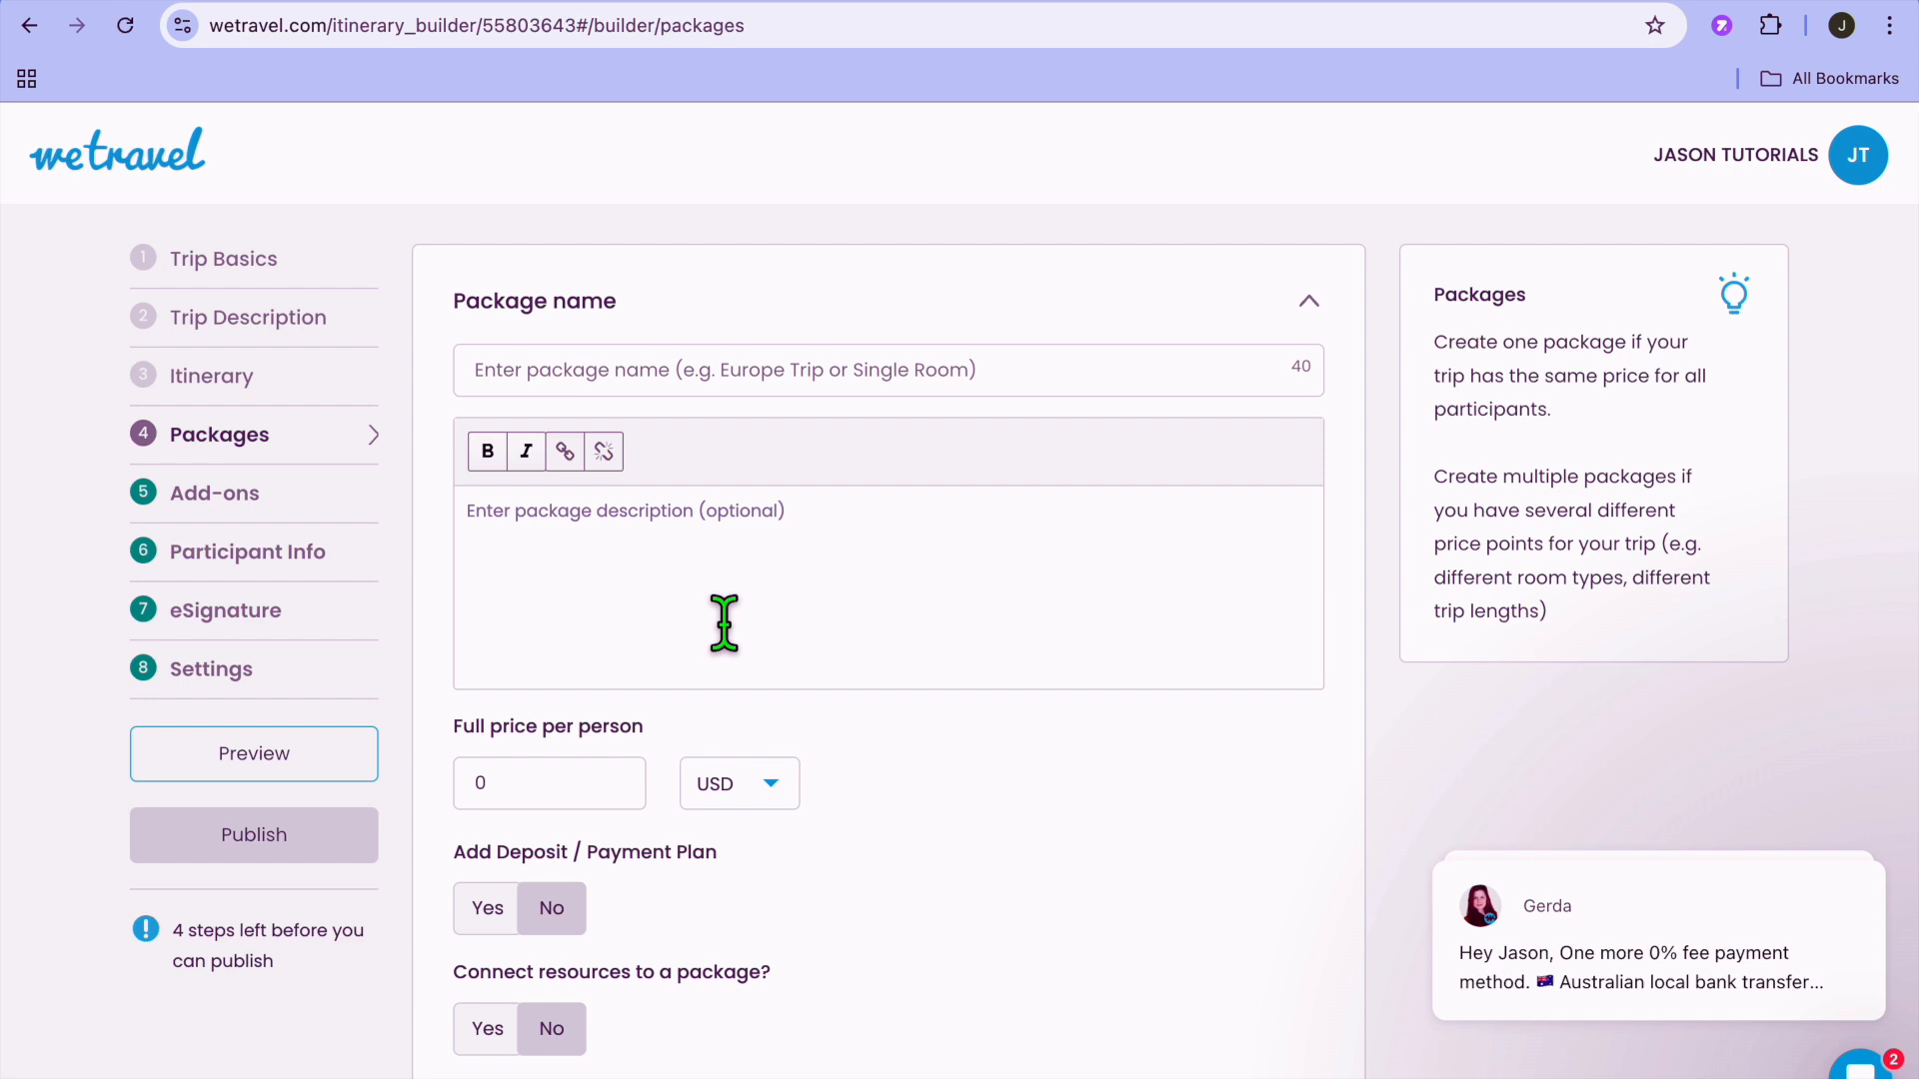
pyautogui.scroll(-3, 724, 622)
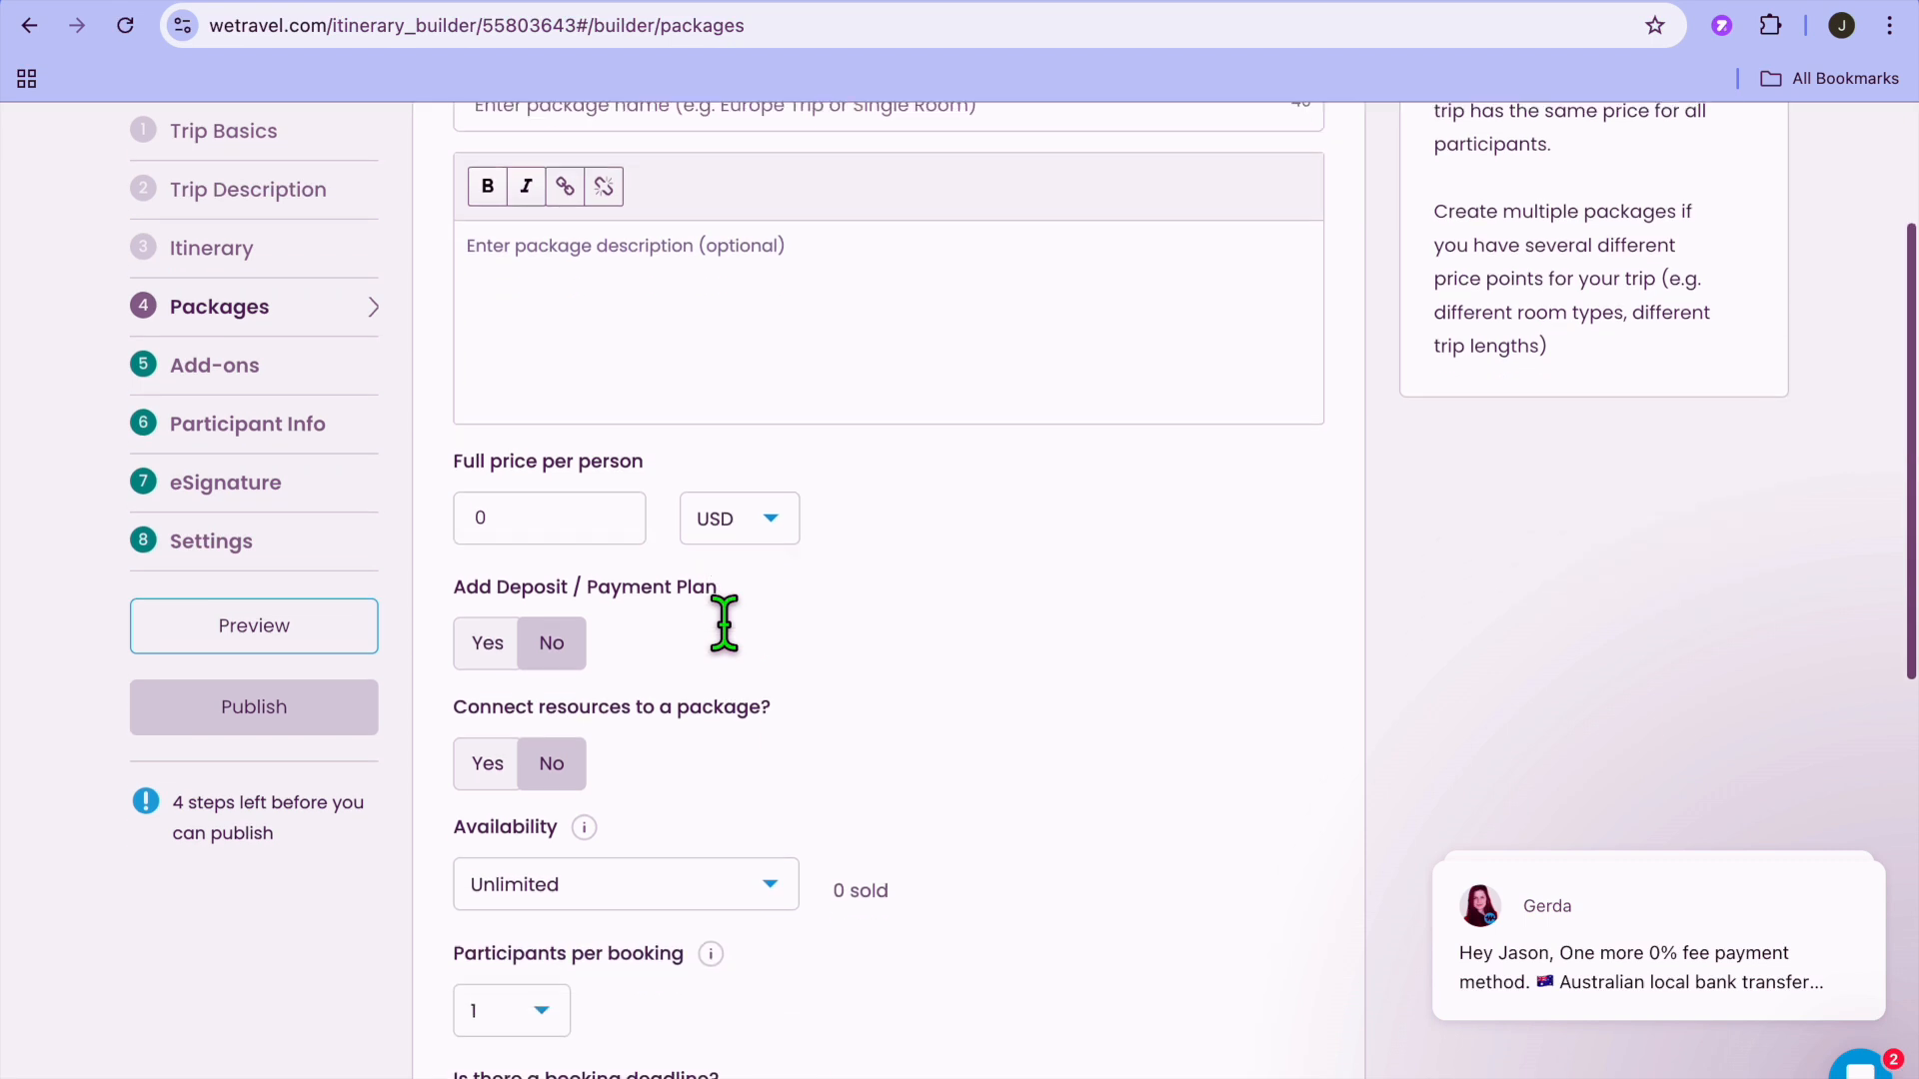
pyautogui.click(258, 370)
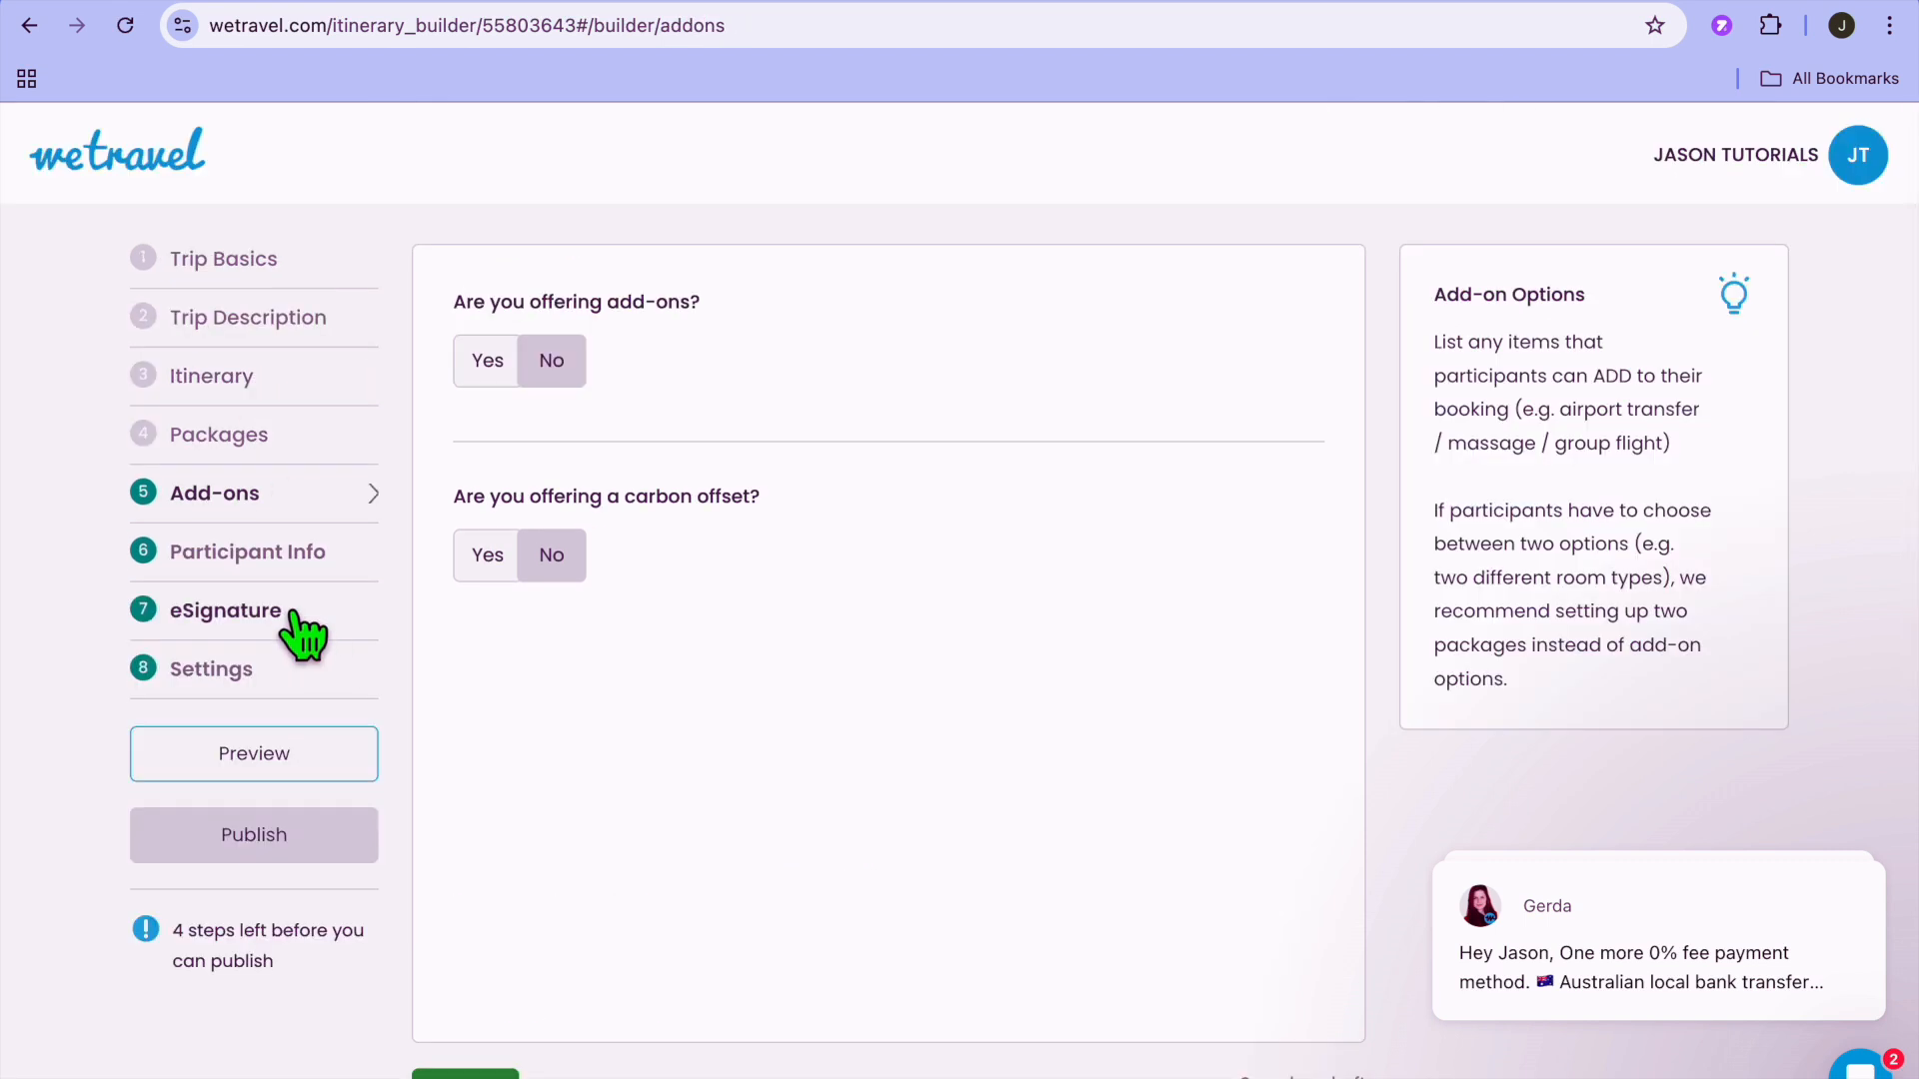
pyautogui.click(262, 566)
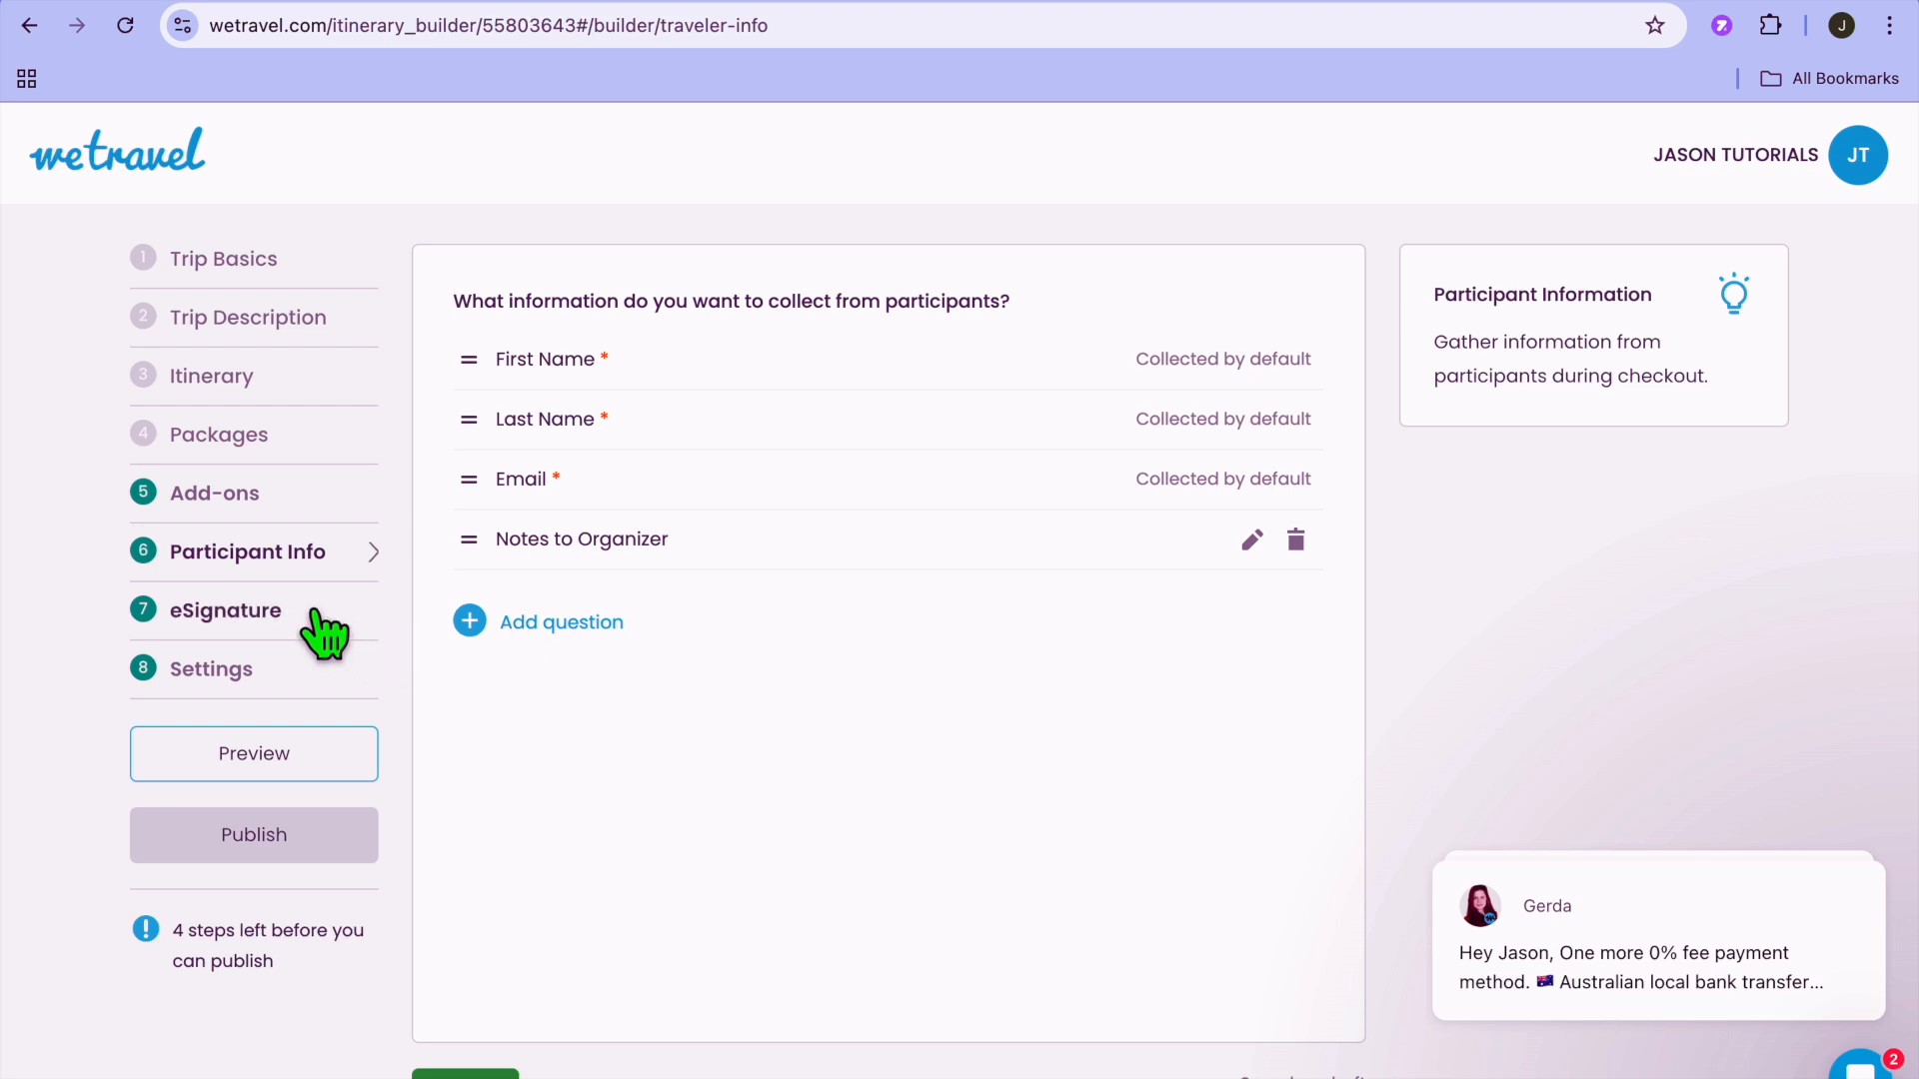
pyautogui.click(266, 620)
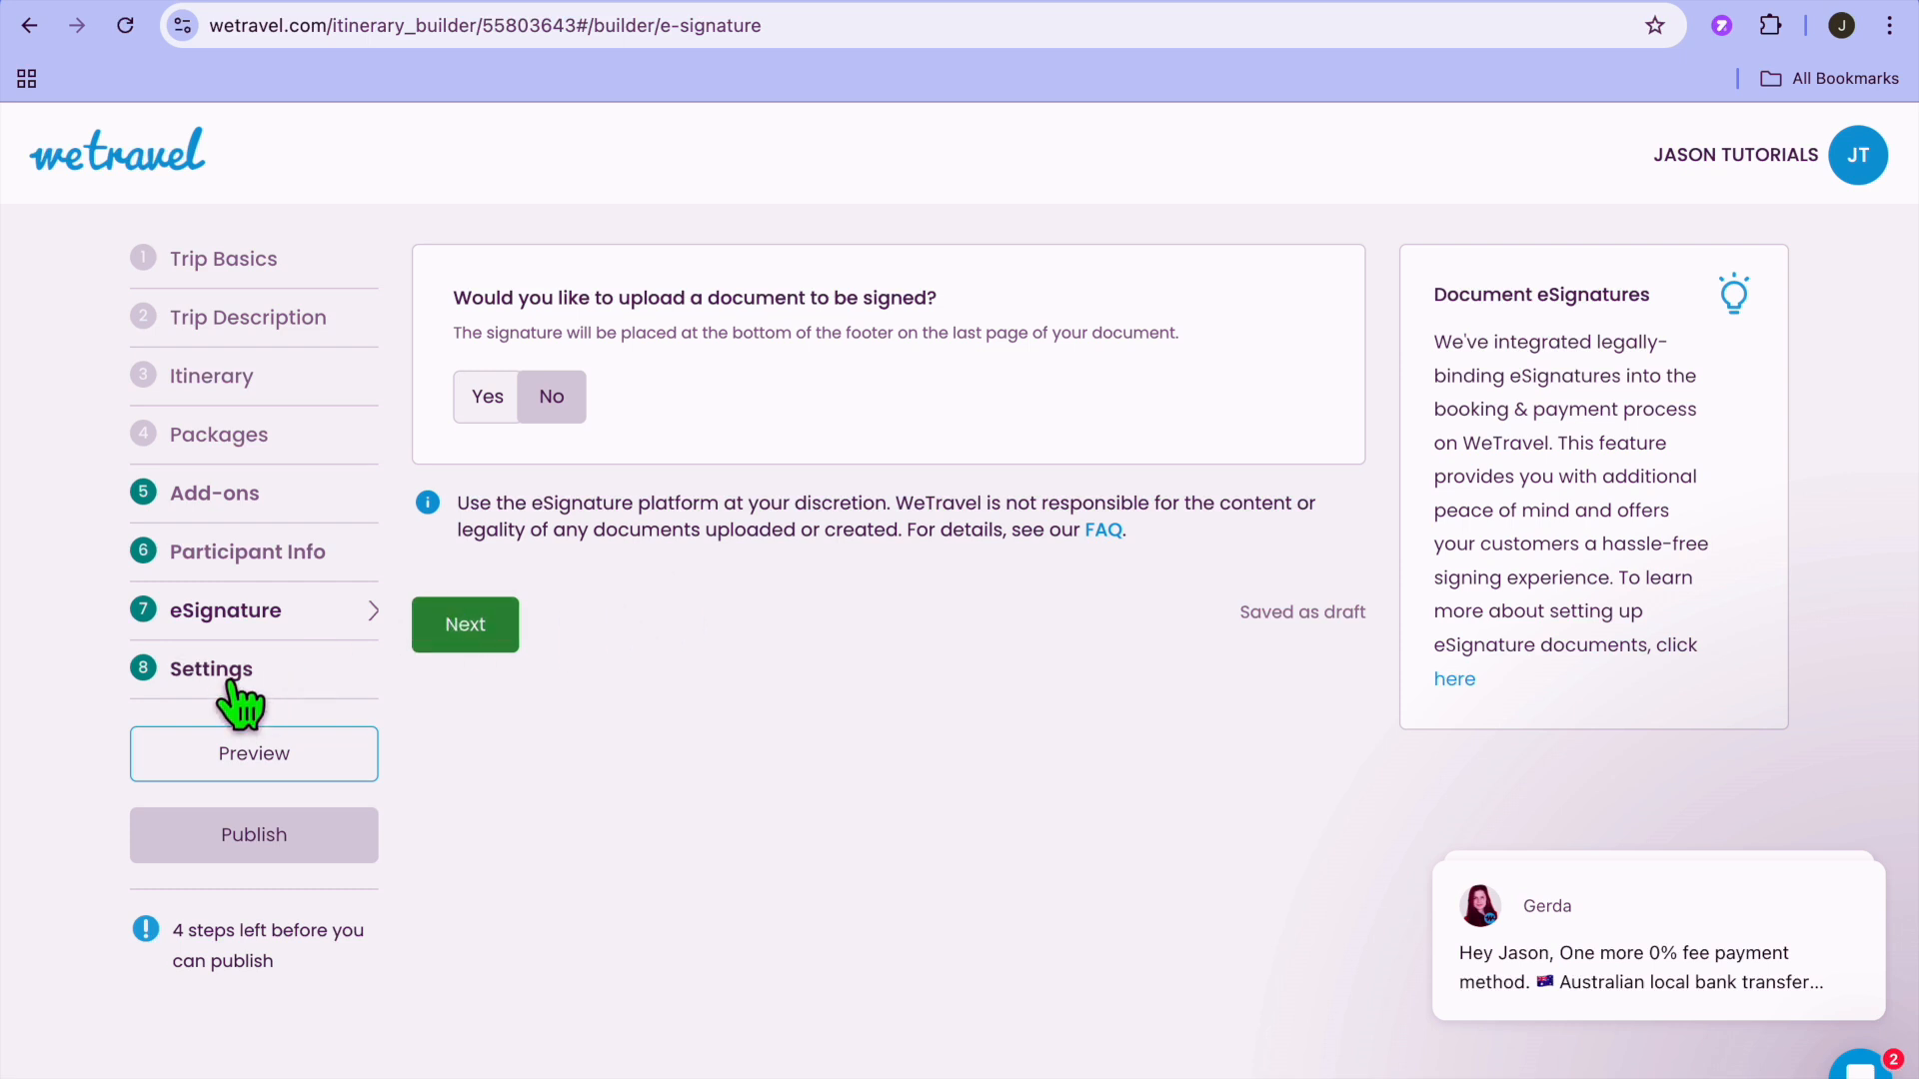
# Review the trip's Settings, including the welcome message, fee payer, contributions, discount codes and participant list visibility.
pyautogui.click(233, 683)
pyautogui.scroll(-4, 660, 634)
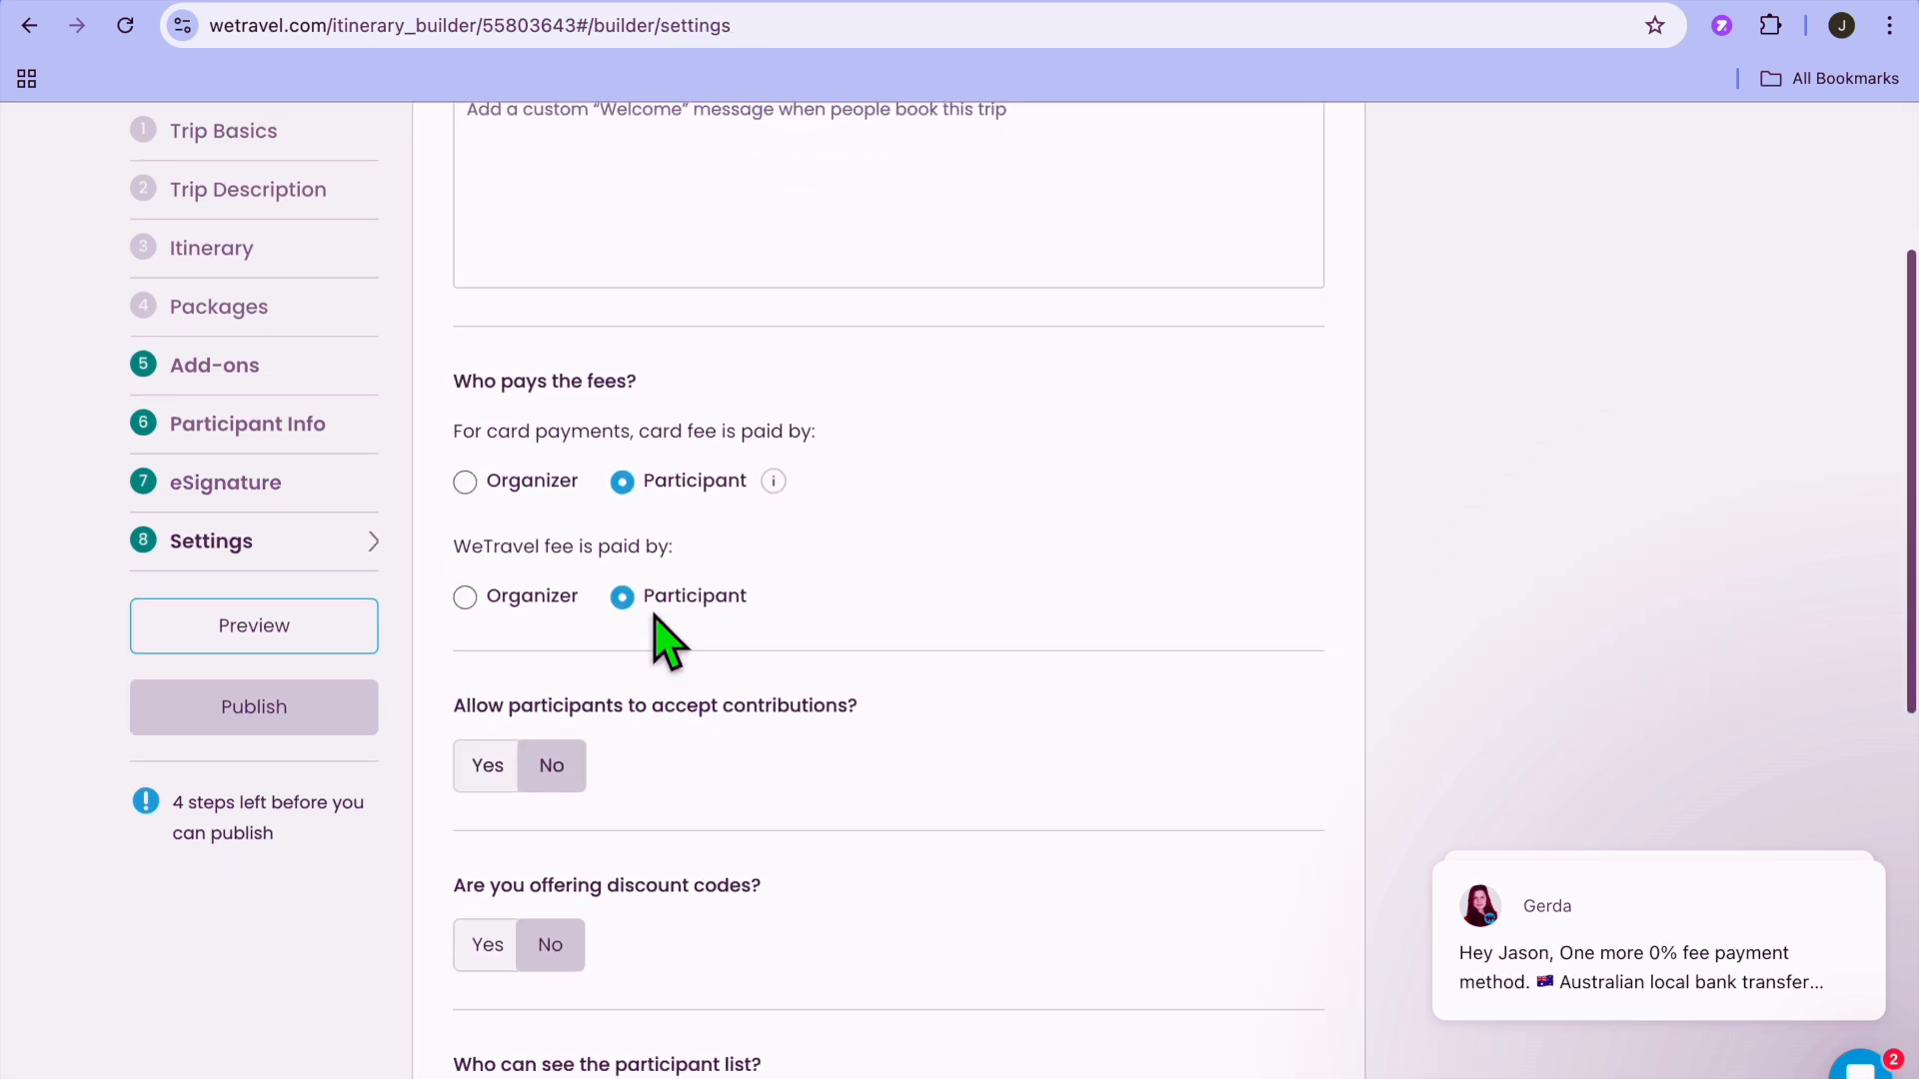
pyautogui.scroll(2, 660, 630)
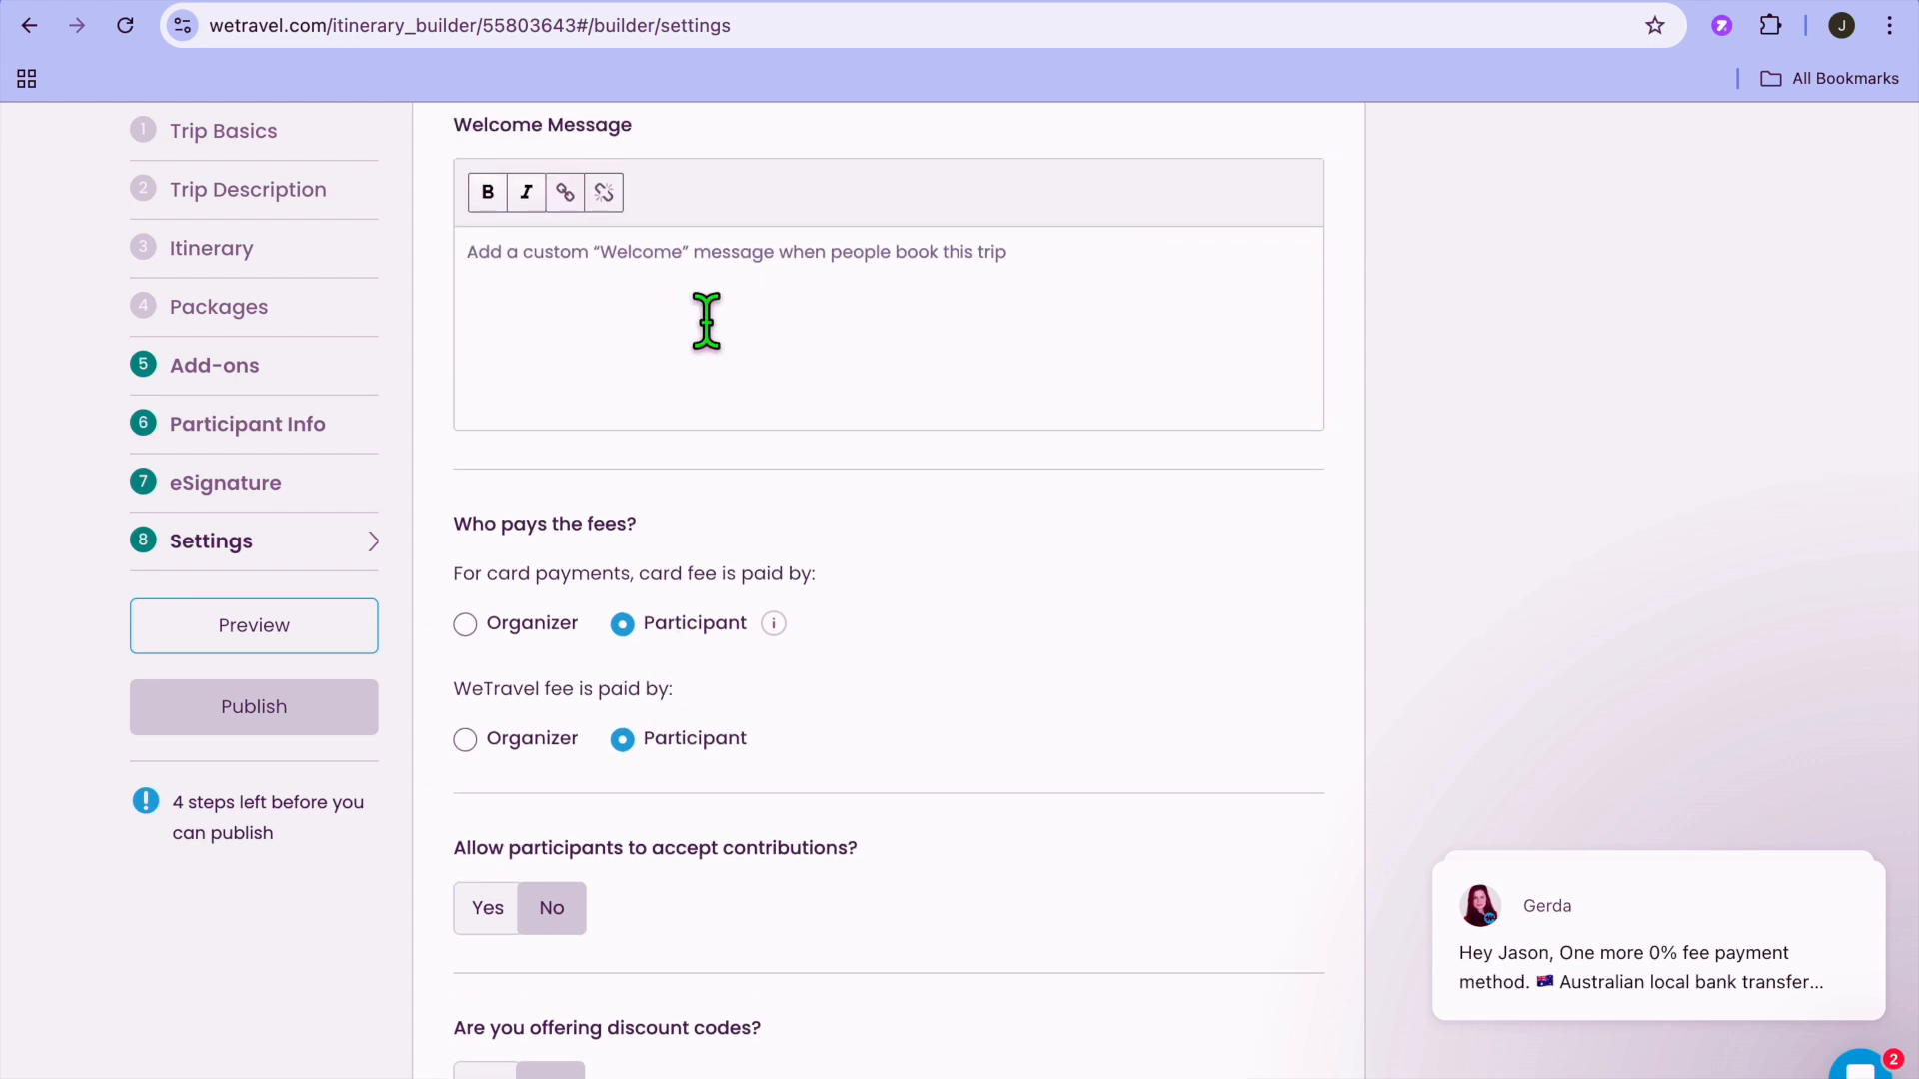
pyautogui.scroll(-5, 706, 320)
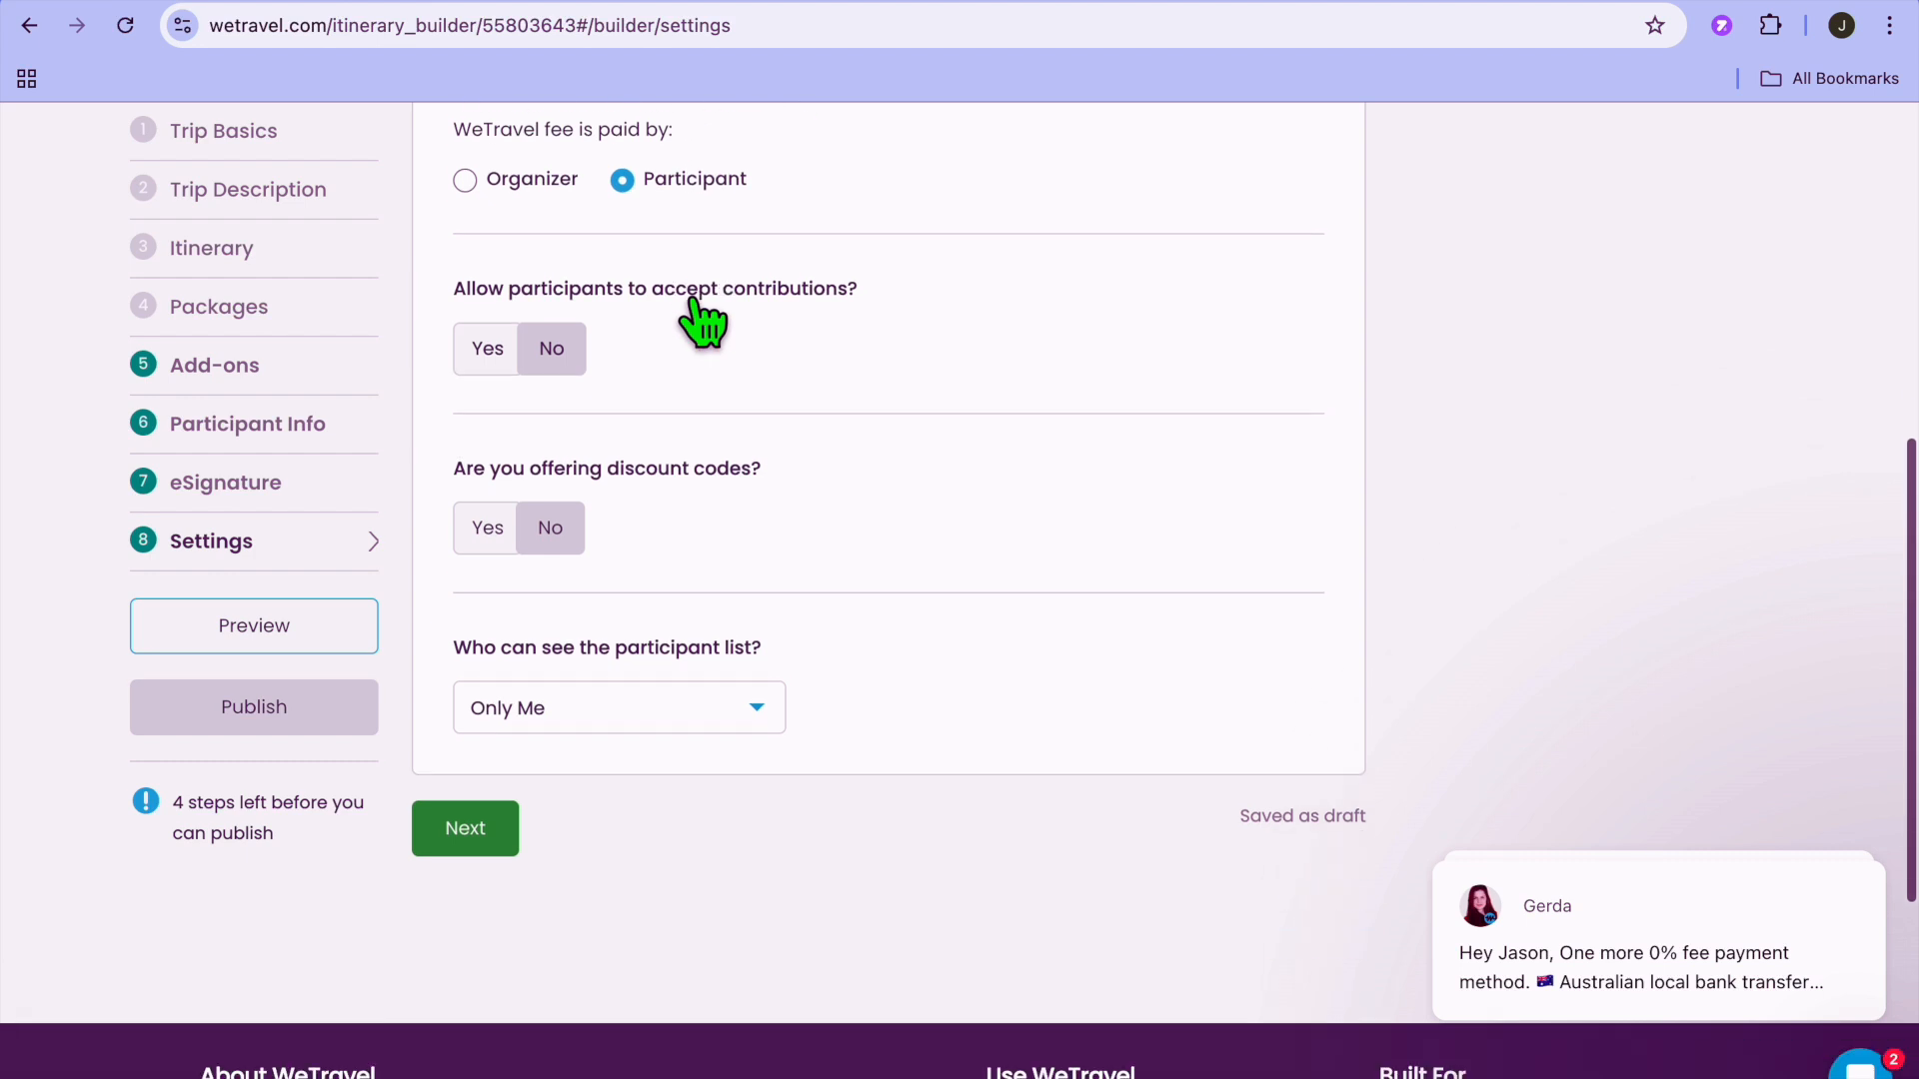
pyautogui.scroll(-1, 705, 322)
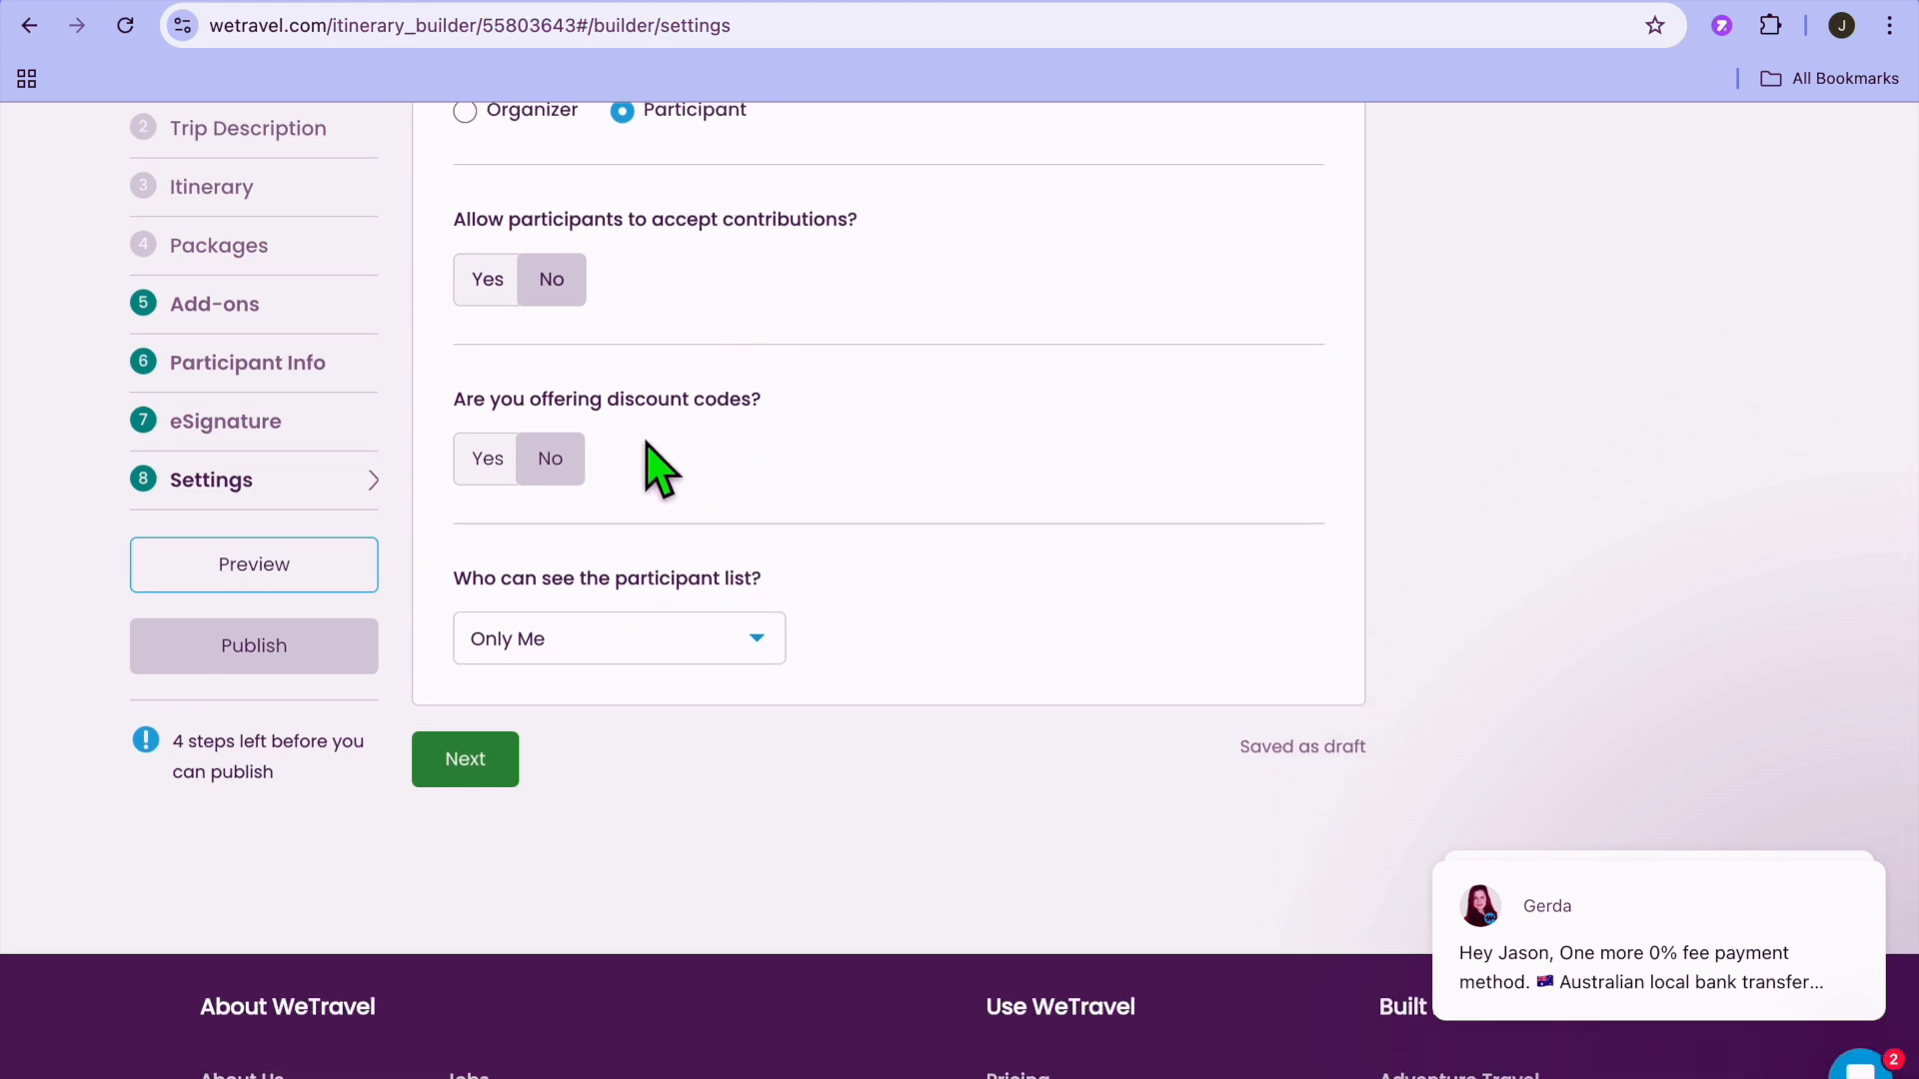
# Preview the trip's booking page and look over its content down to the organizer section.
pyautogui.click(266, 565)
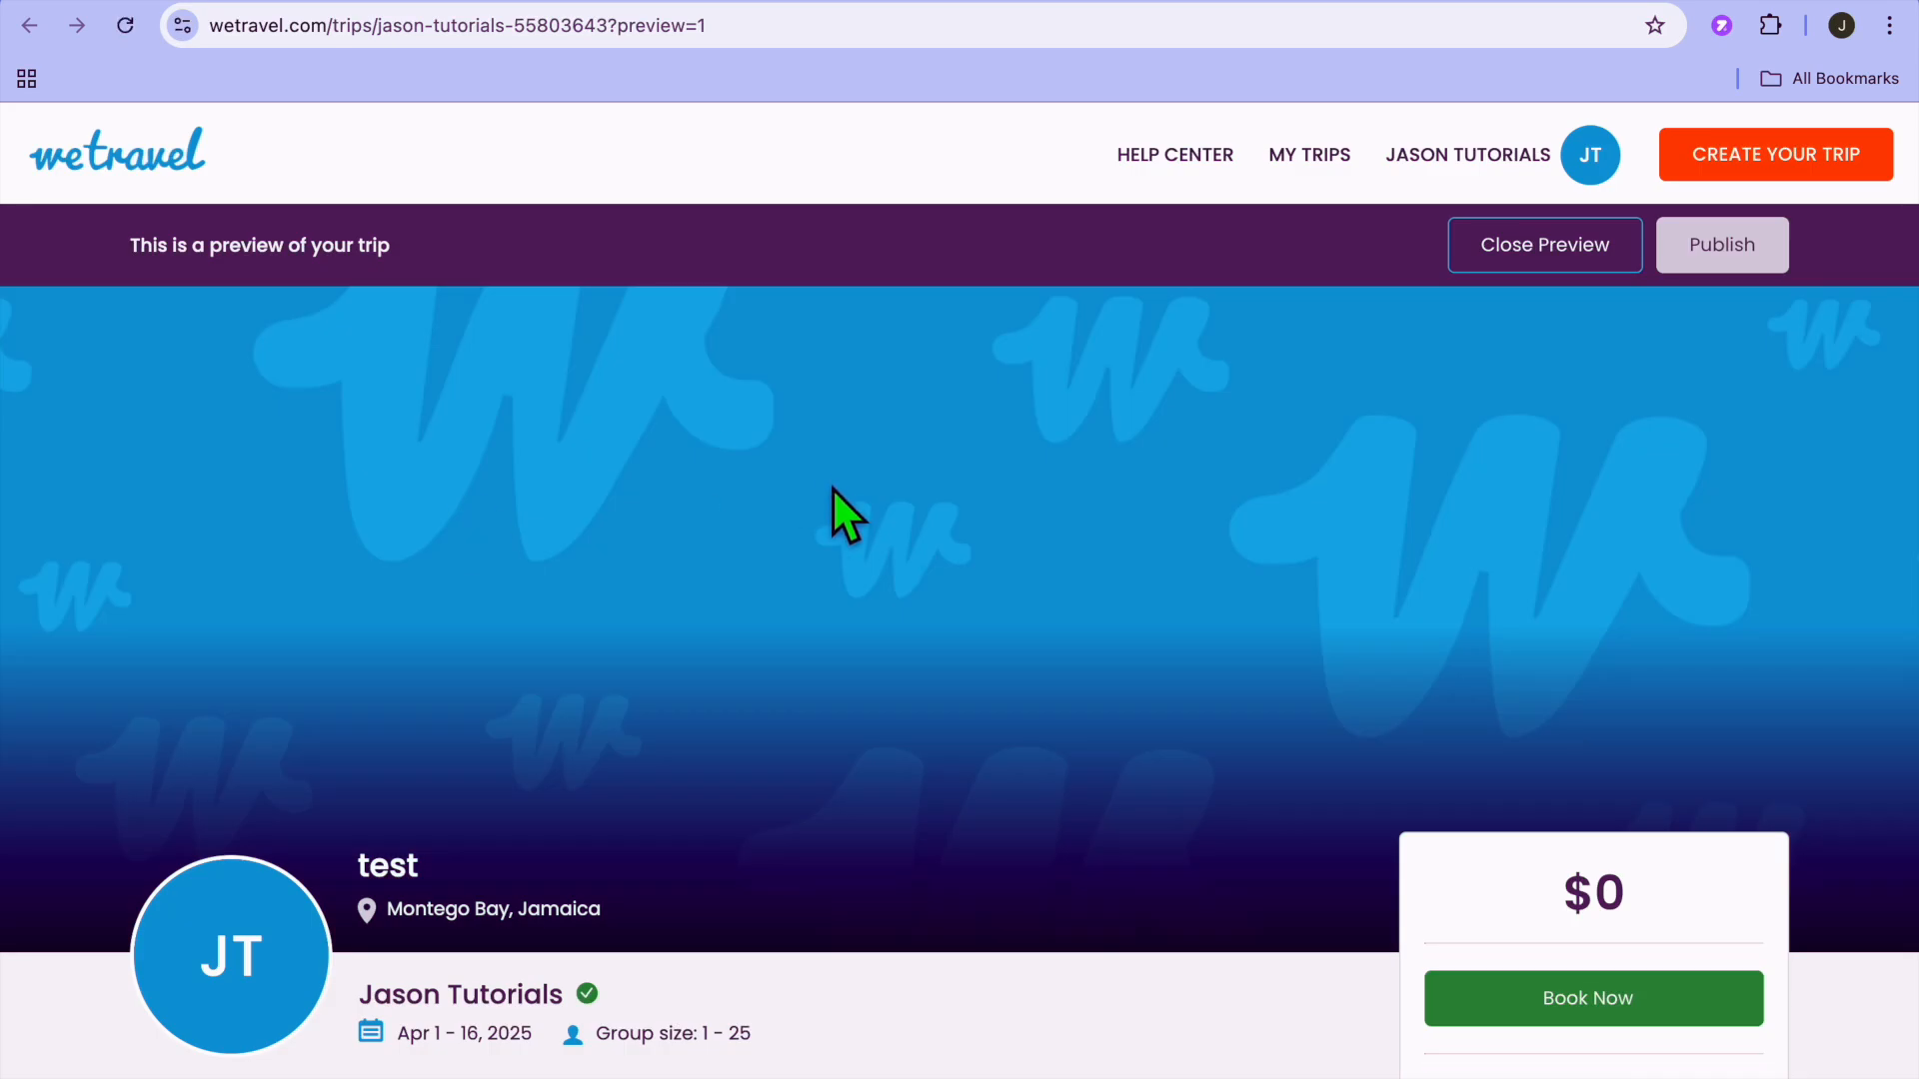
pyautogui.scroll(-10, 831, 488)
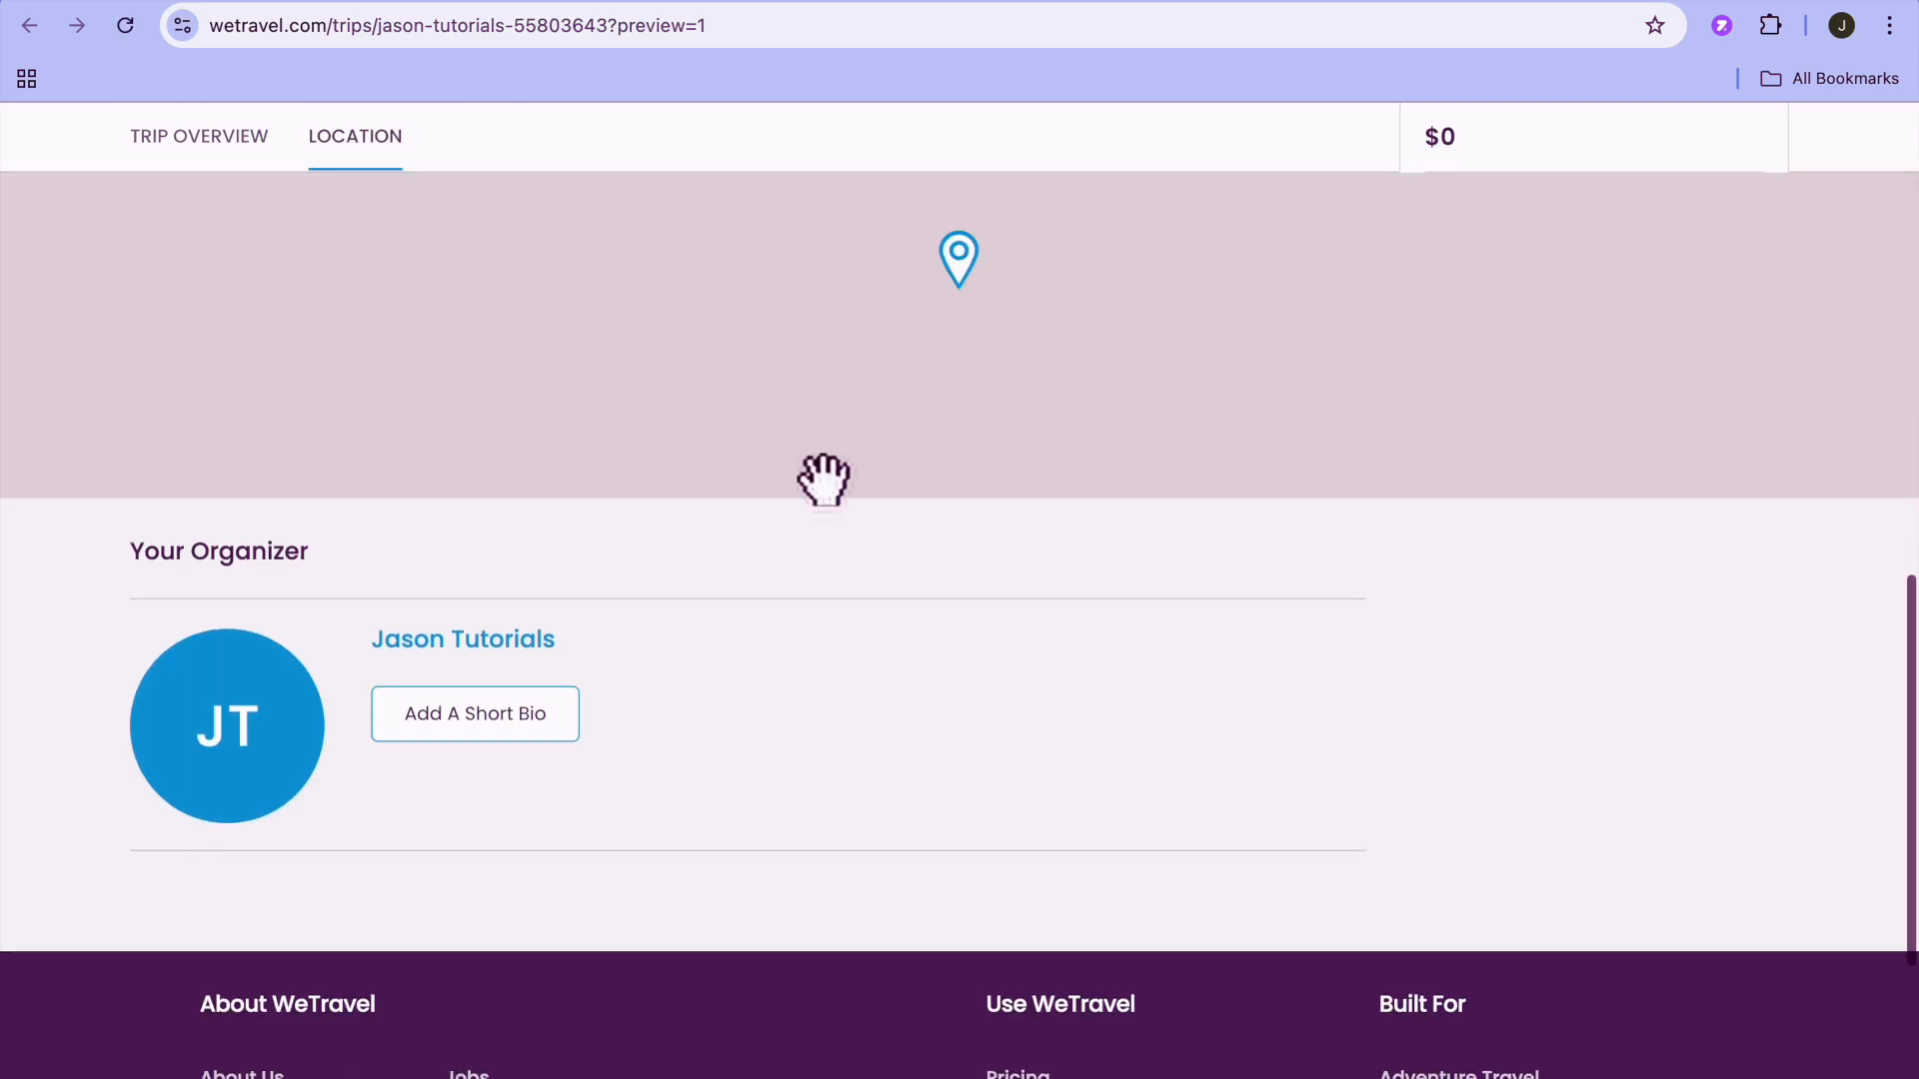
pyautogui.scroll(-5, 825, 488)
pyautogui.scroll(20, 826, 488)
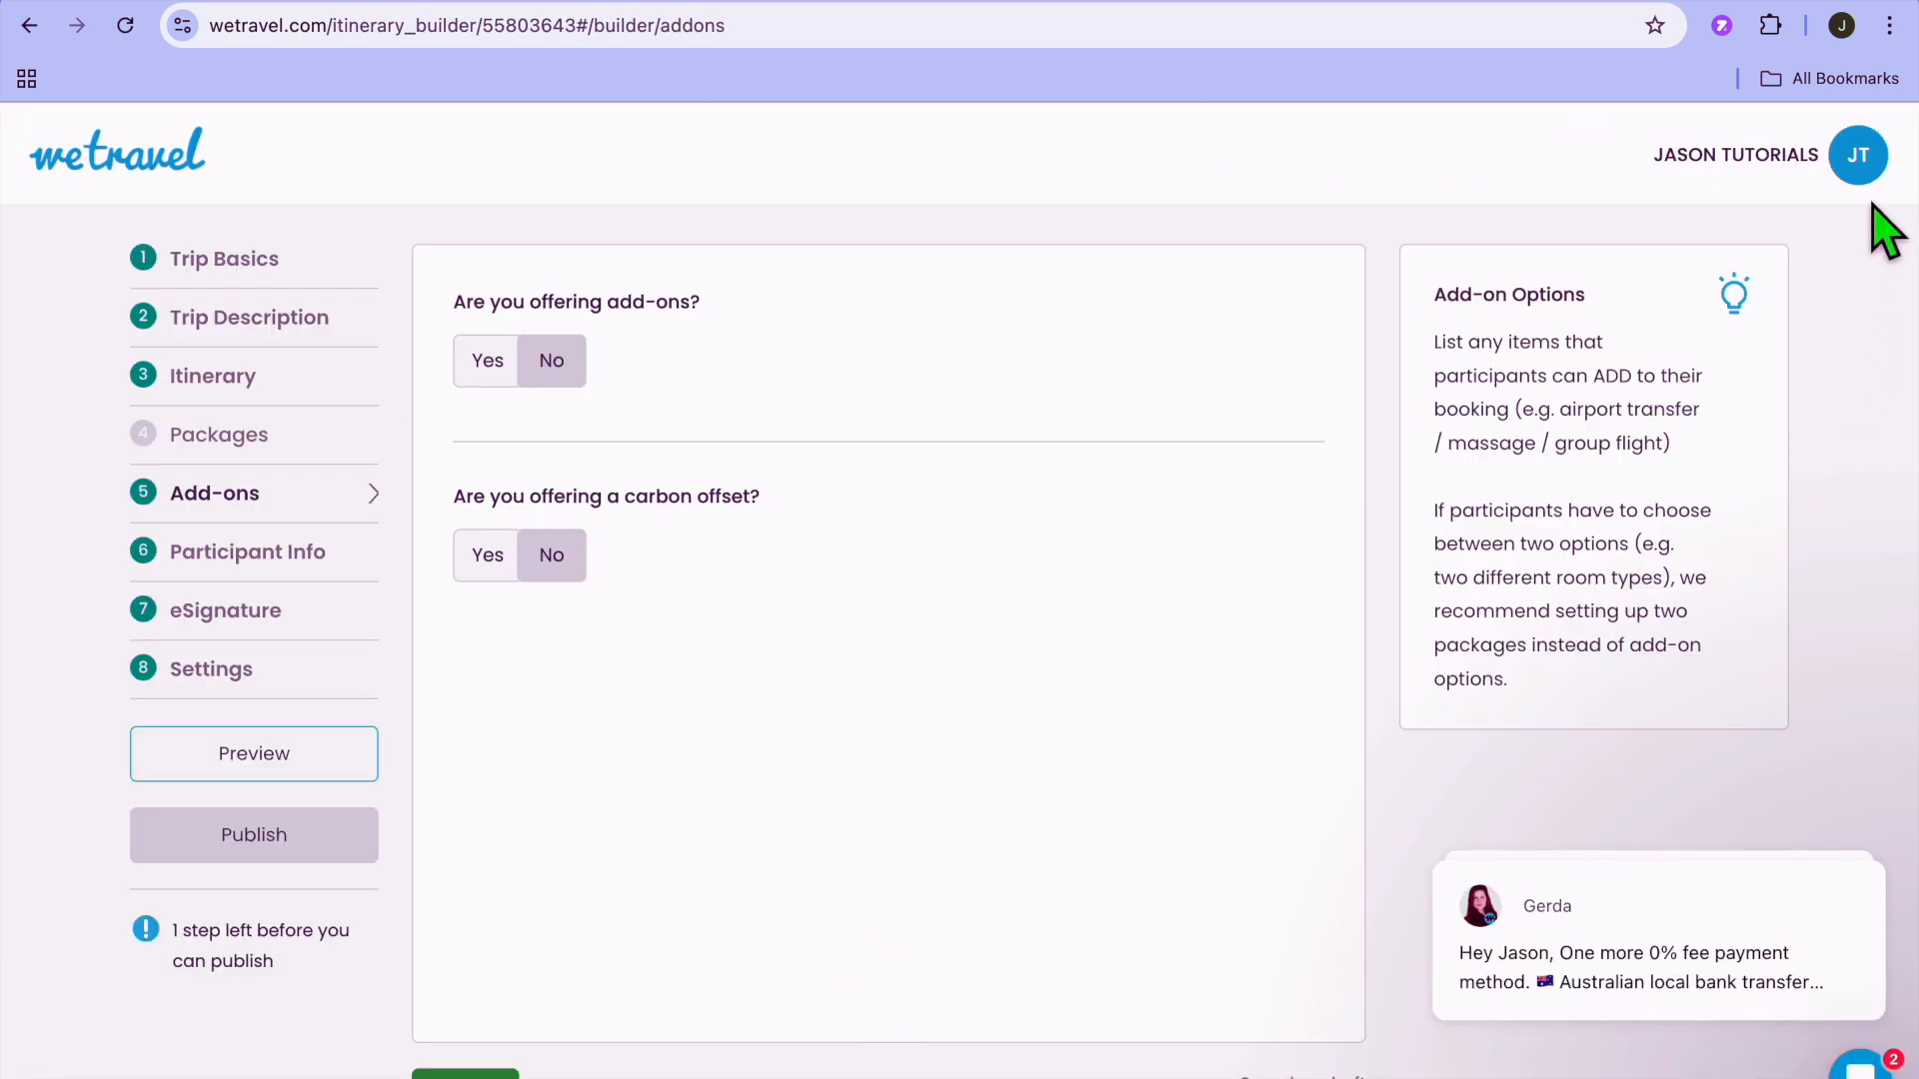
# Leave the trip builder for the account's Payments area and review the currency balances, recent payments and recent transfers.
pyautogui.click(1849, 180)
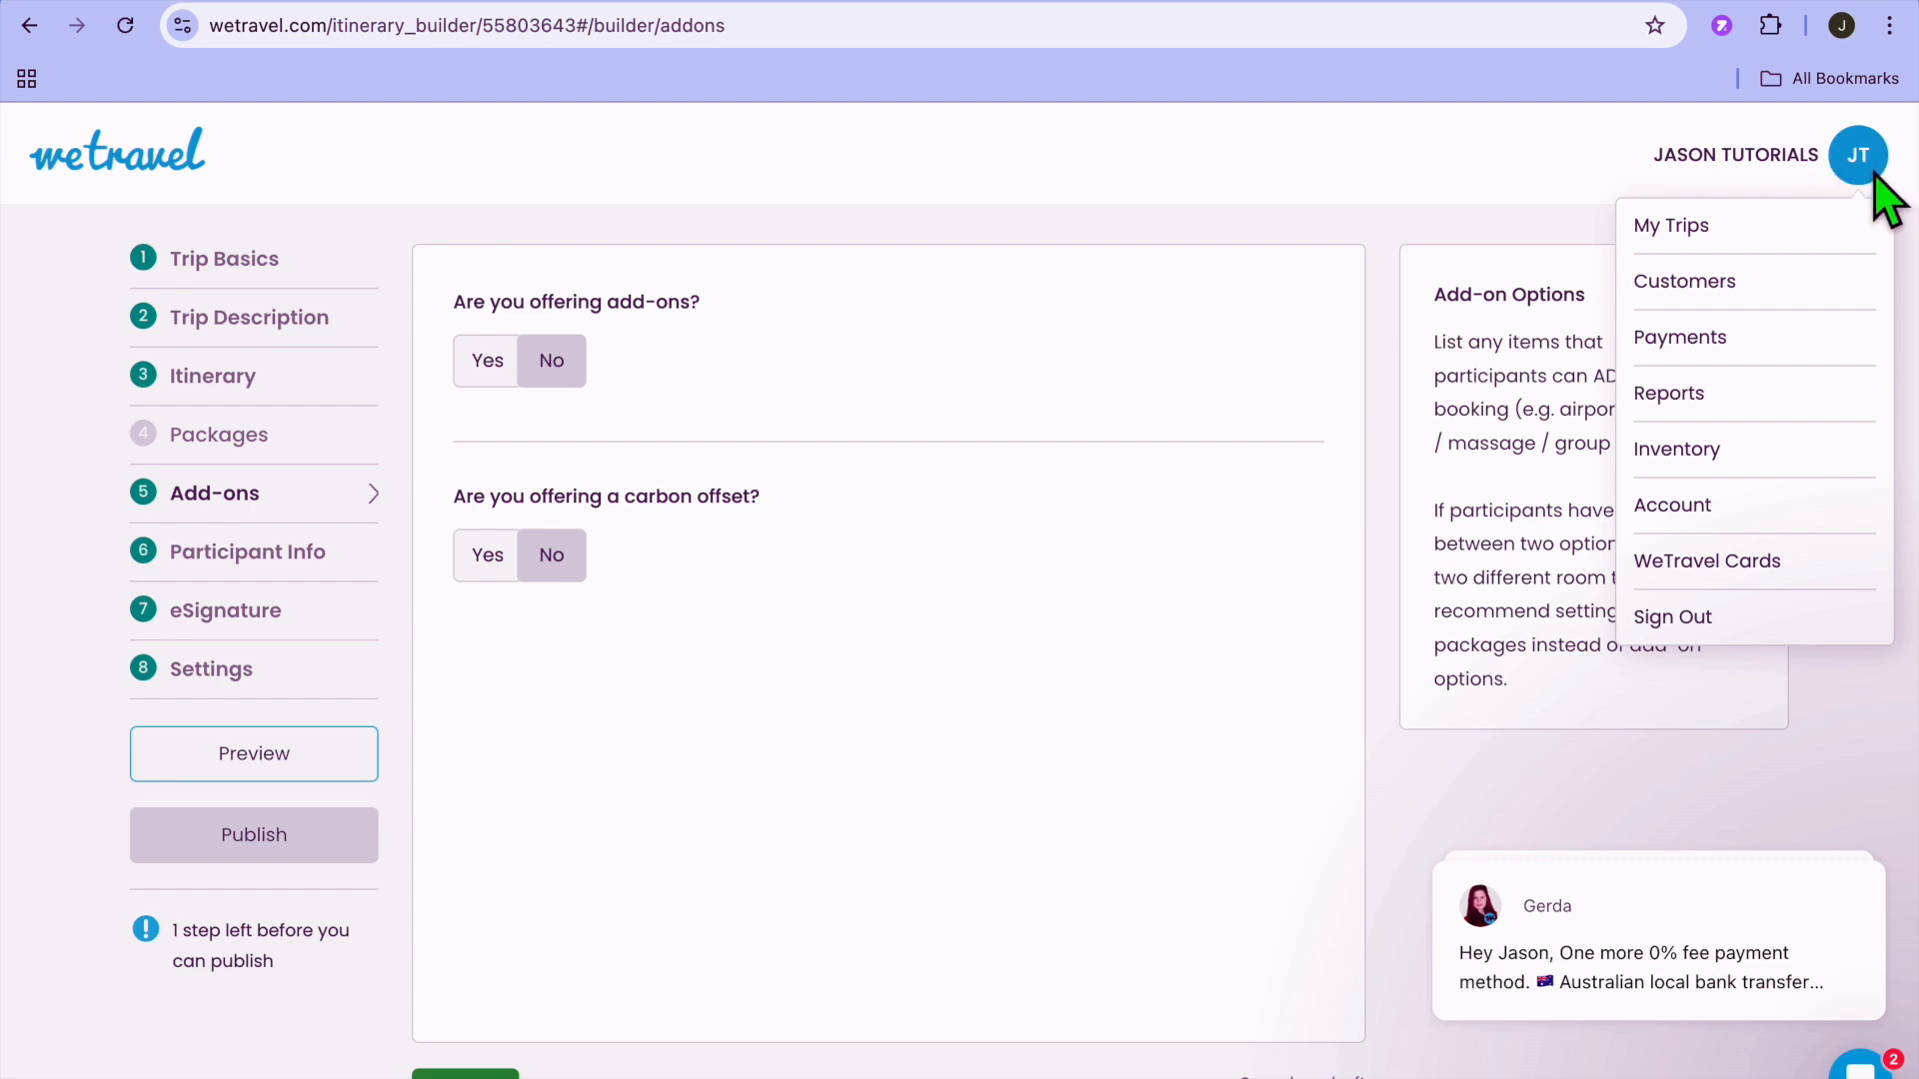
pyautogui.click(1877, 194)
pyautogui.click(1856, 172)
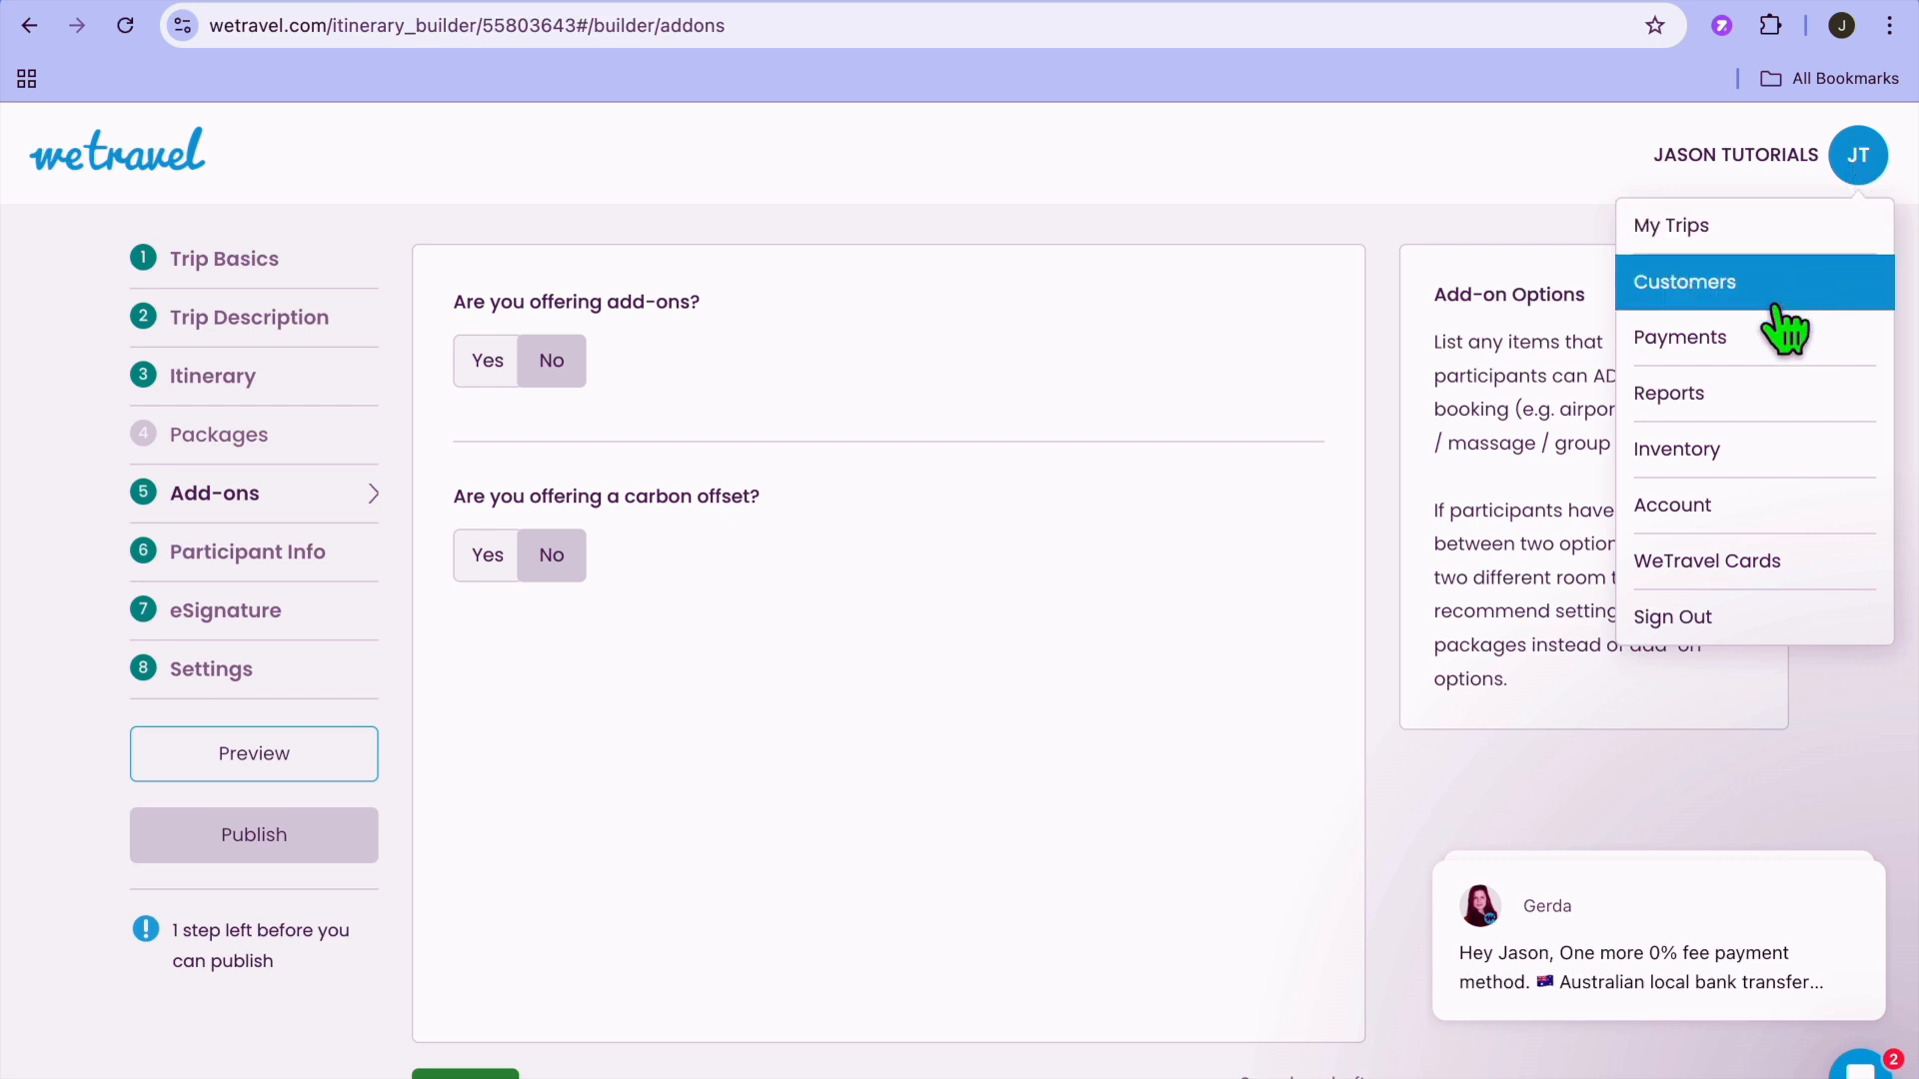
pyautogui.click(1747, 344)
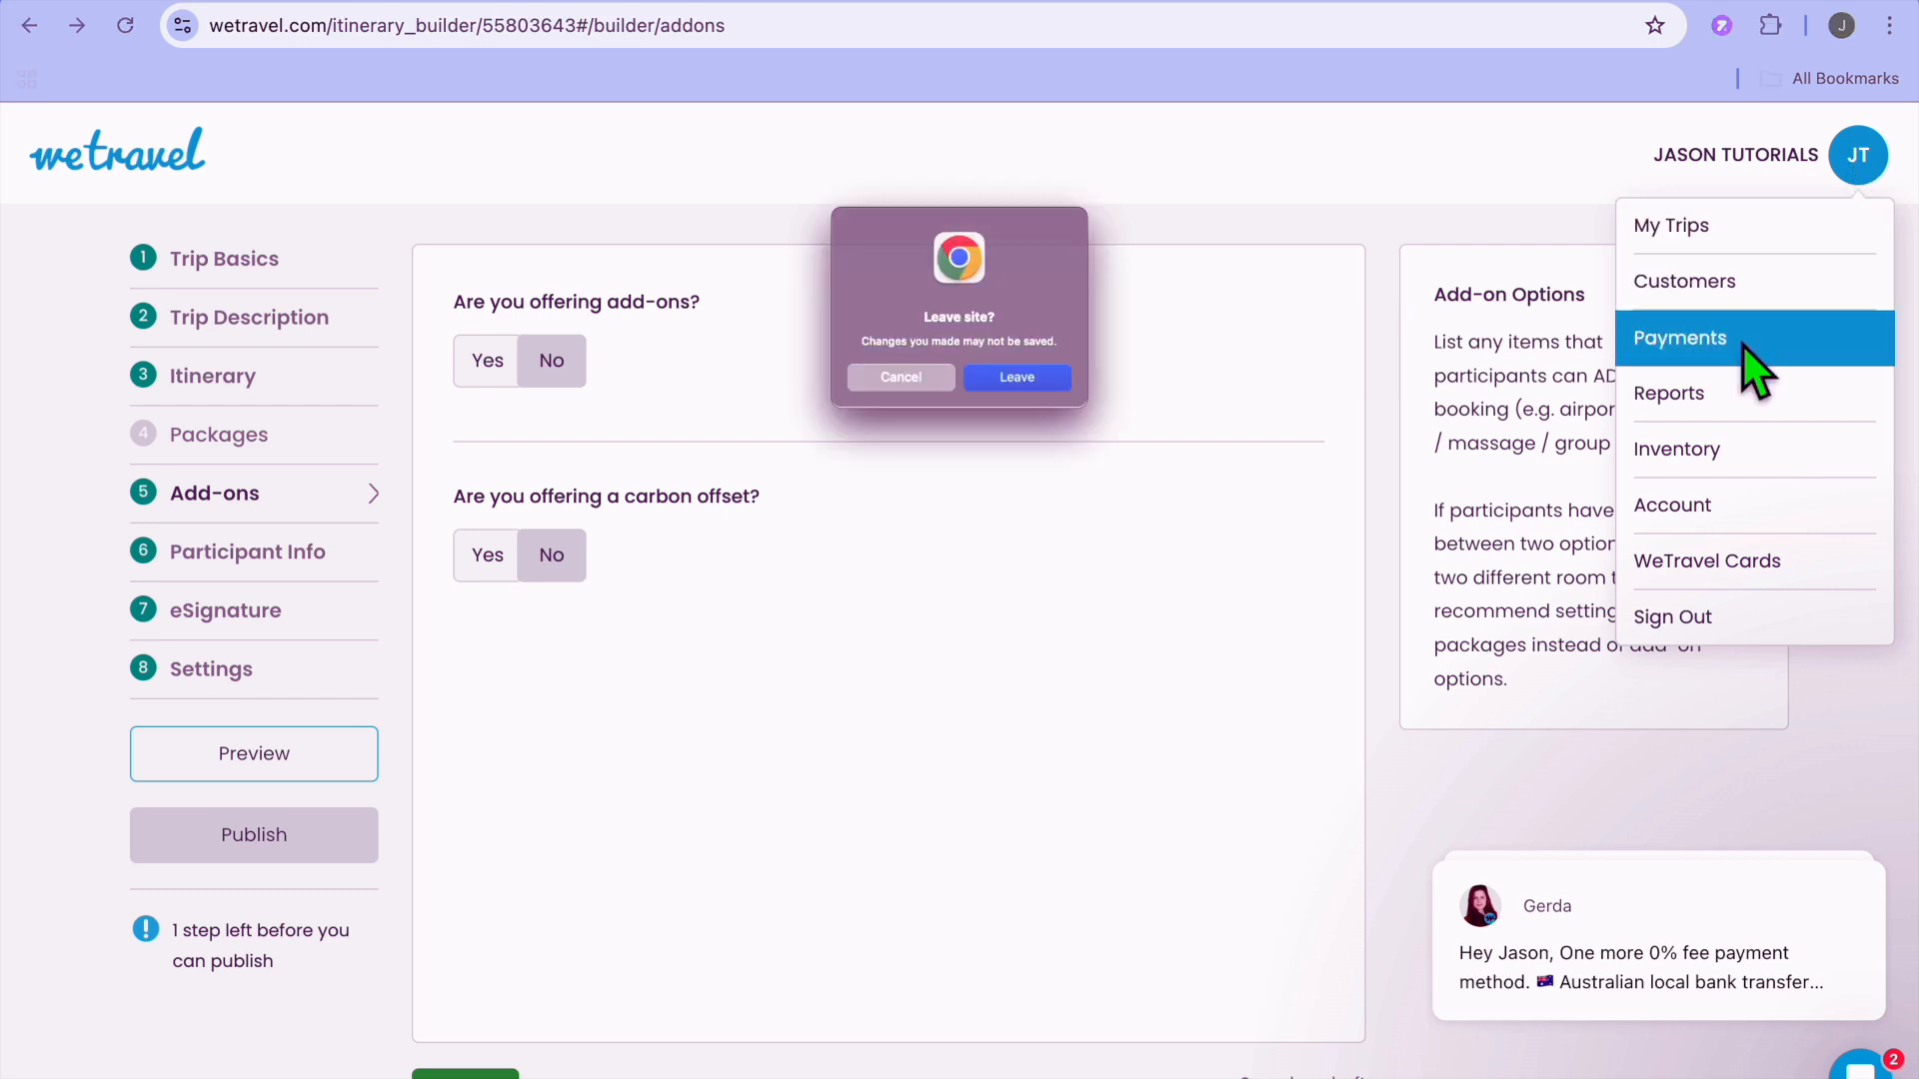
pyautogui.click(1077, 402)
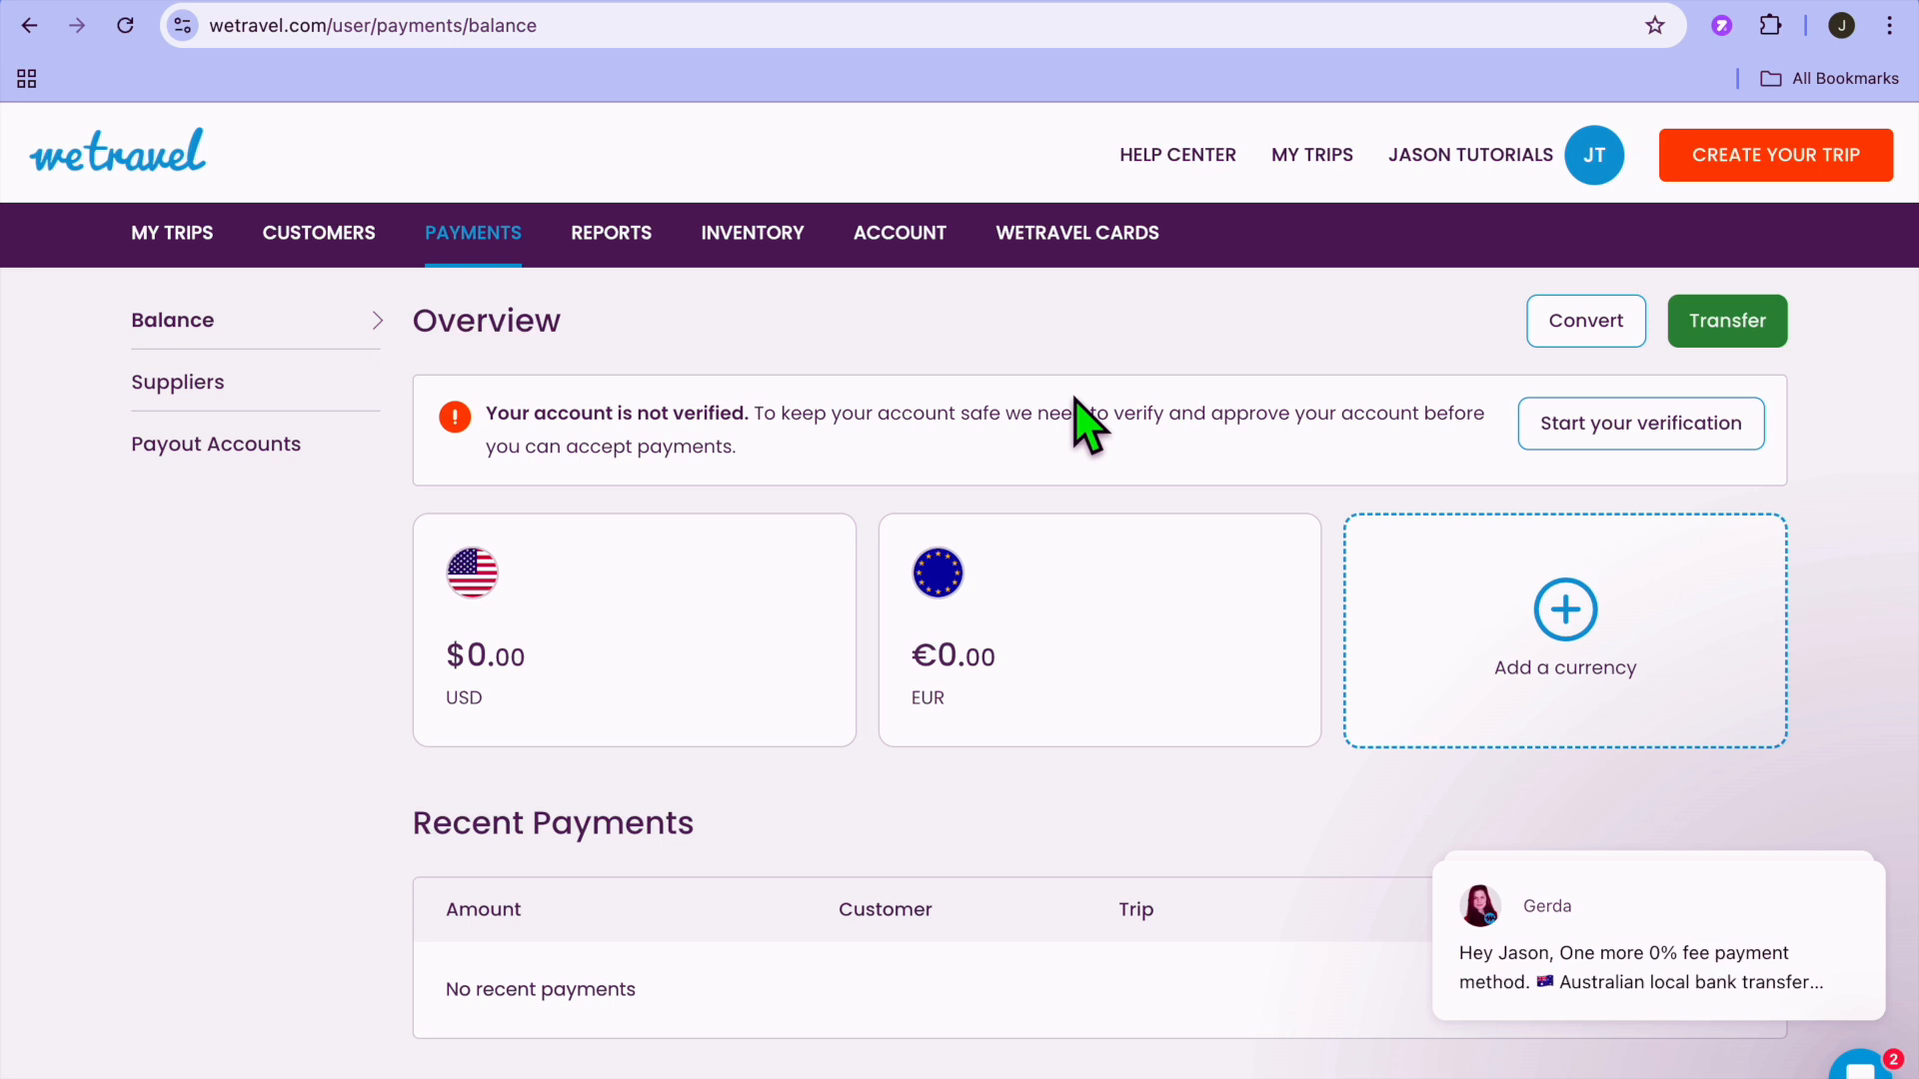
pyautogui.scroll(-4, 1075, 399)
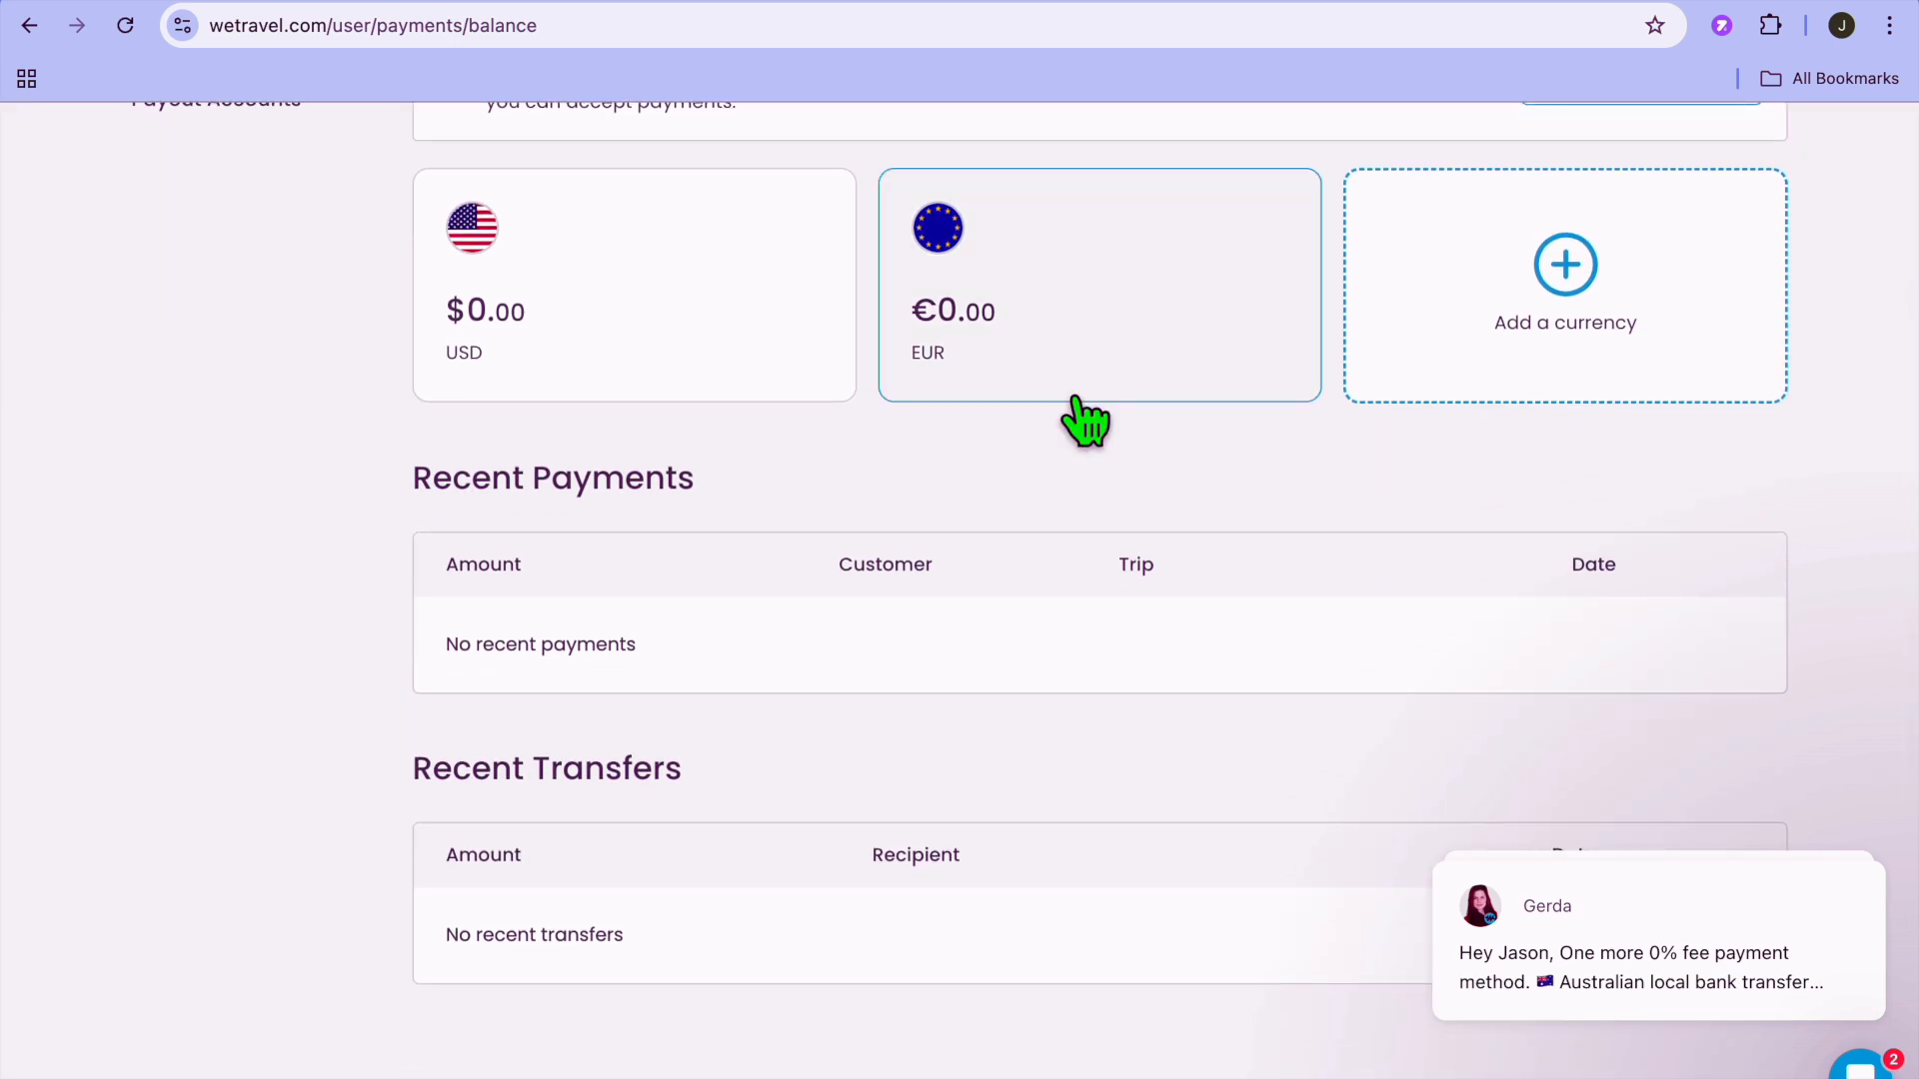
# Examine the USD account's available, pending and collected amounts, and return to the balance overview.
pyautogui.click(639, 295)
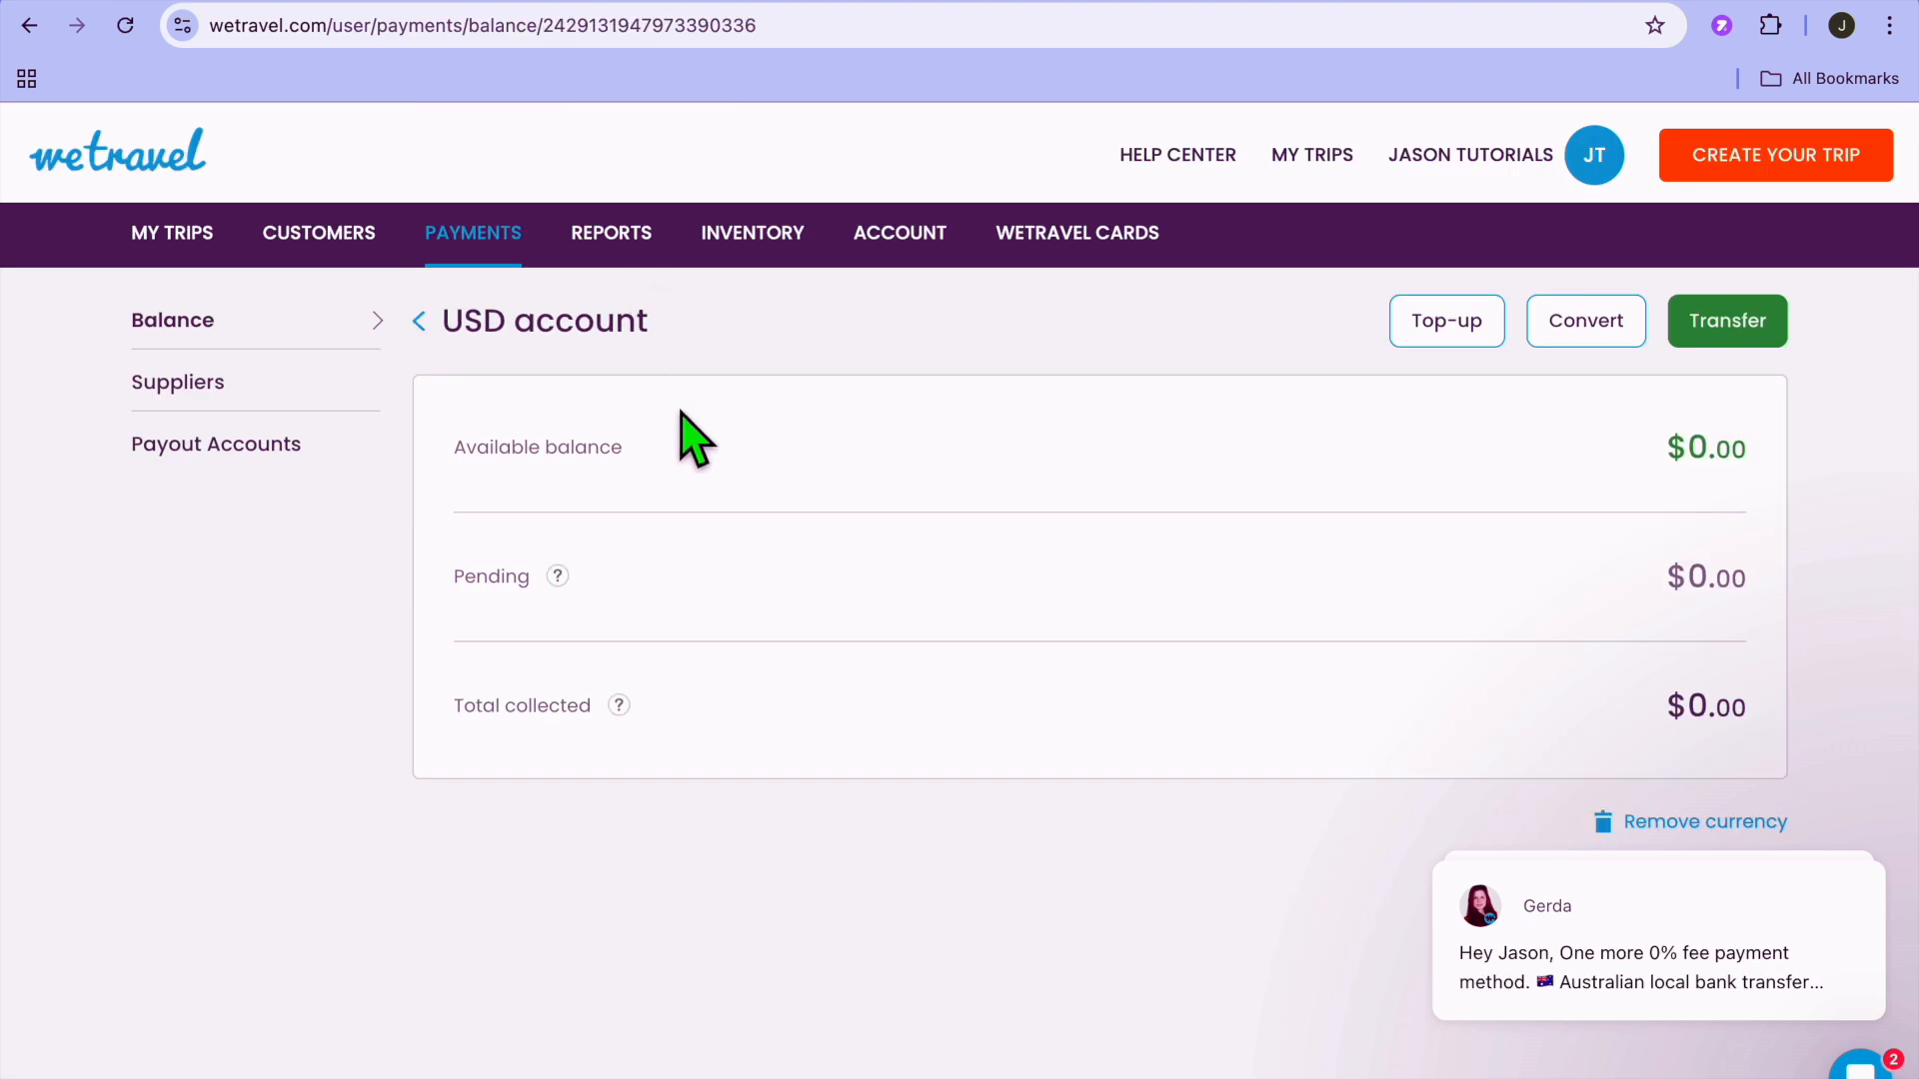
pyautogui.scroll(-2, 844, 561)
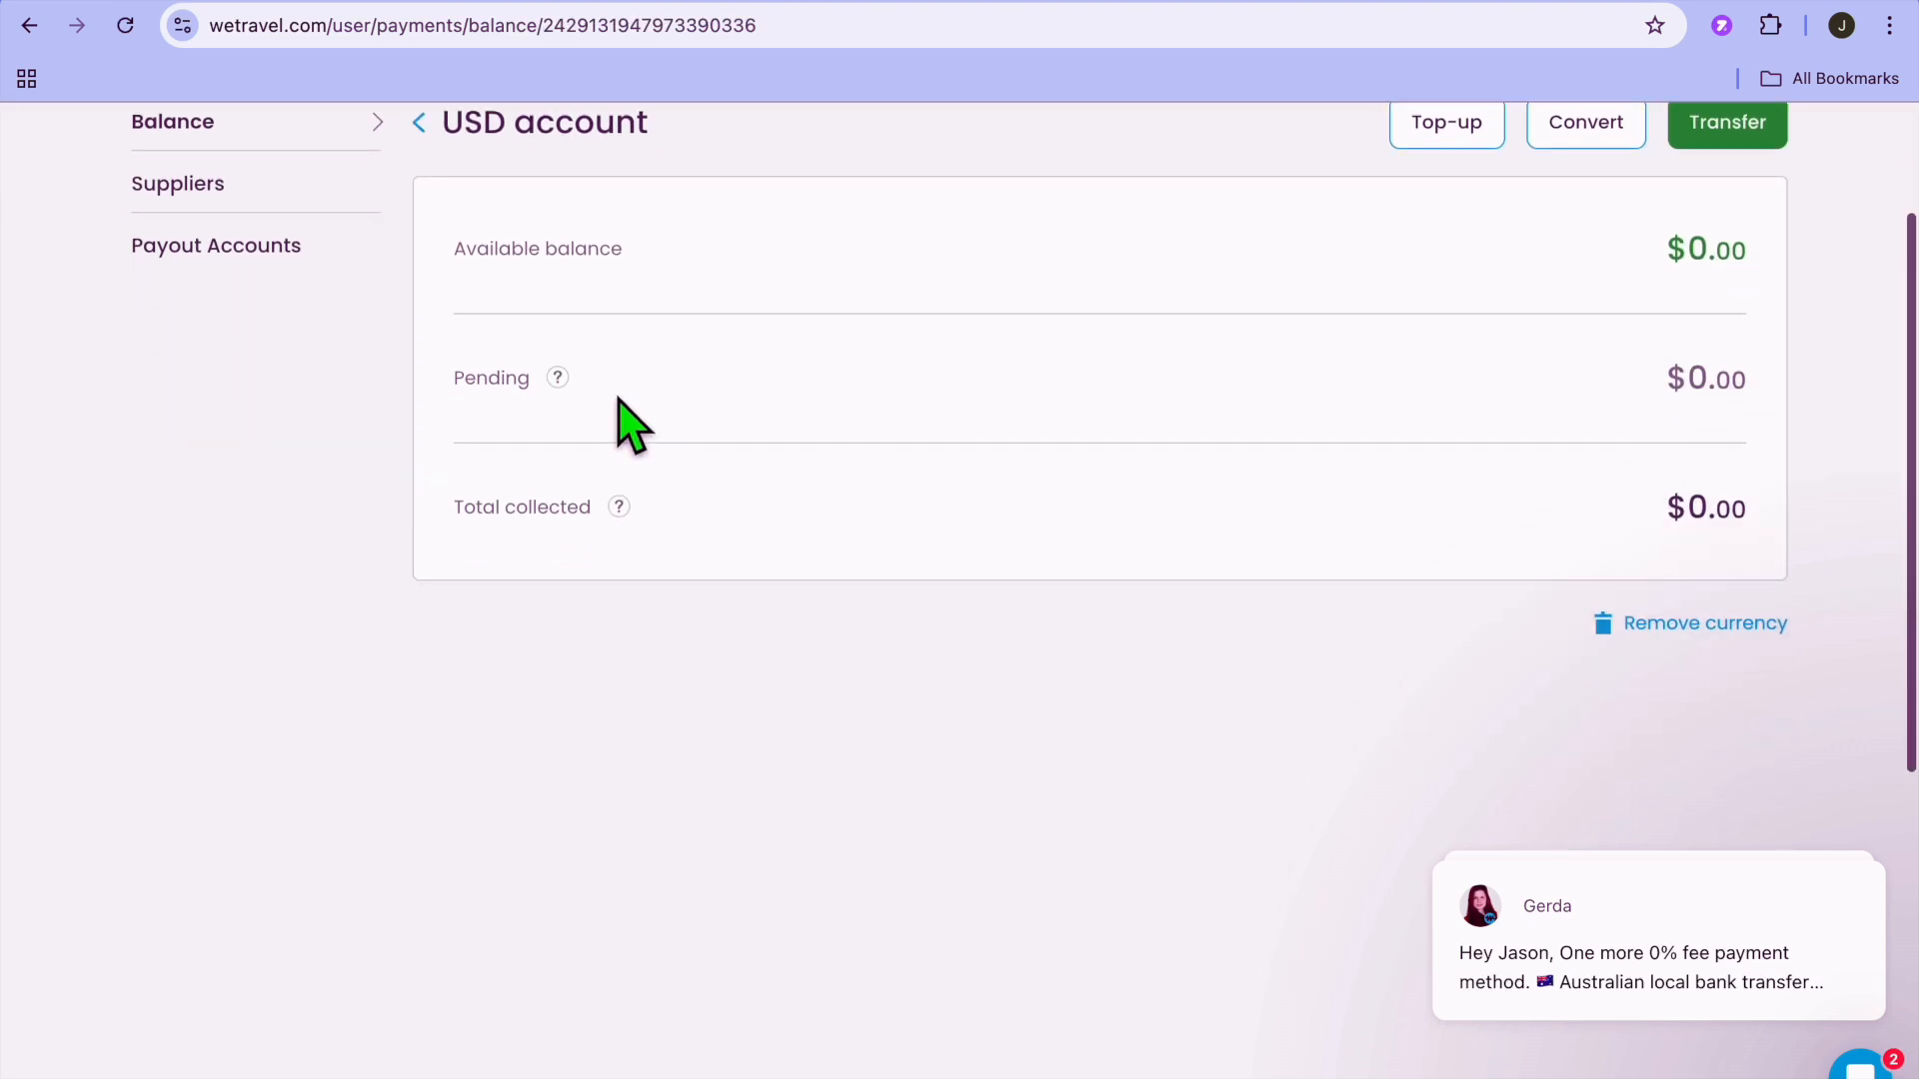
pyautogui.scroll(2, 500, 232)
pyautogui.click(419, 287)
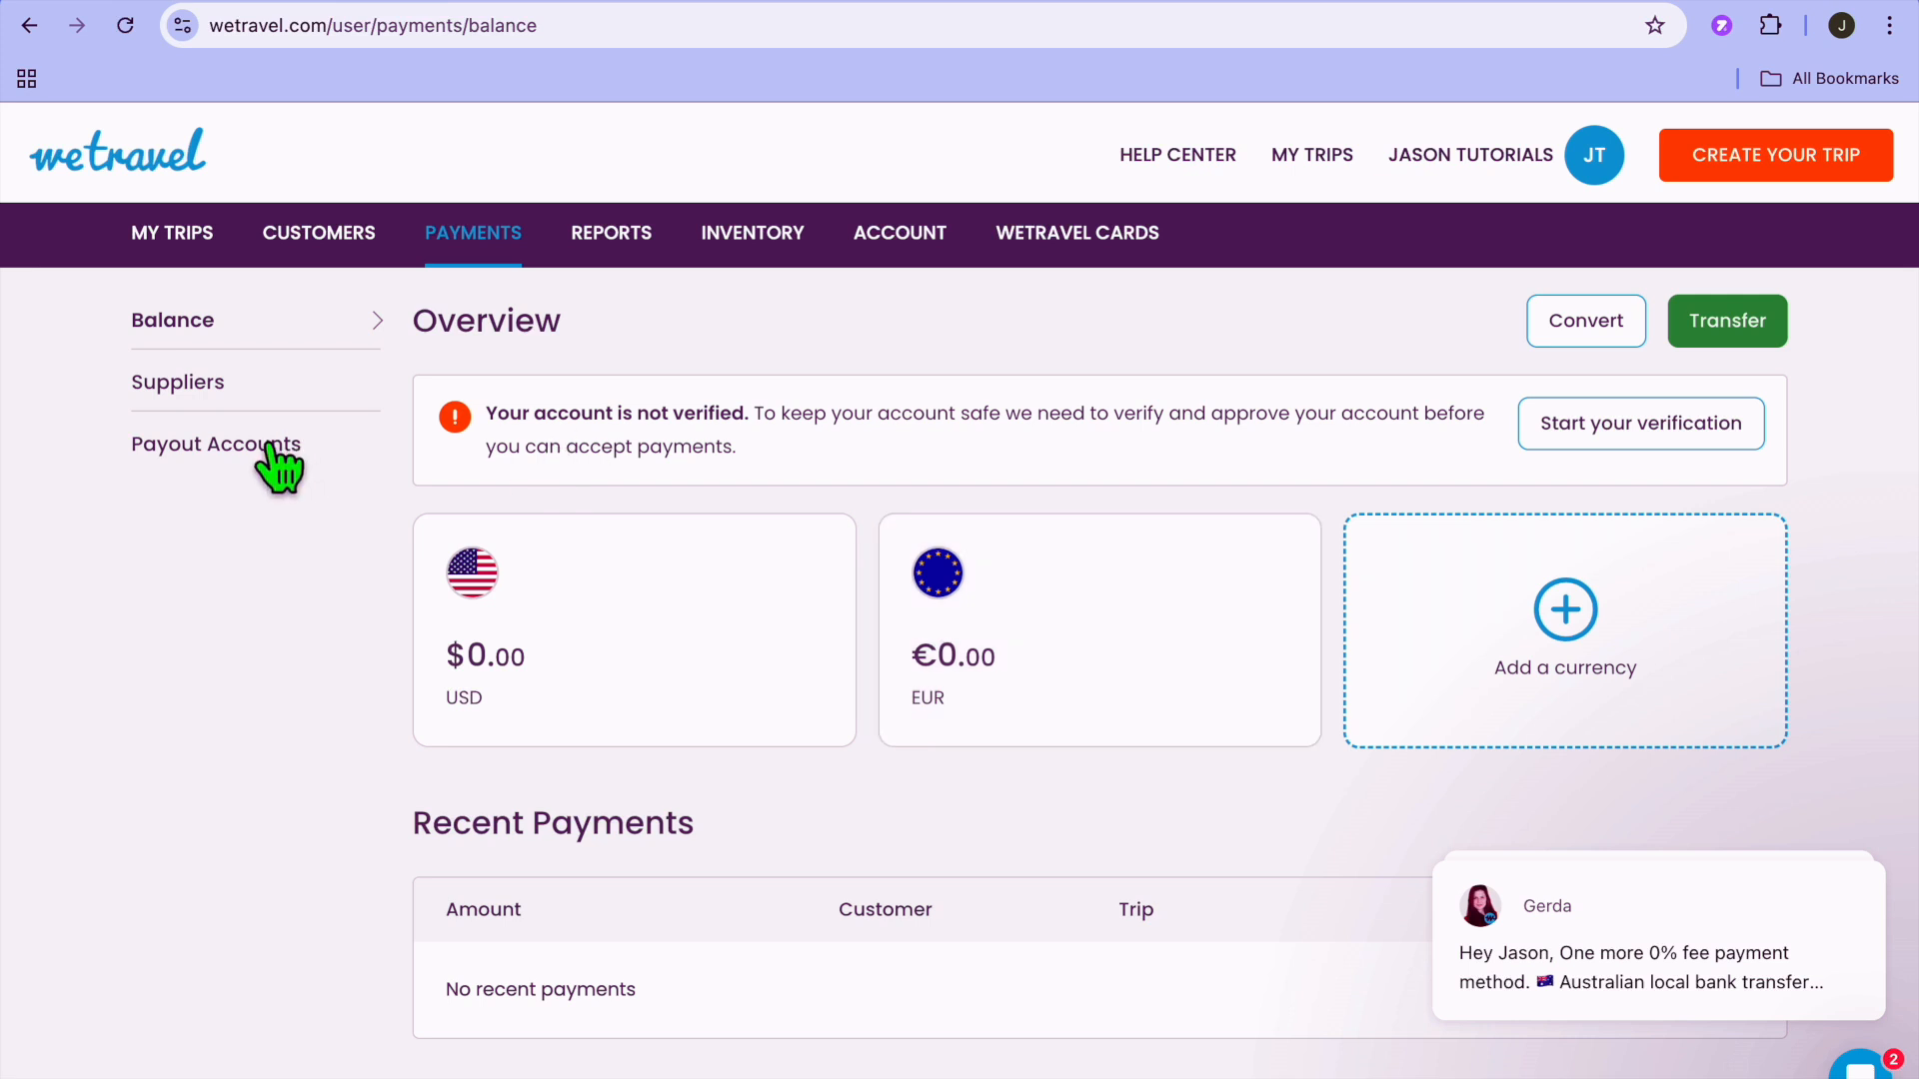
# Open Payout Accounts and review the options for adding local payout and wire transfer accounts.
pyautogui.click(272, 457)
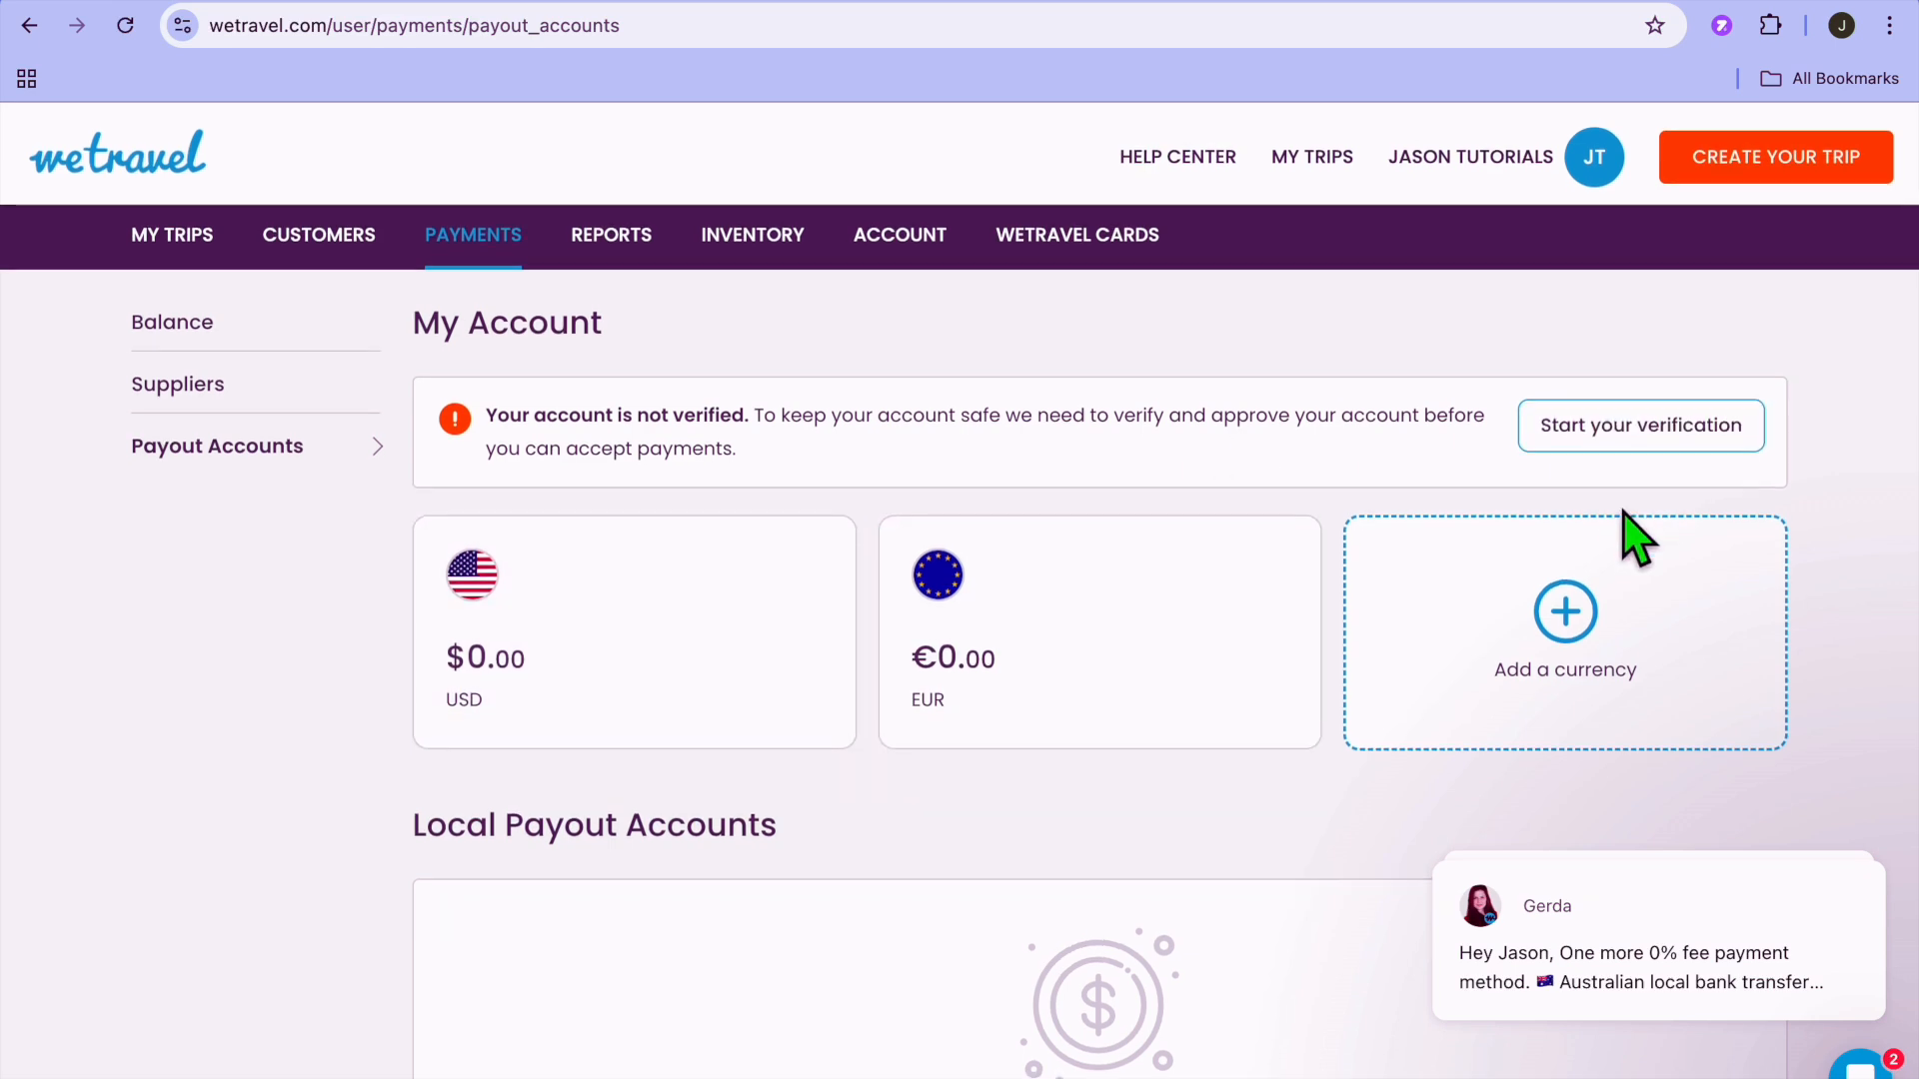
pyautogui.scroll(-10, 1631, 539)
pyautogui.scroll(2, 1631, 540)
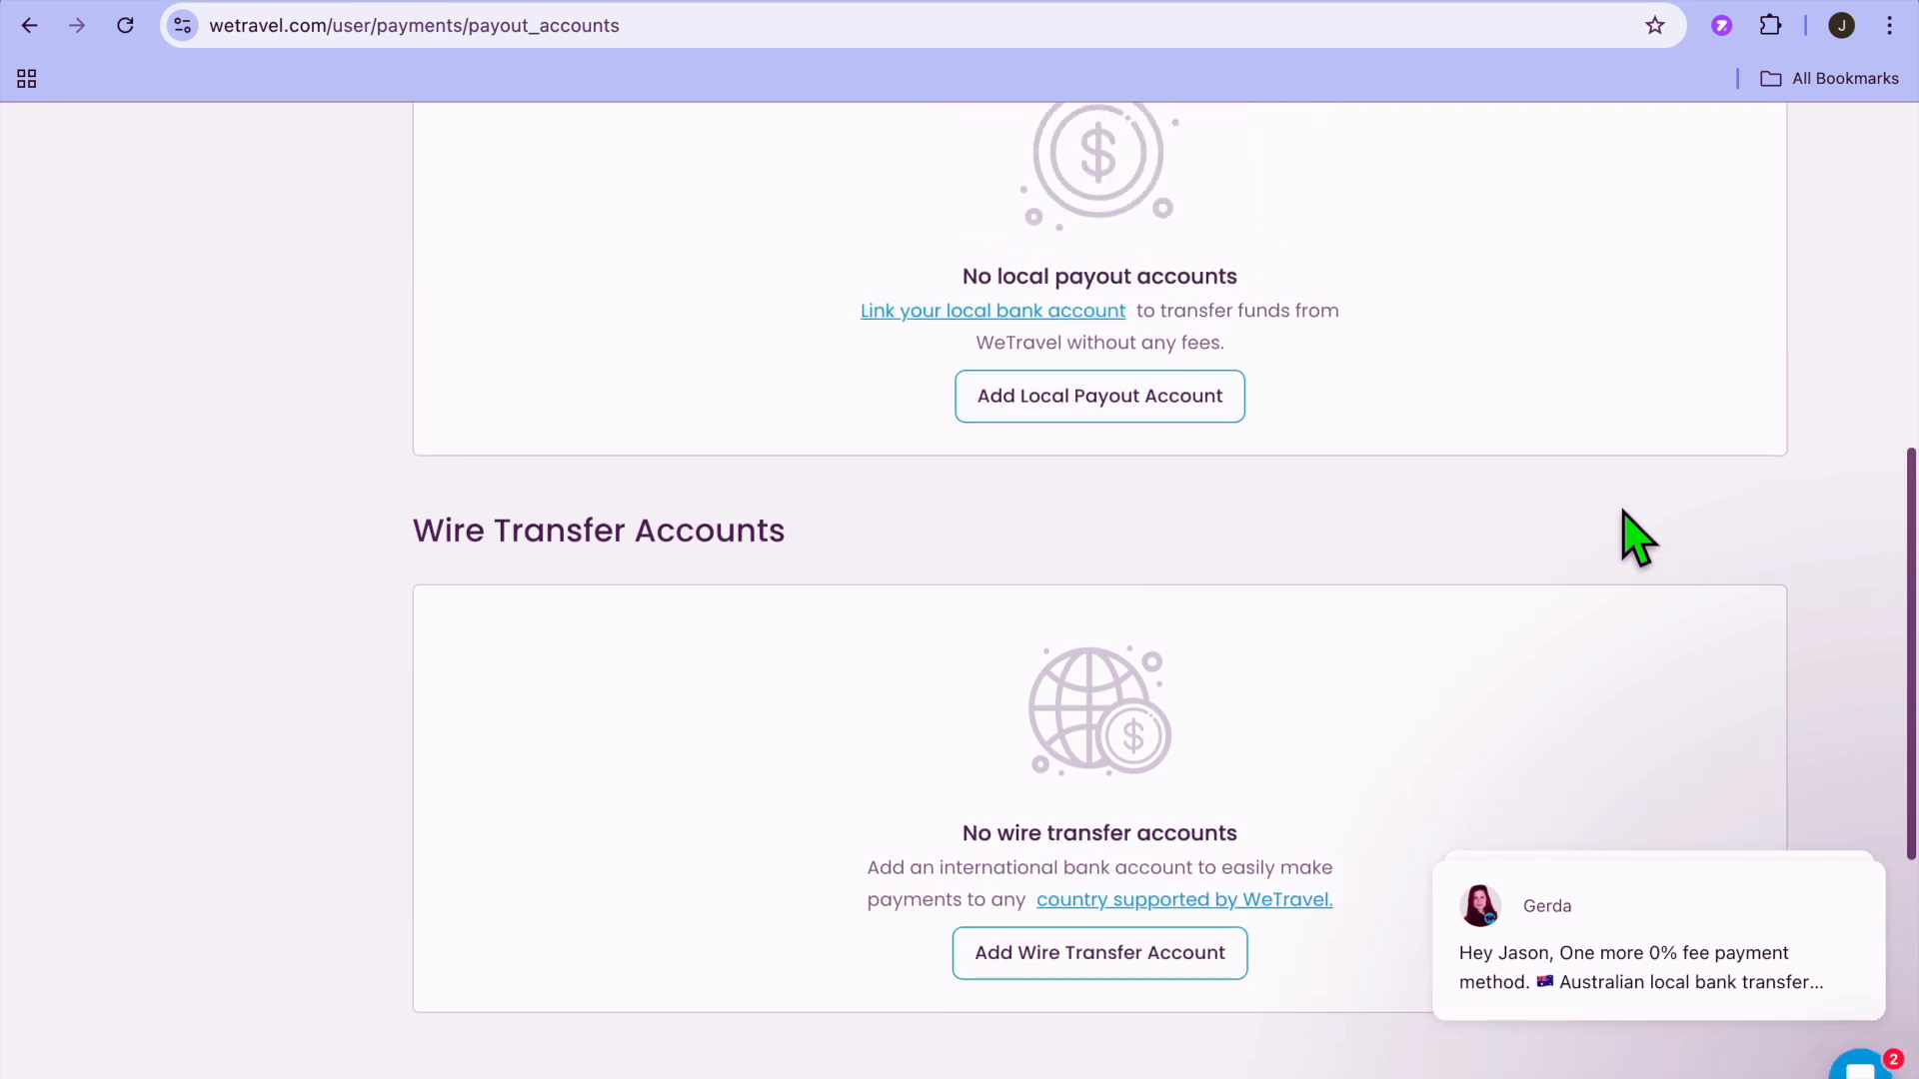
pyautogui.scroll(-2, 1624, 537)
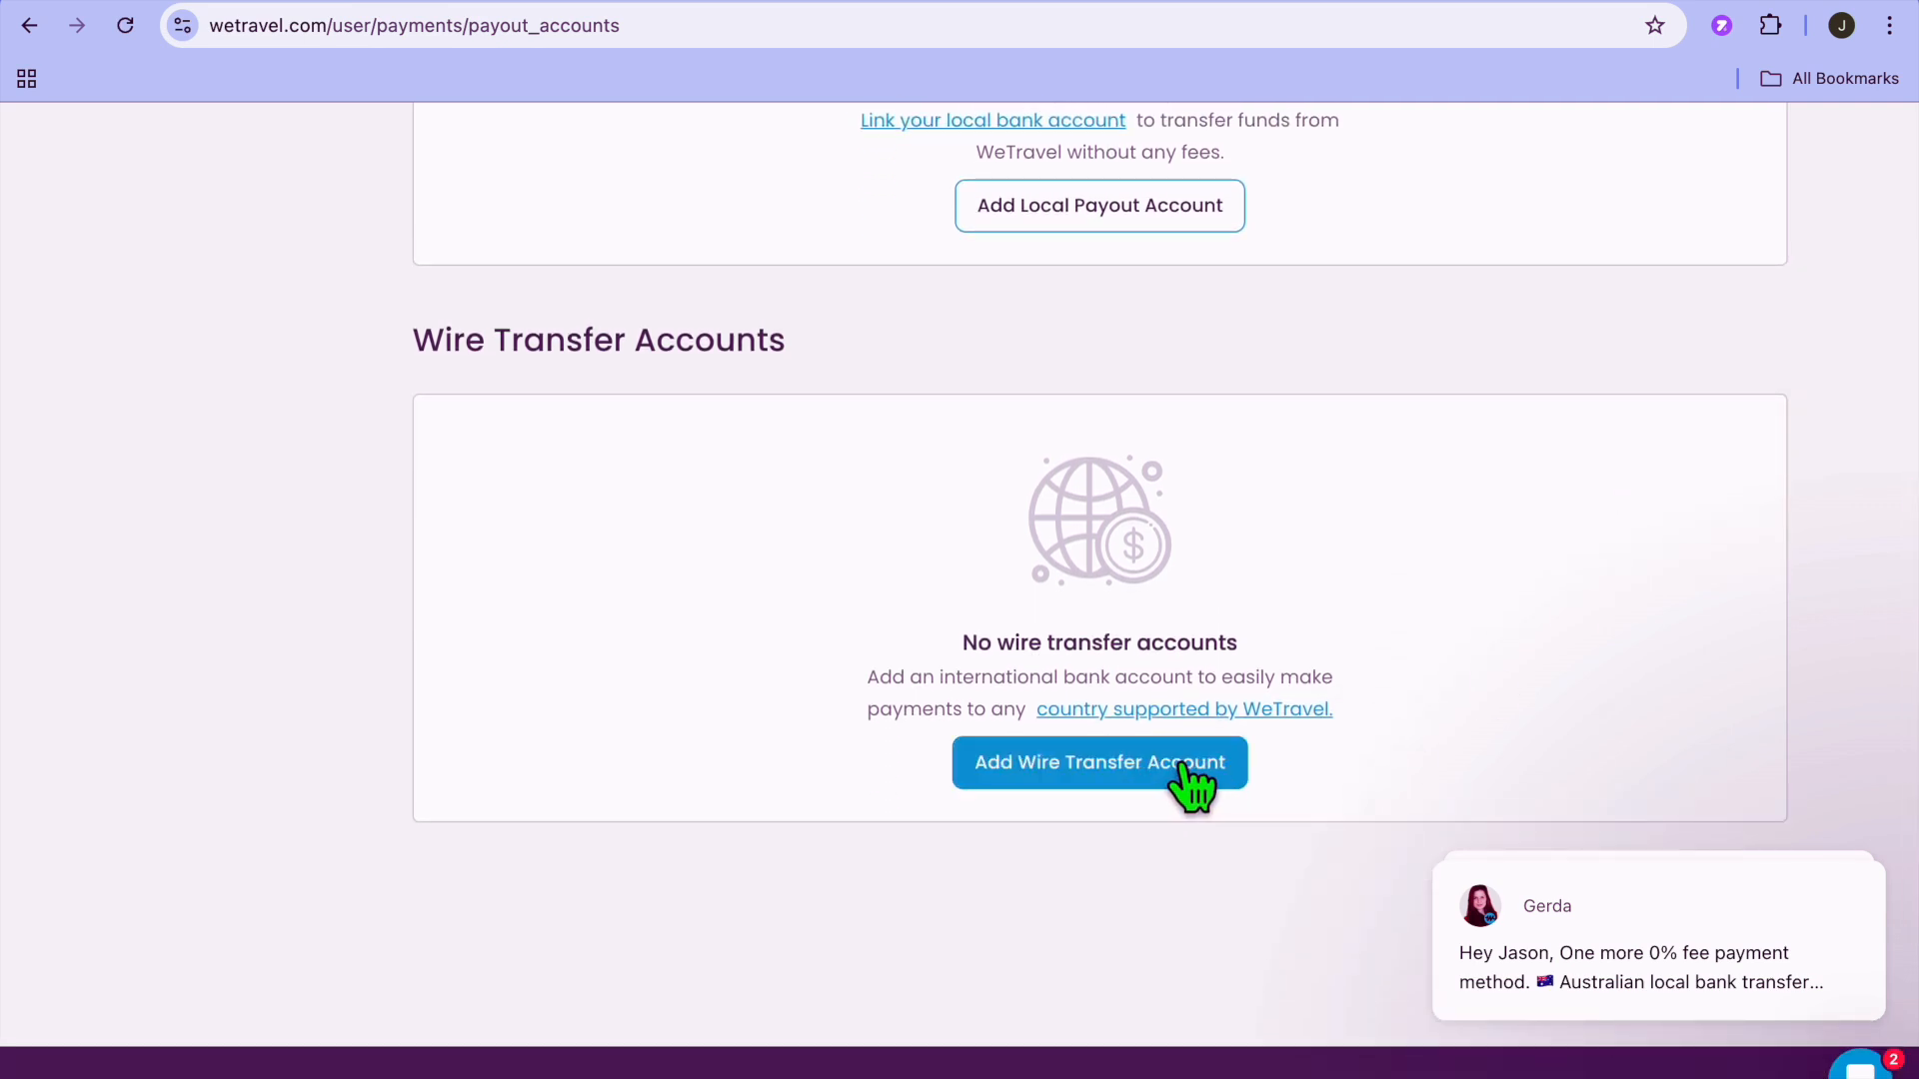
pyautogui.scroll(4, 1186, 788)
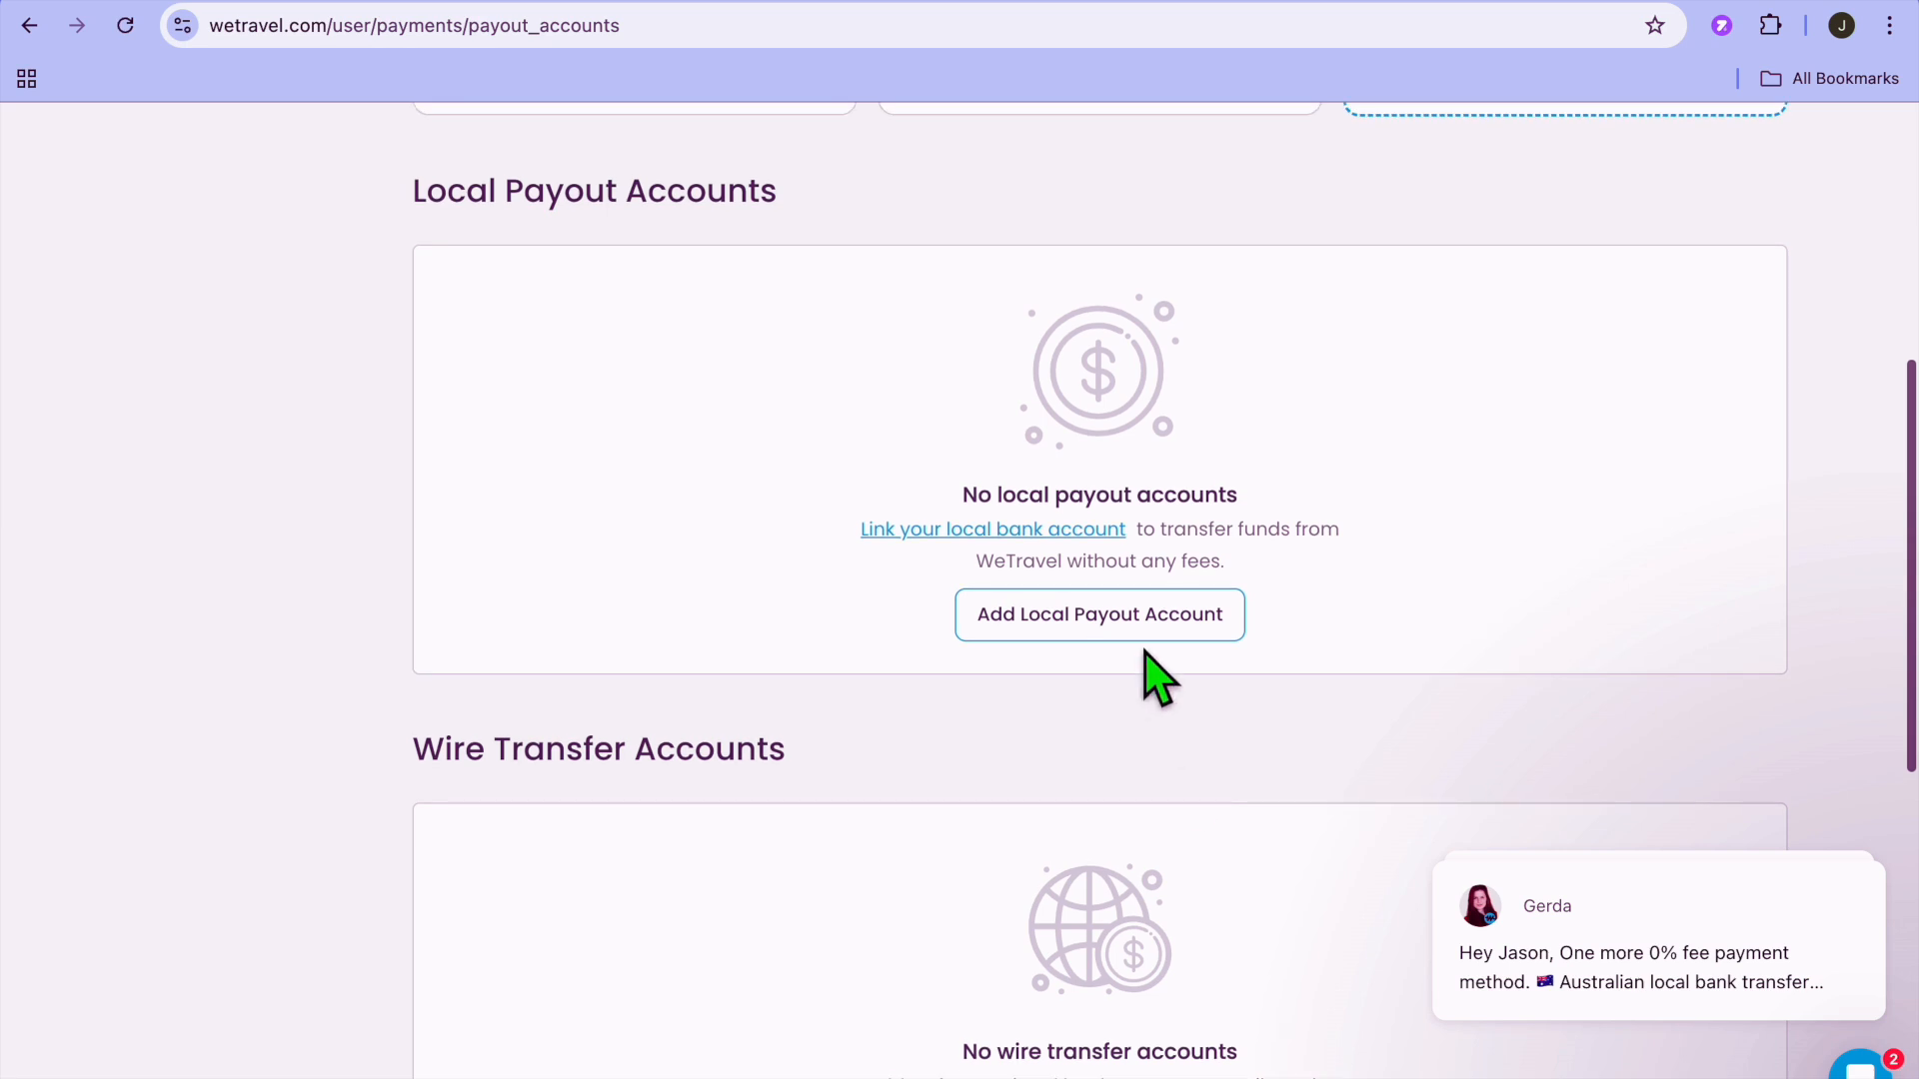
pyautogui.scroll(2, 1140, 656)
pyautogui.scroll(4, 1142, 657)
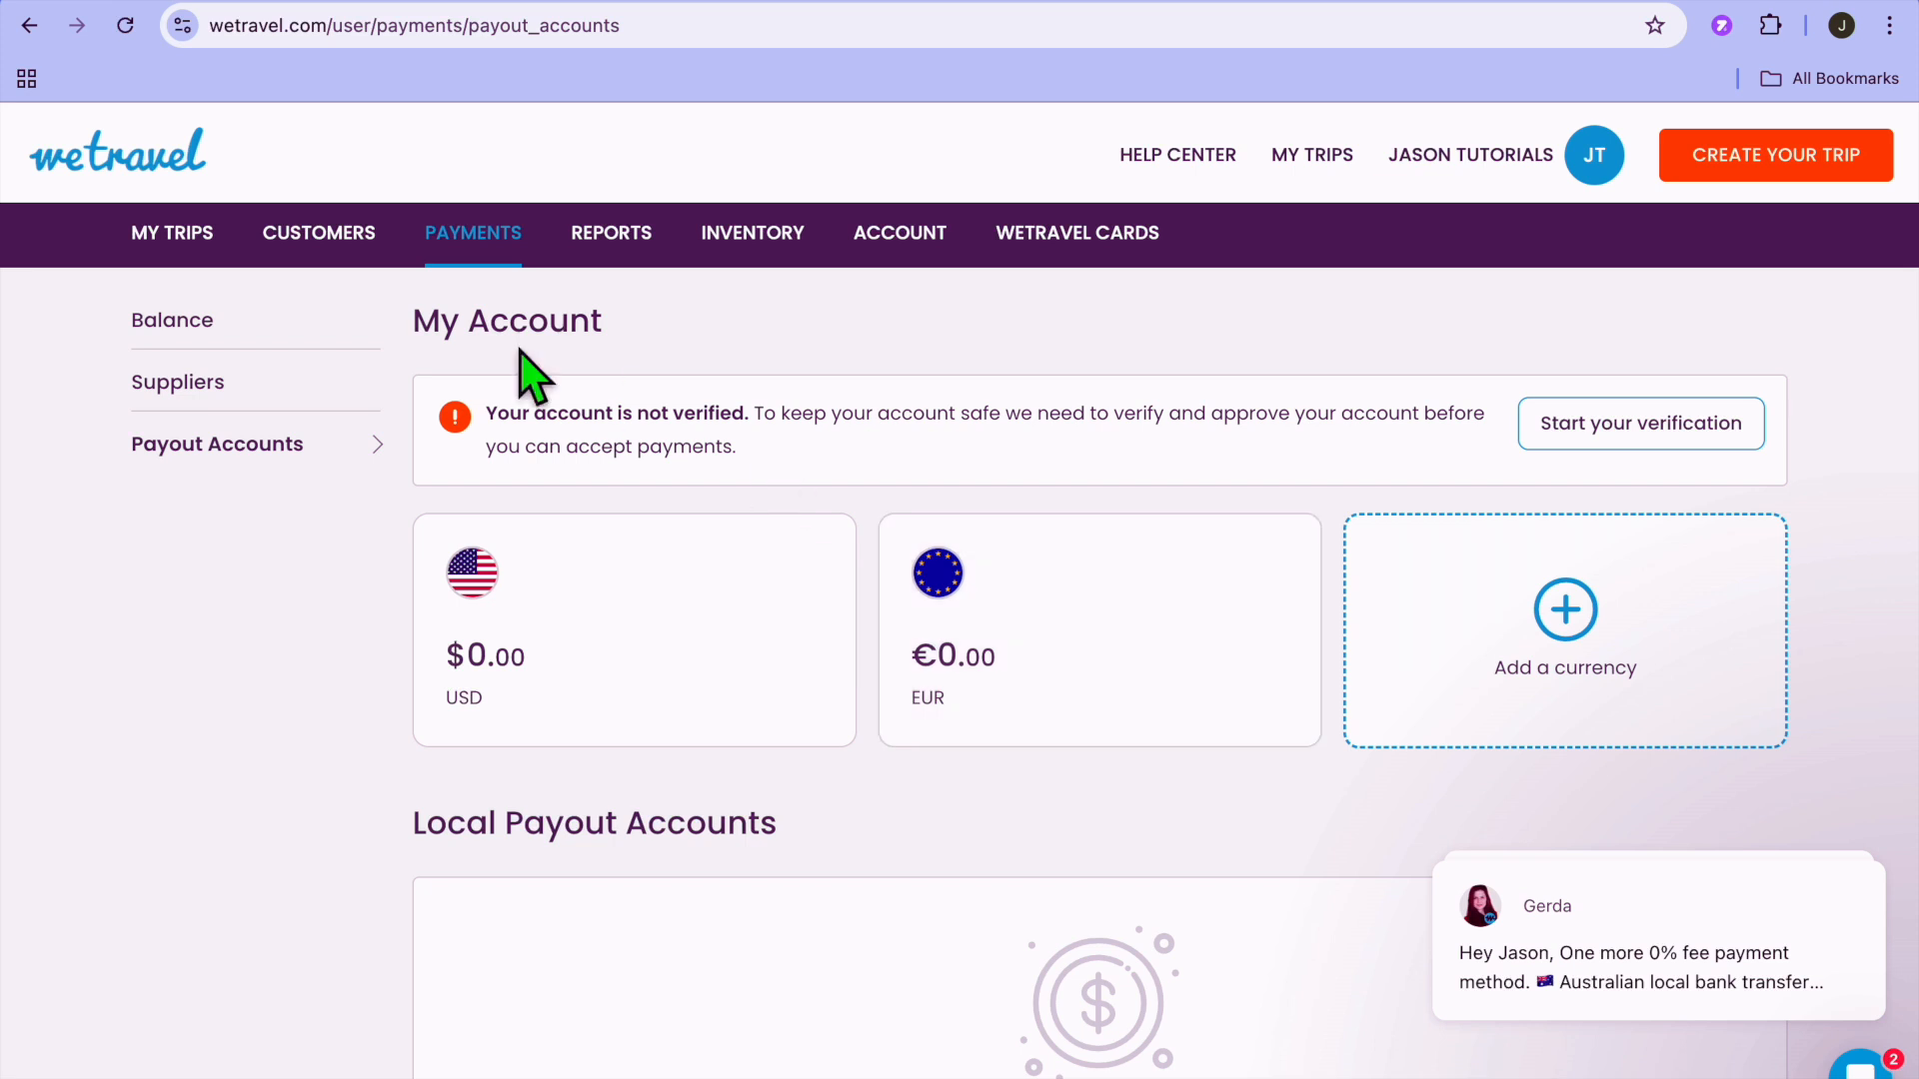
# View the customer Leads page and the Upcoming Trips list.
pyautogui.click(312, 232)
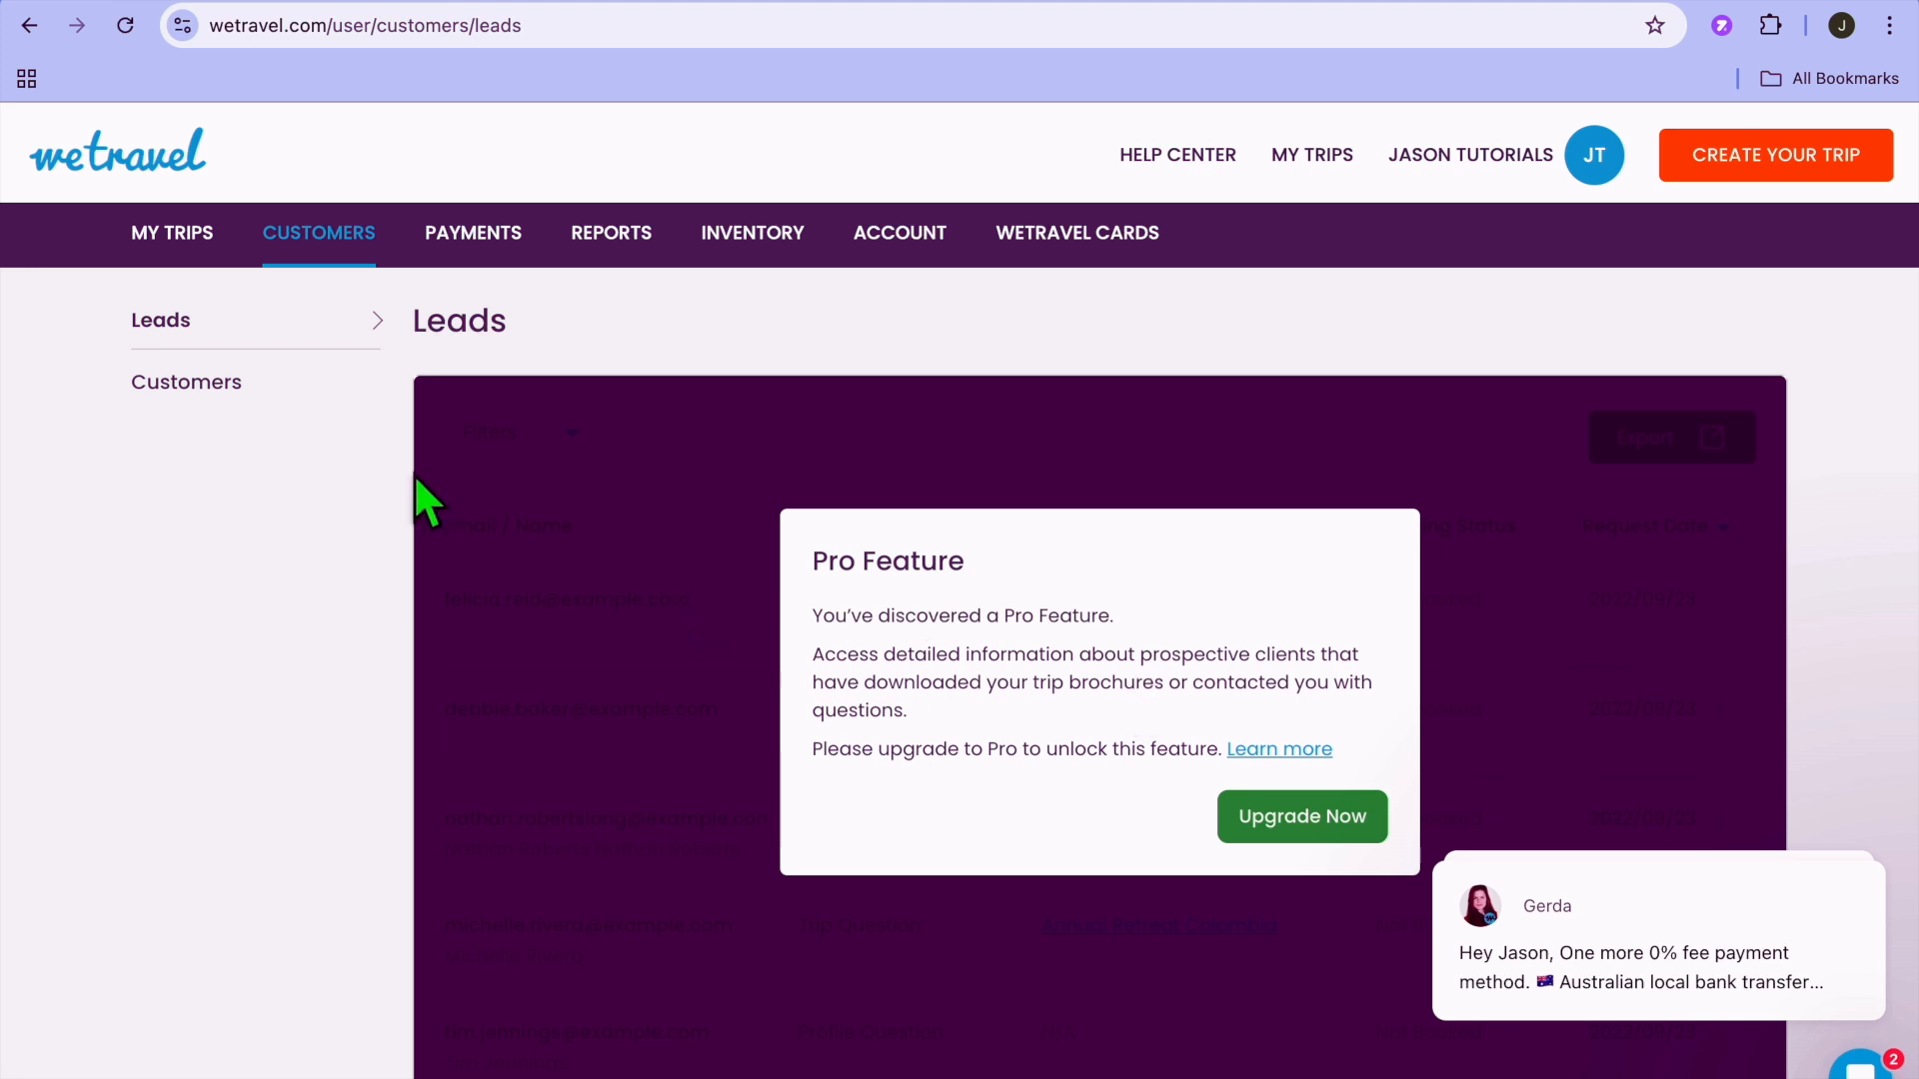
pyautogui.click(180, 240)
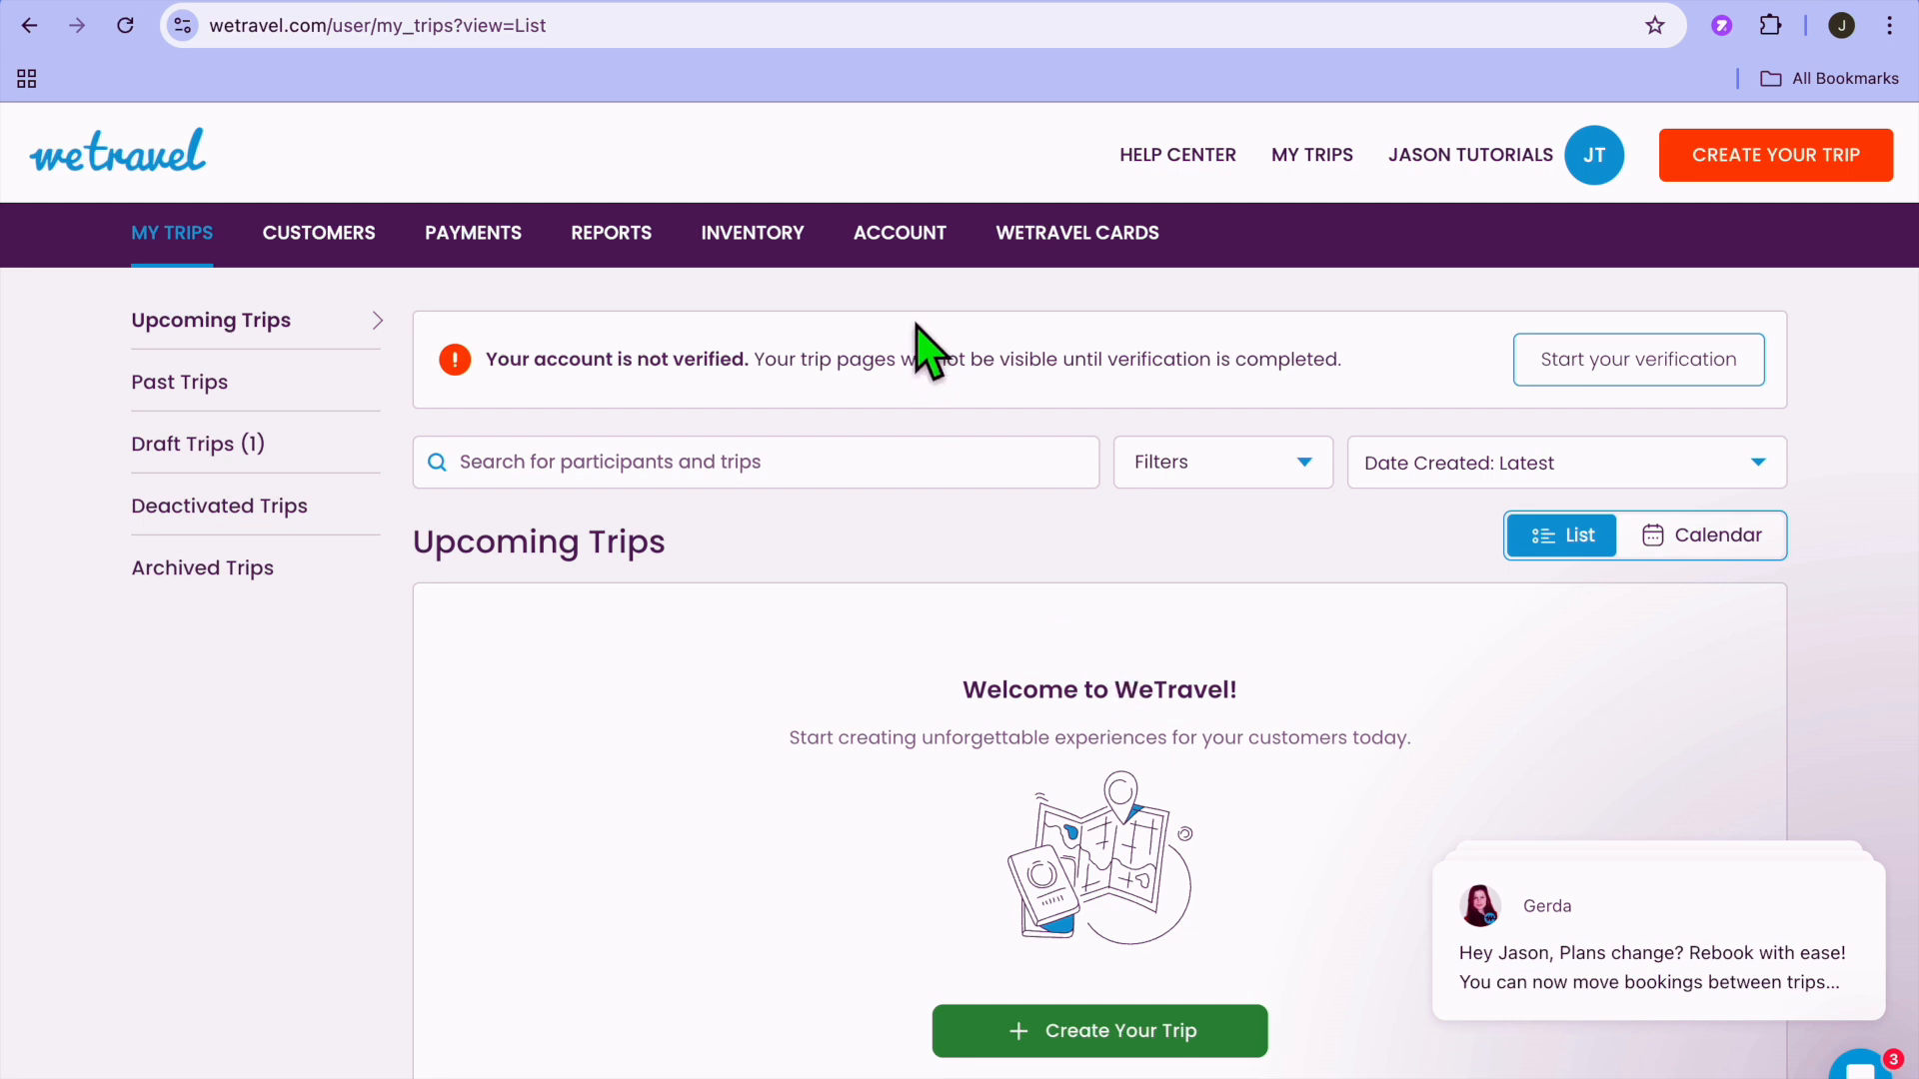
# Look through the account's Profile and Team Members pages, and open the Trust & Verification role options.
pyautogui.click(904, 240)
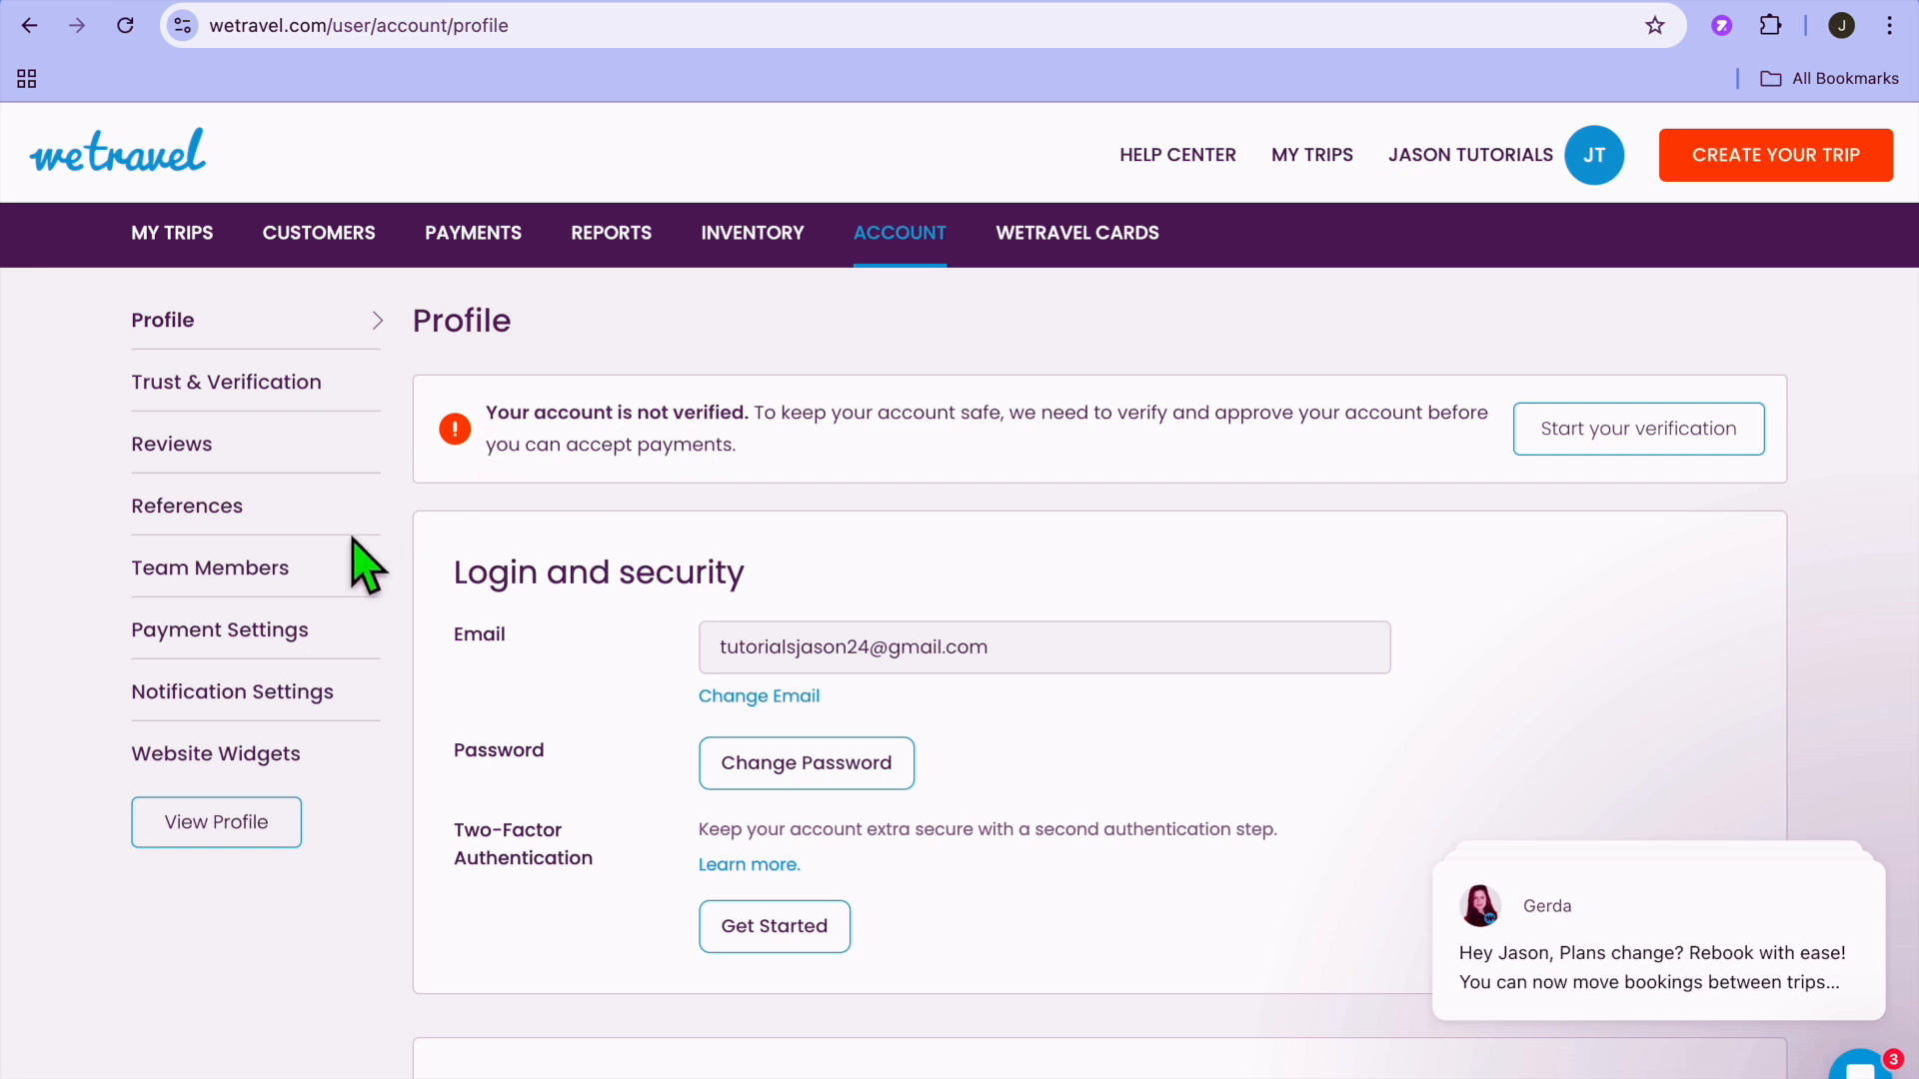
pyautogui.click(289, 590)
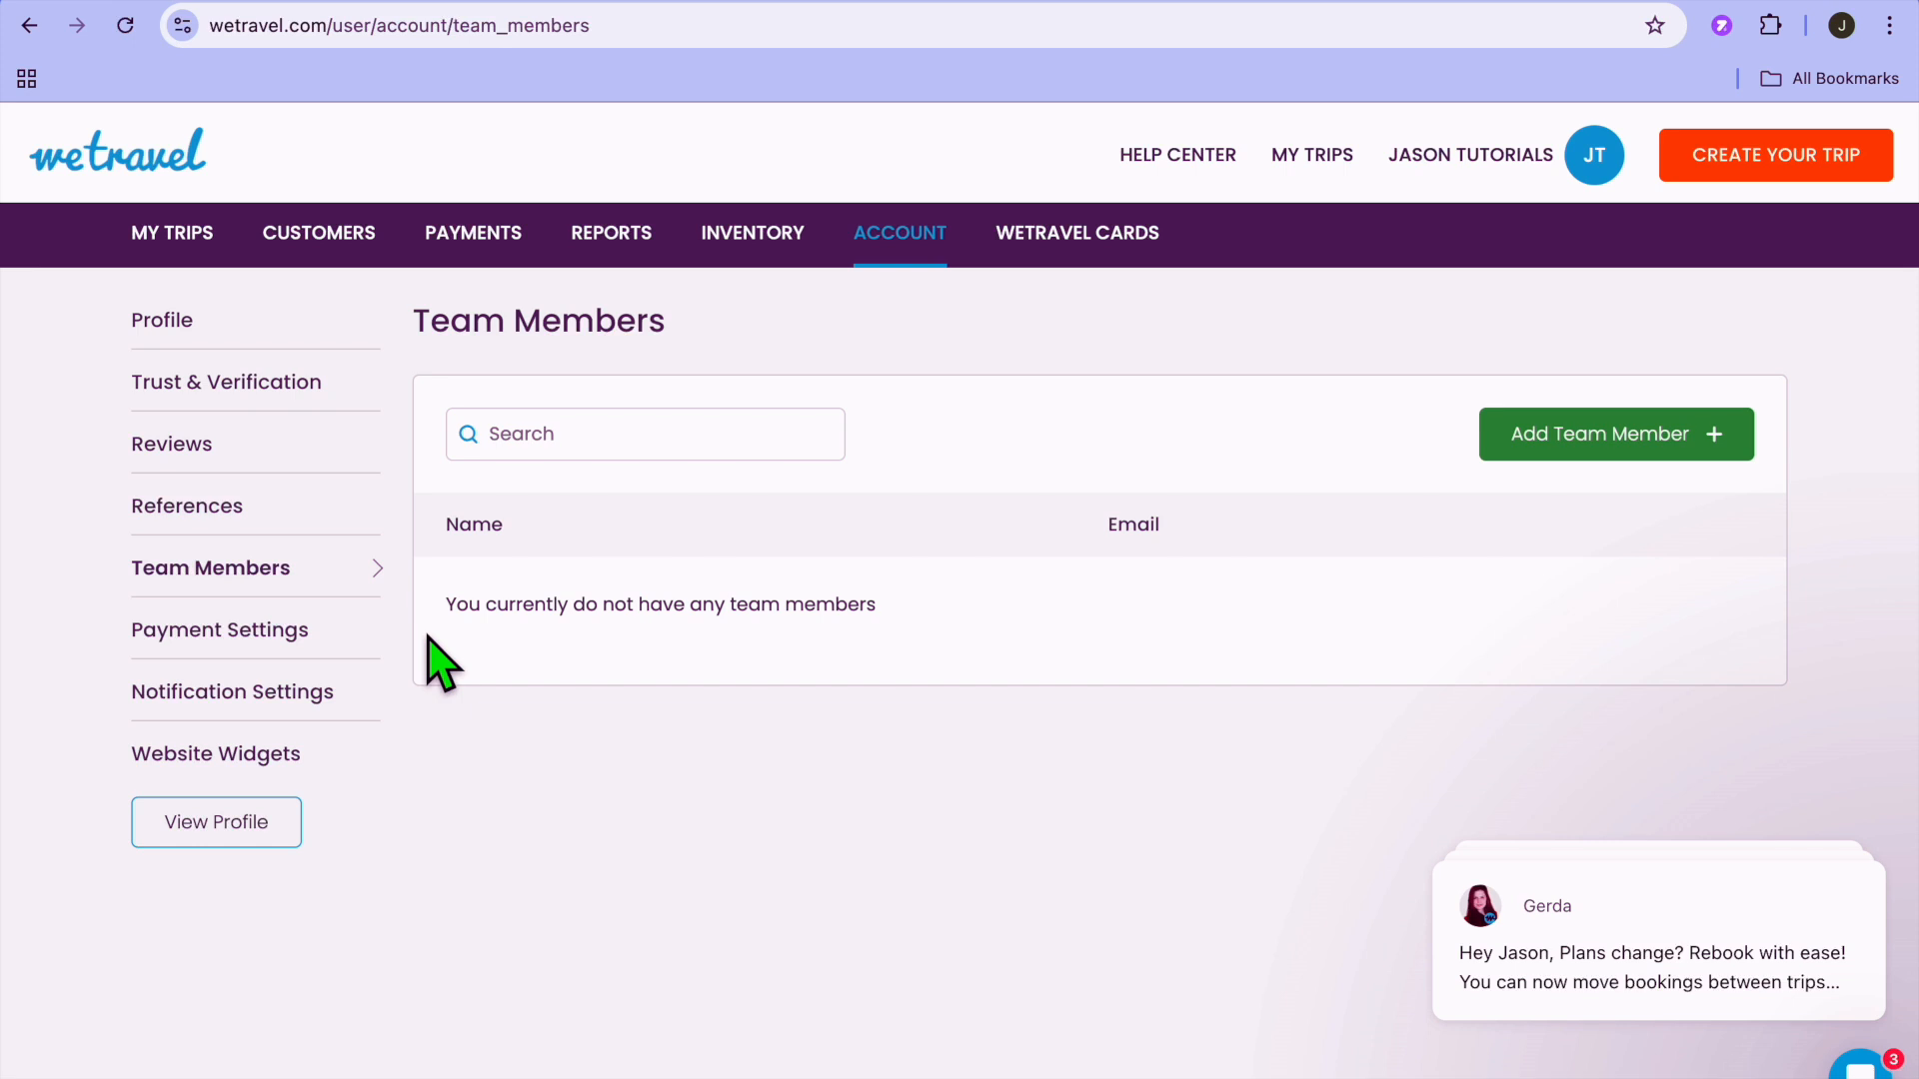
pyautogui.click(260, 400)
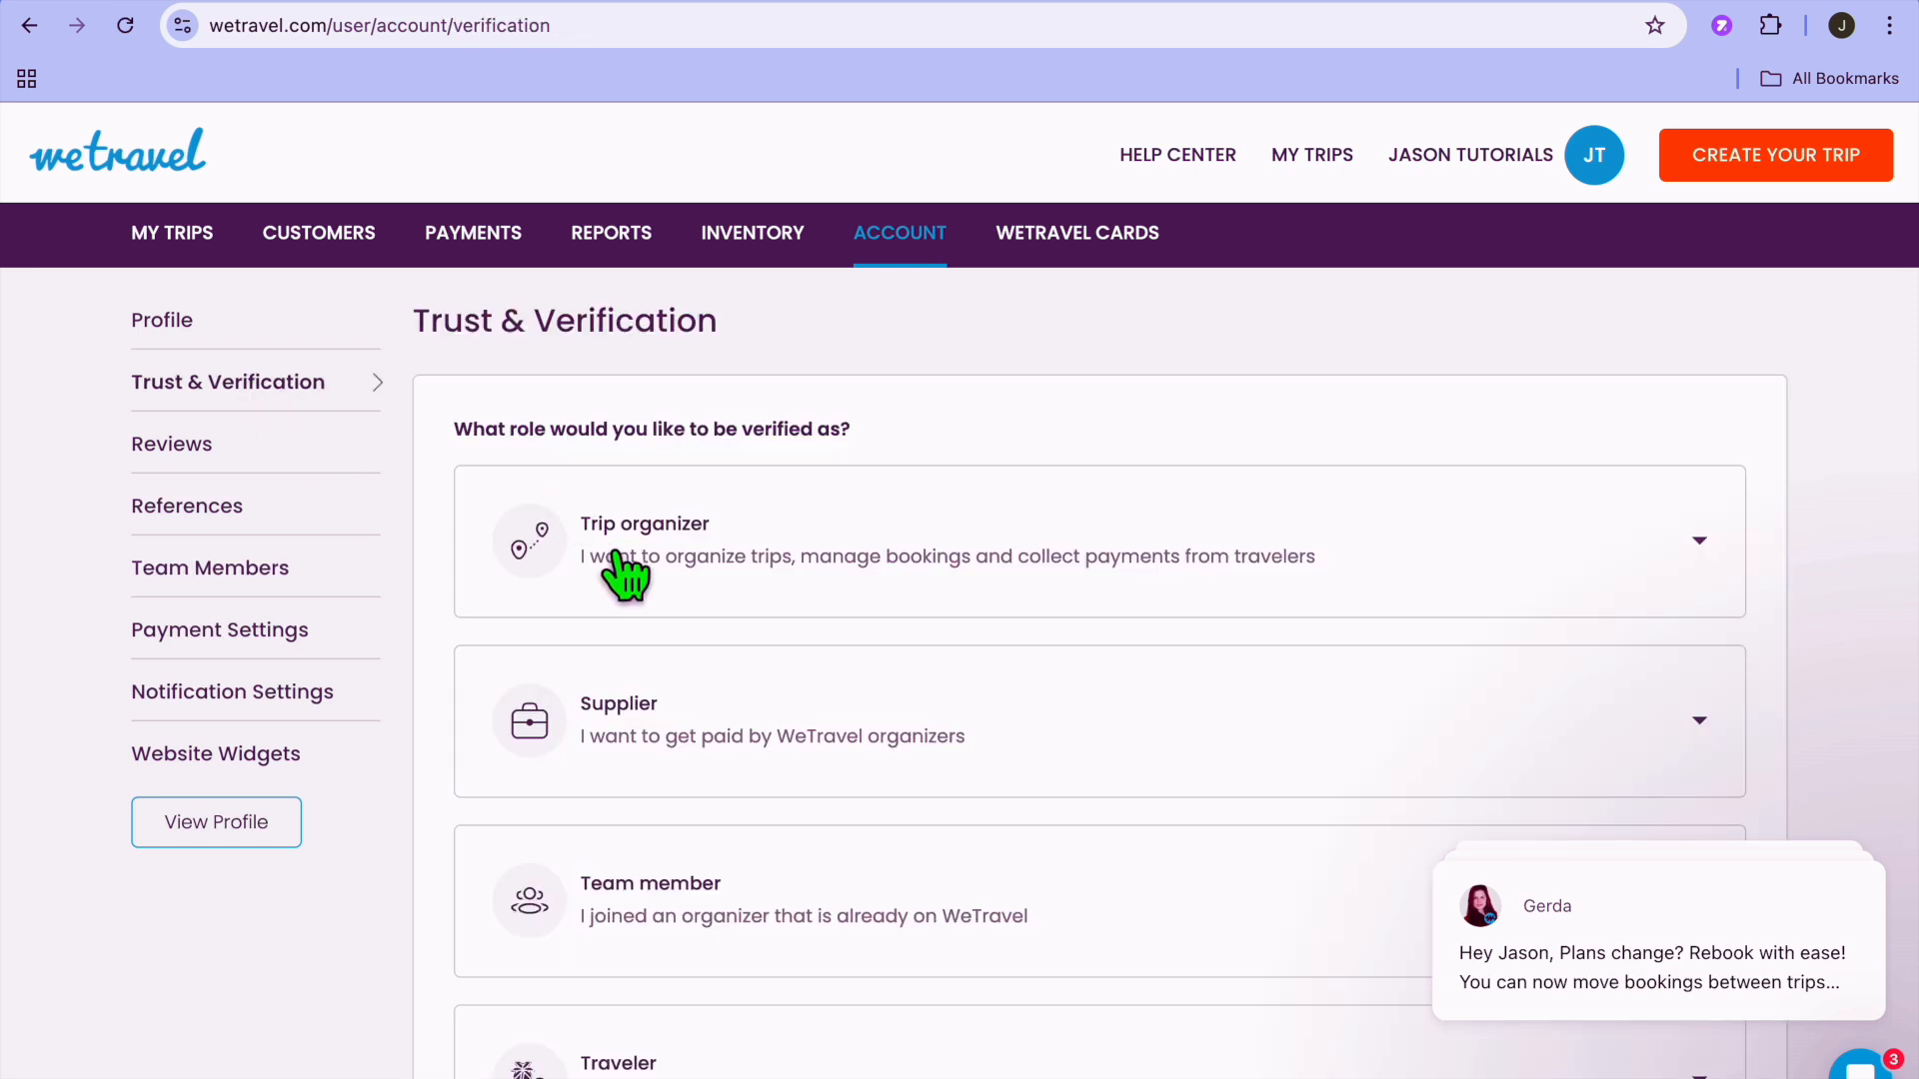
# Review the Trip organizer, Supplier, Team member and Traveler verification roles on the Trust & Verification page.
pyautogui.scroll(-1, 615, 556)
pyautogui.scroll(-3, 625, 576)
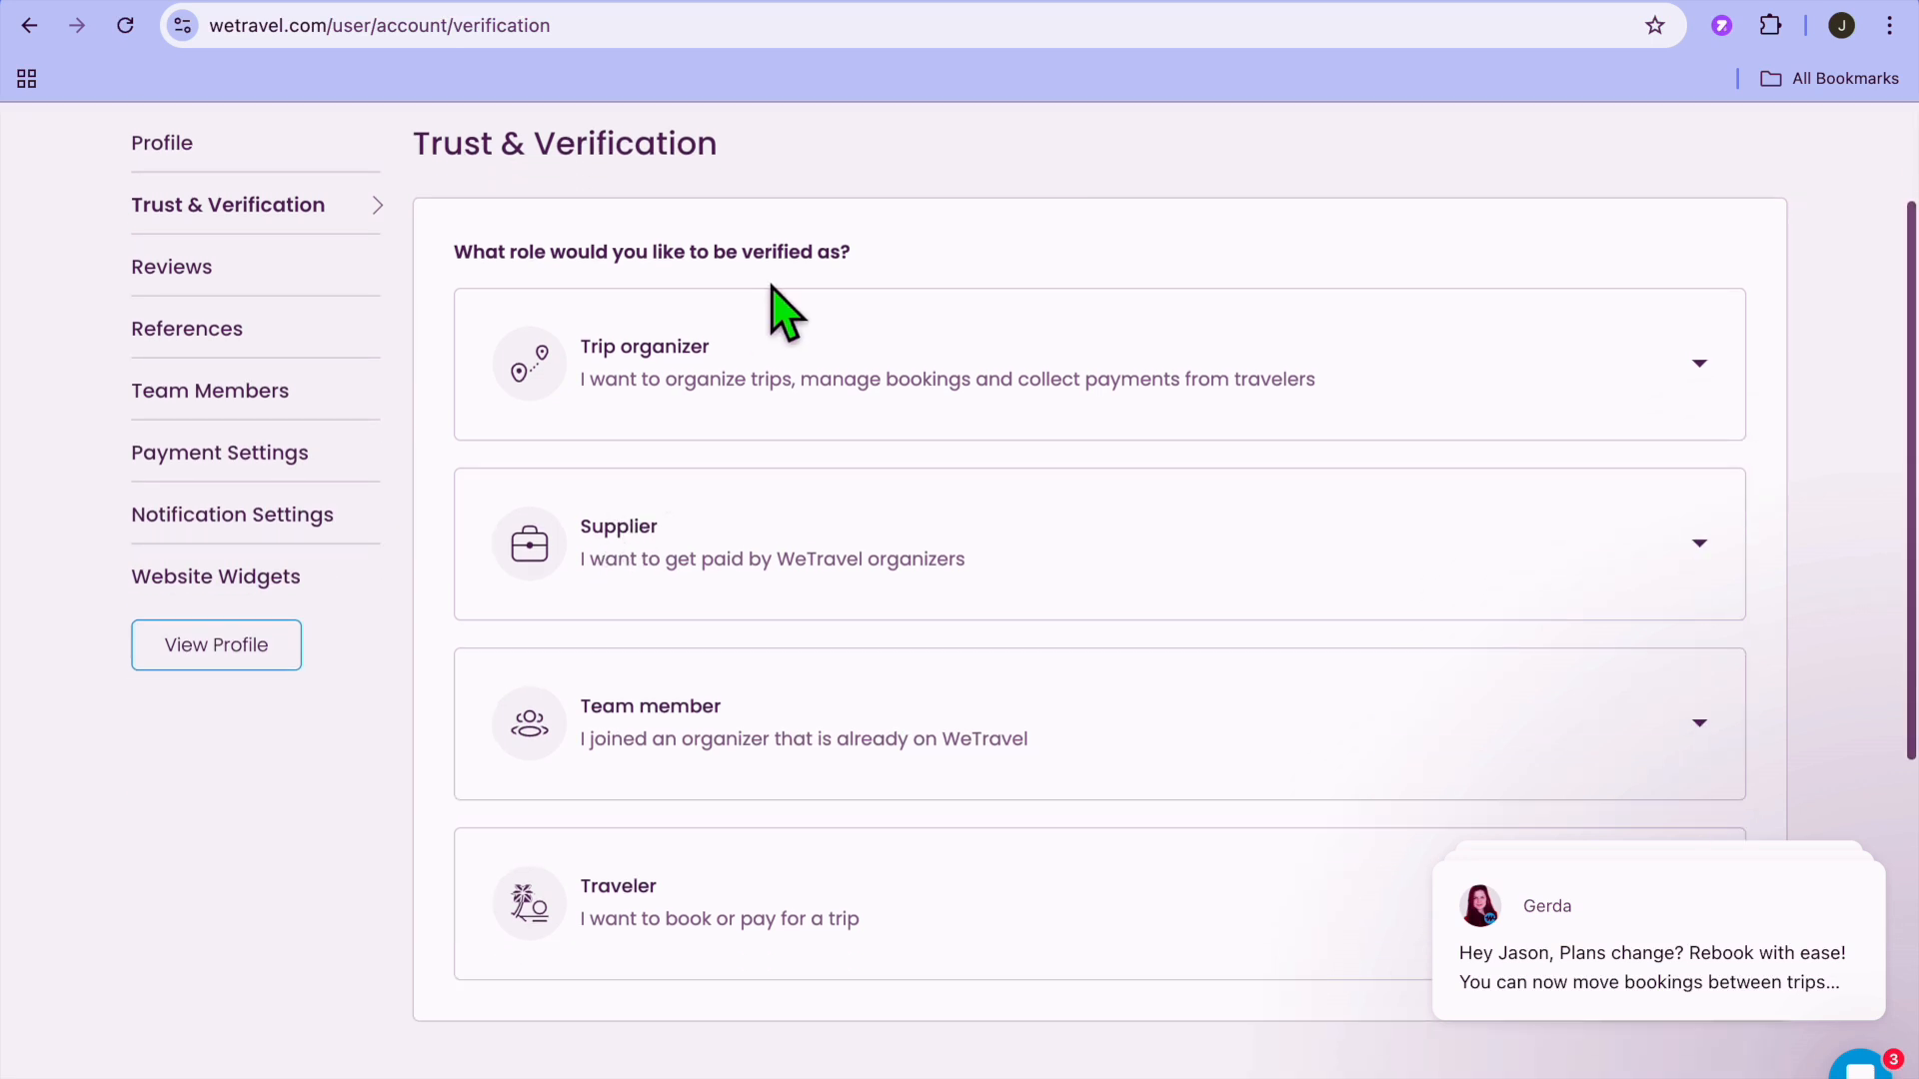
pyautogui.scroll(-5, 766, 636)
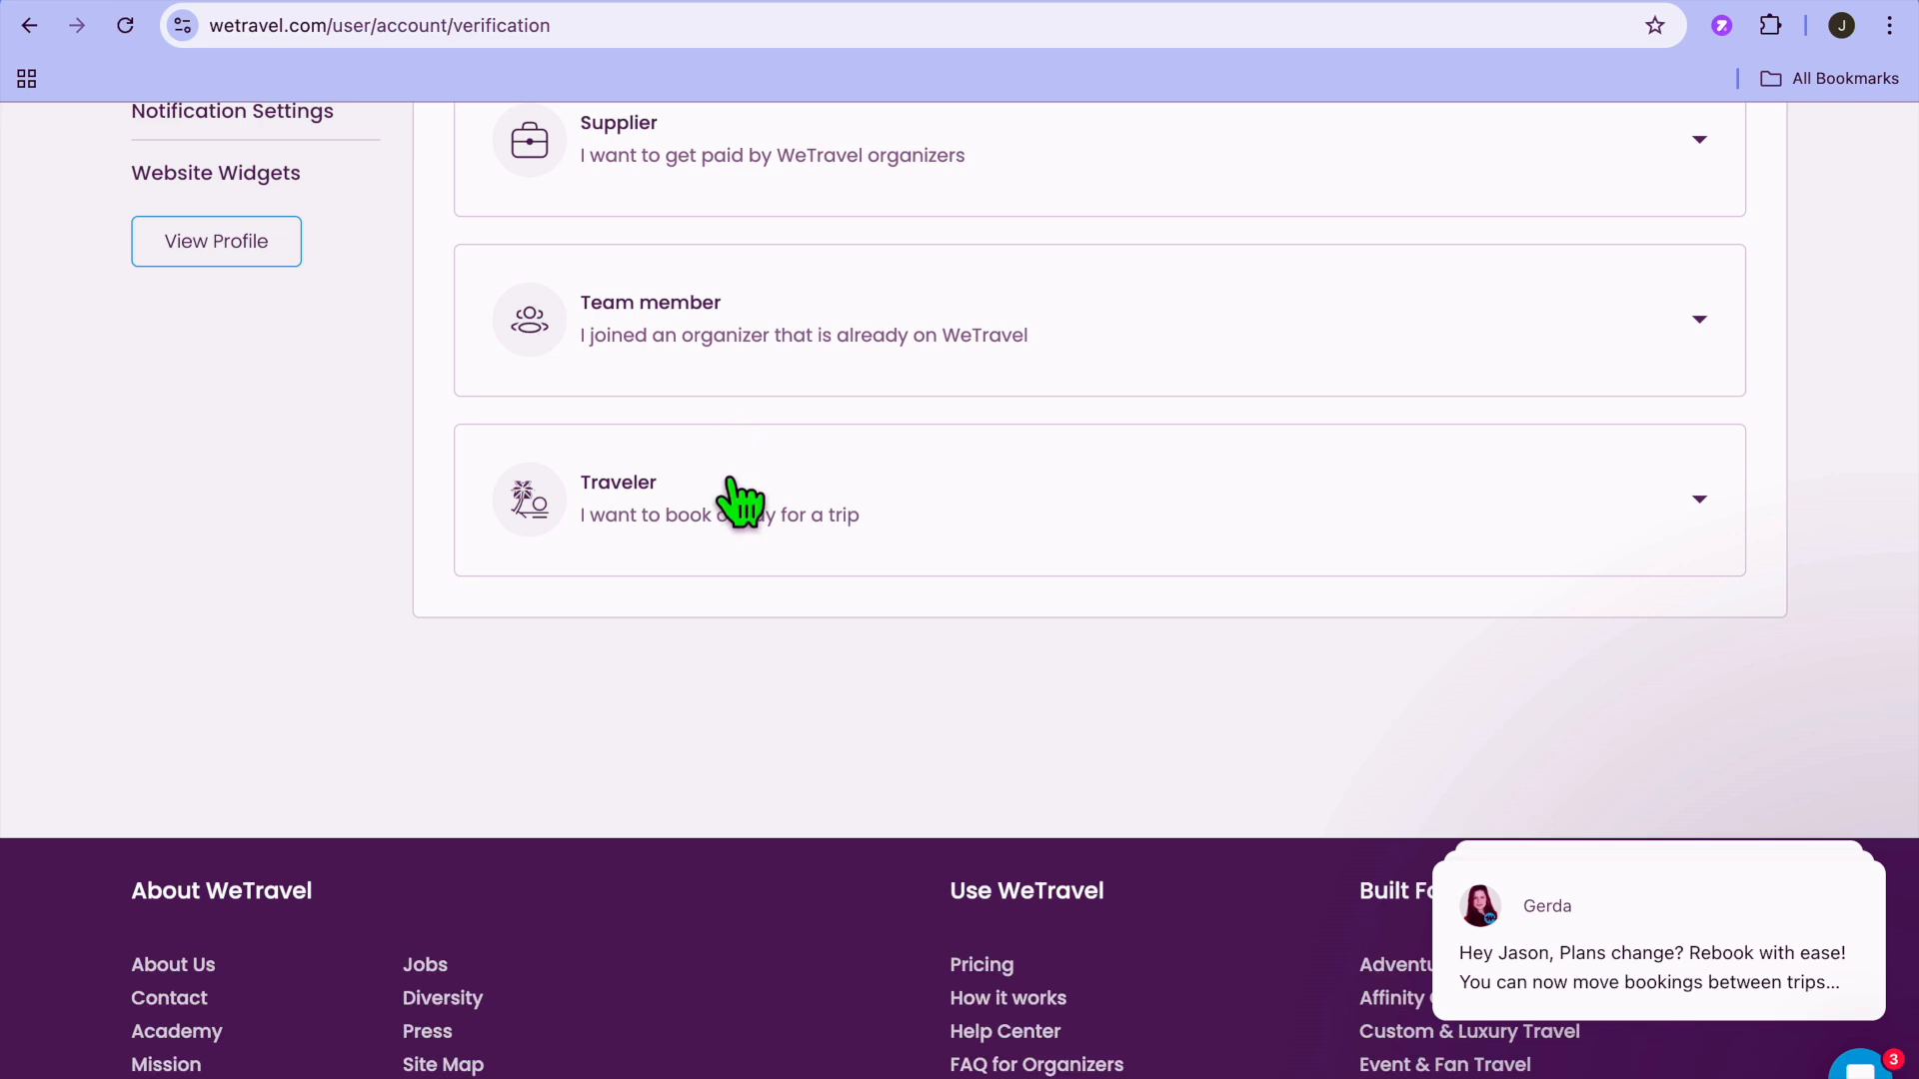
pyautogui.scroll(4, 738, 512)
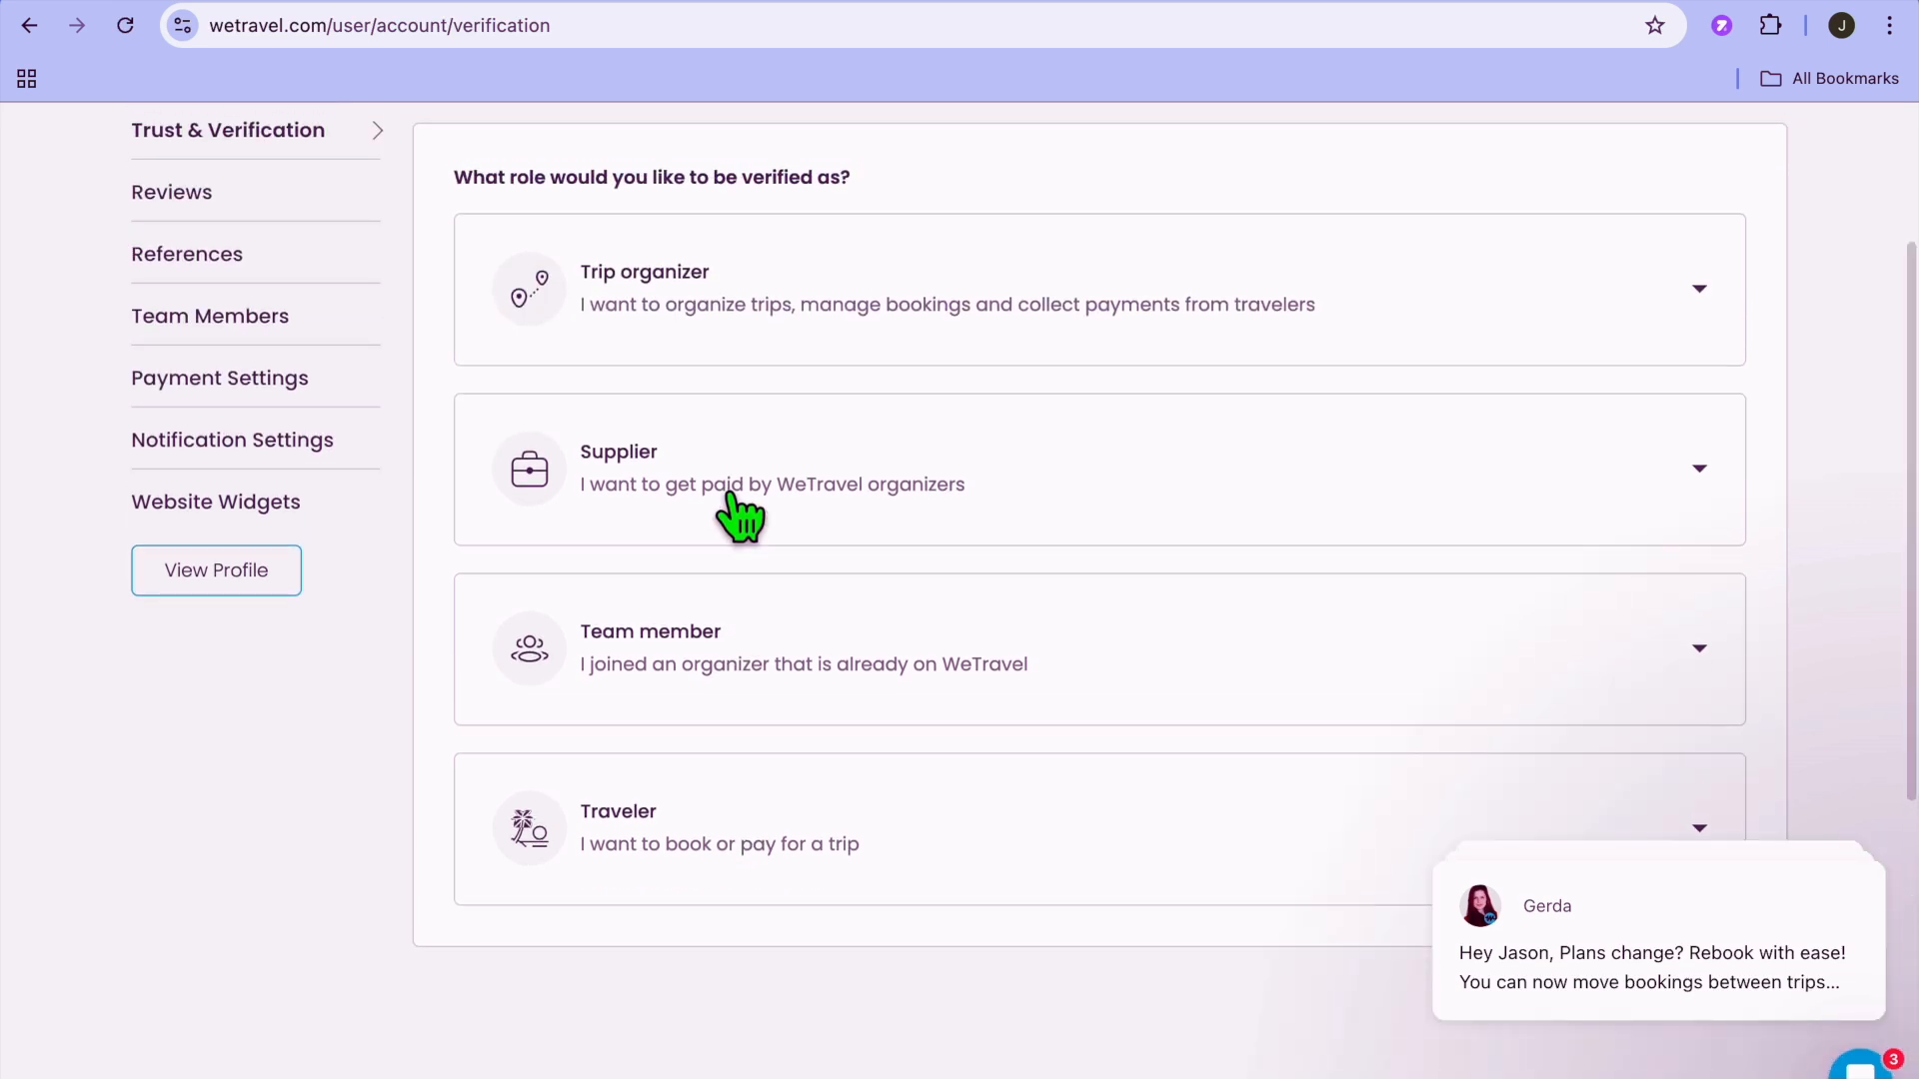
# Open the account's Payment Settings, view the Add Payment Method form, and close it without adding a method.
pyautogui.click(310, 395)
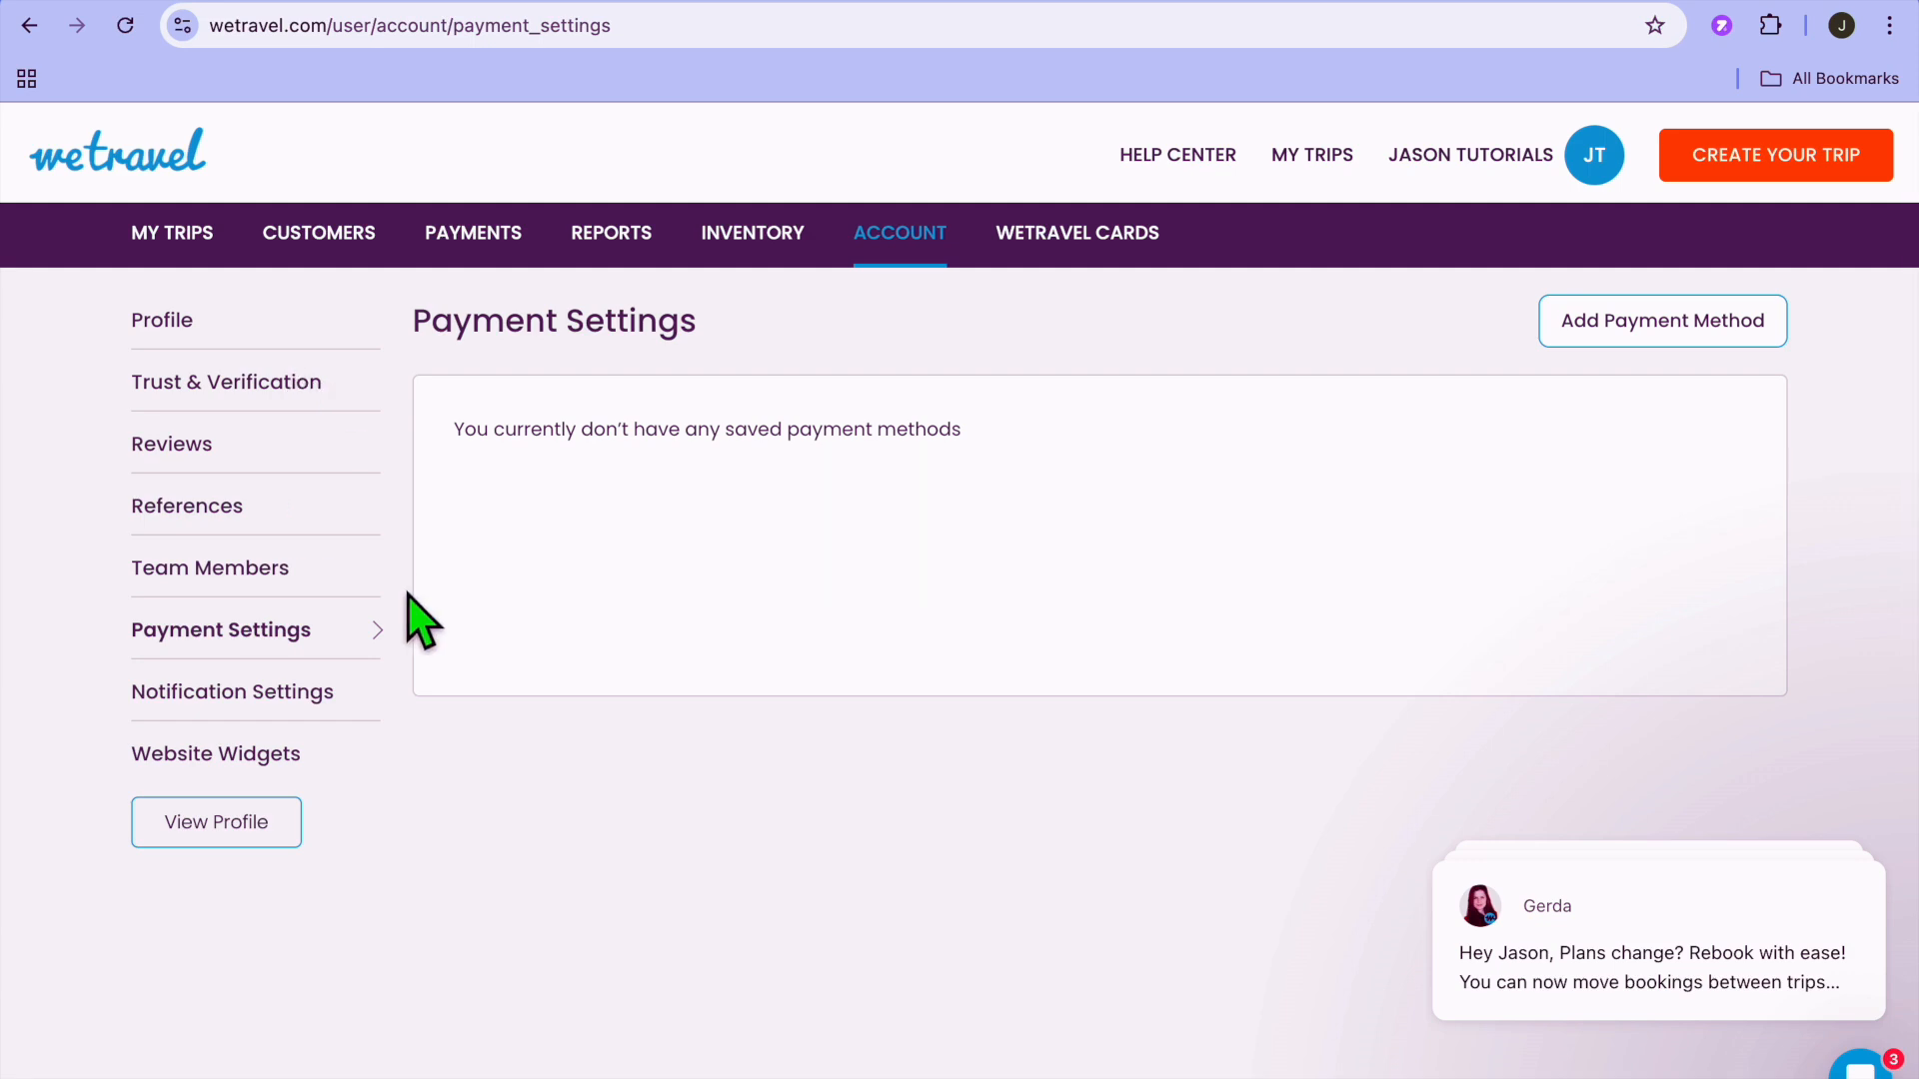
pyautogui.click(1599, 322)
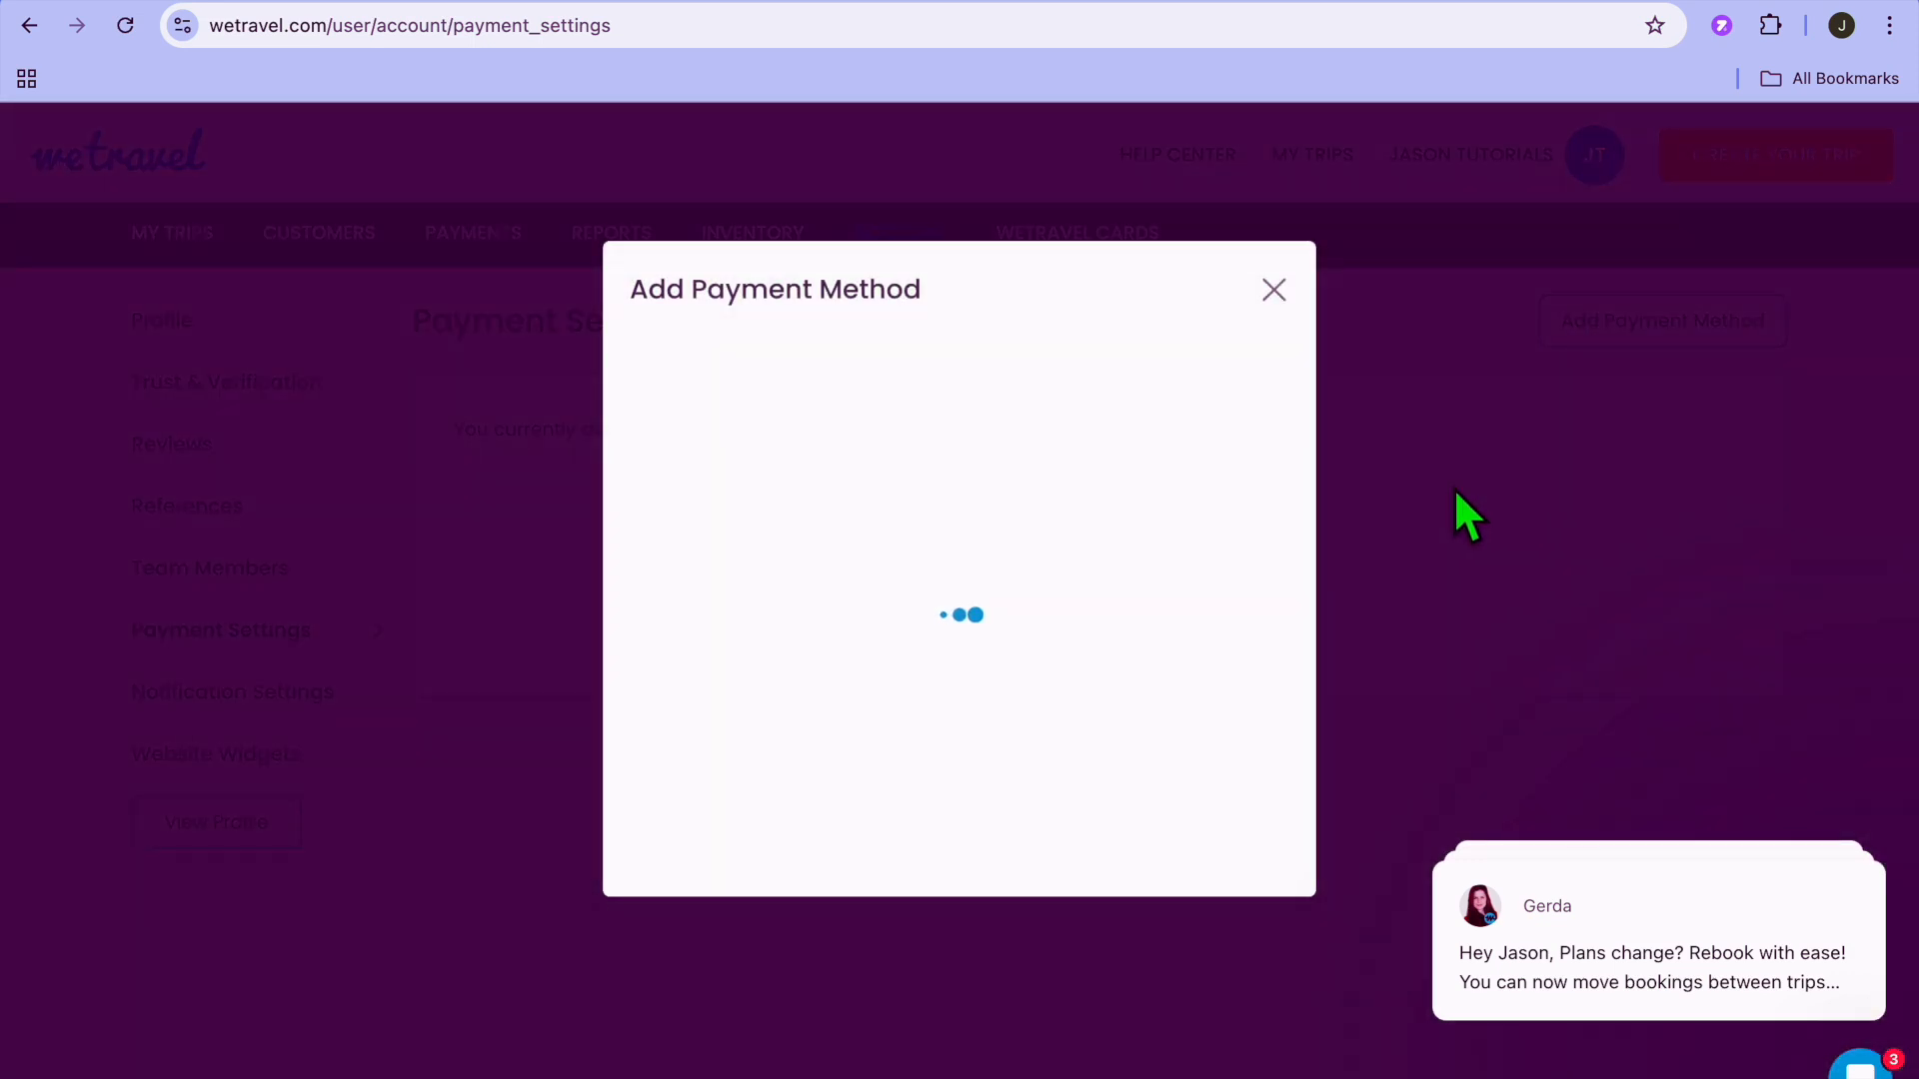
pyautogui.scroll(-2, 1104, 590)
pyautogui.scroll(2, 1105, 590)
pyautogui.click(1273, 290)
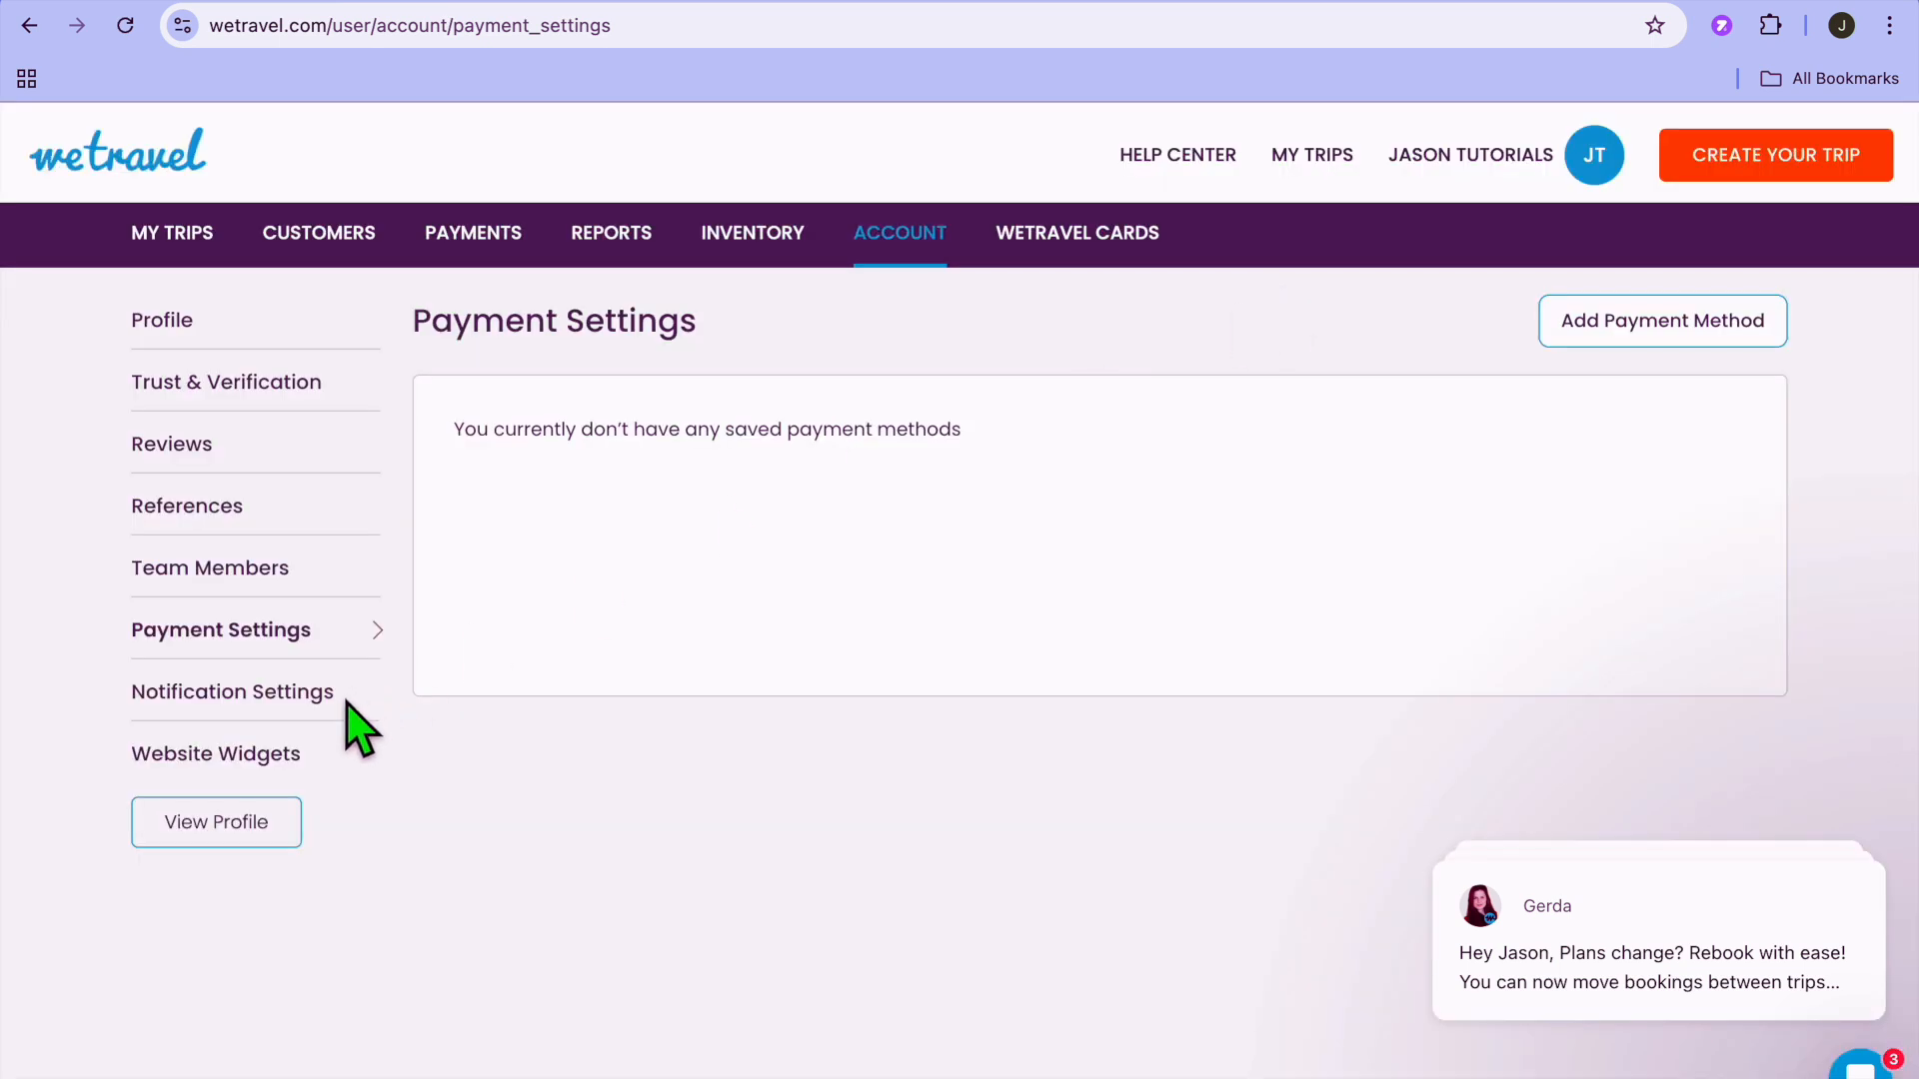
# View the account's Notification Settings and open the Website Widgets page.
pyautogui.click(232, 699)
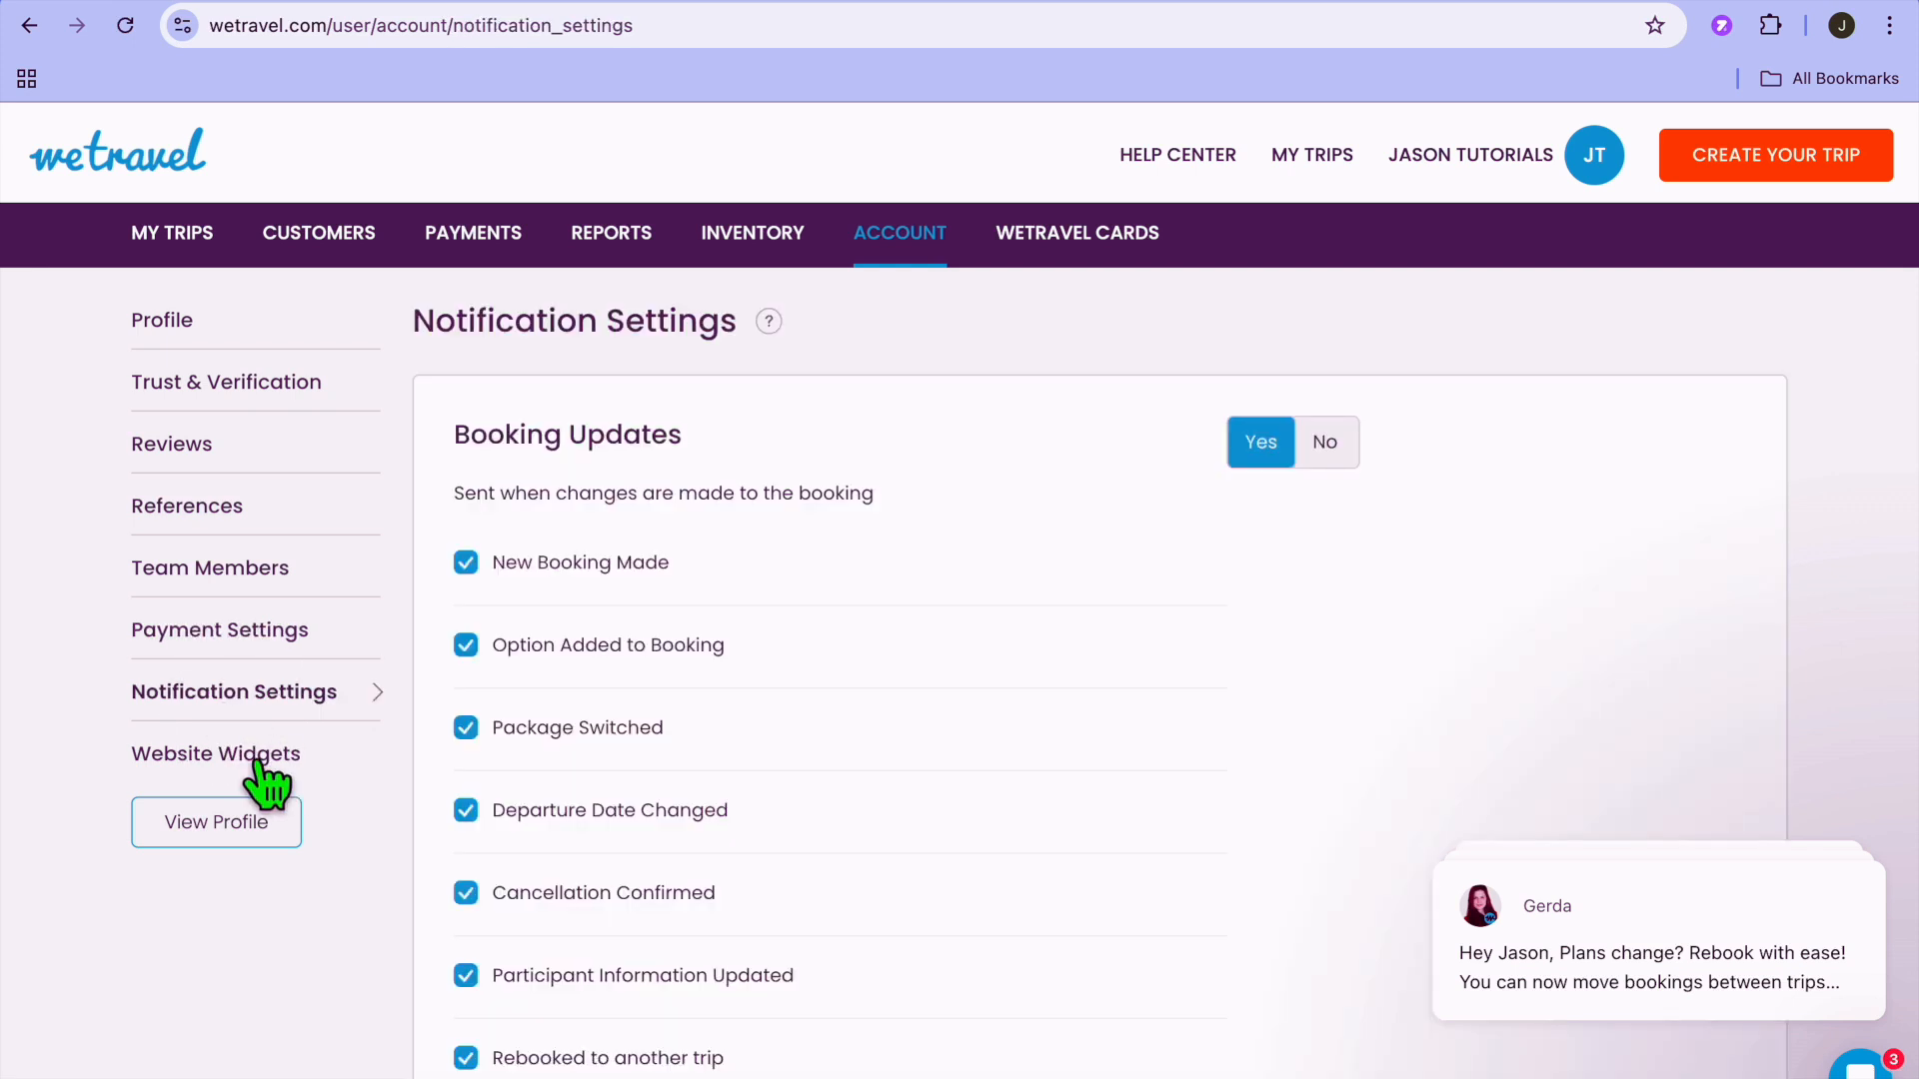
pyautogui.click(262, 770)
pyautogui.scroll(2, 619, 470)
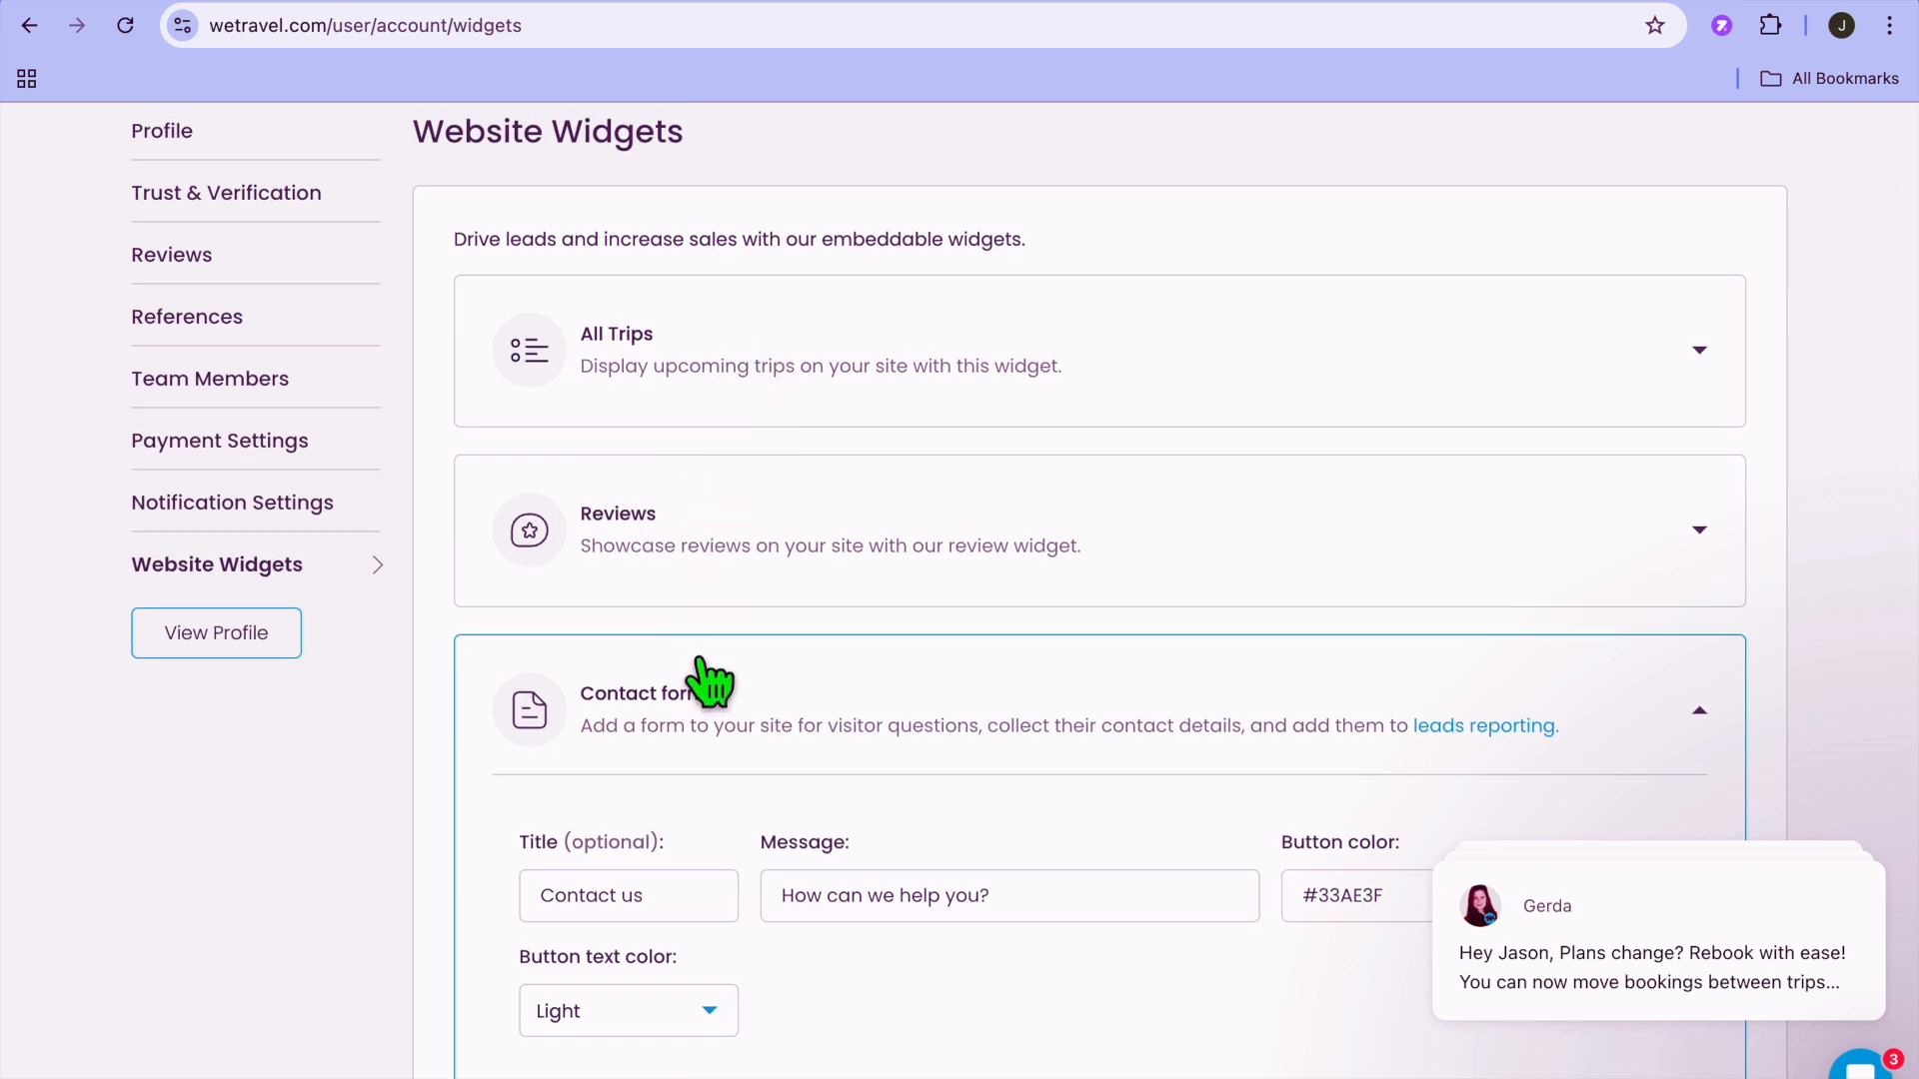
# Expand the All Trips widget and review its text and color options, preview and embed code.
pyautogui.click(738, 356)
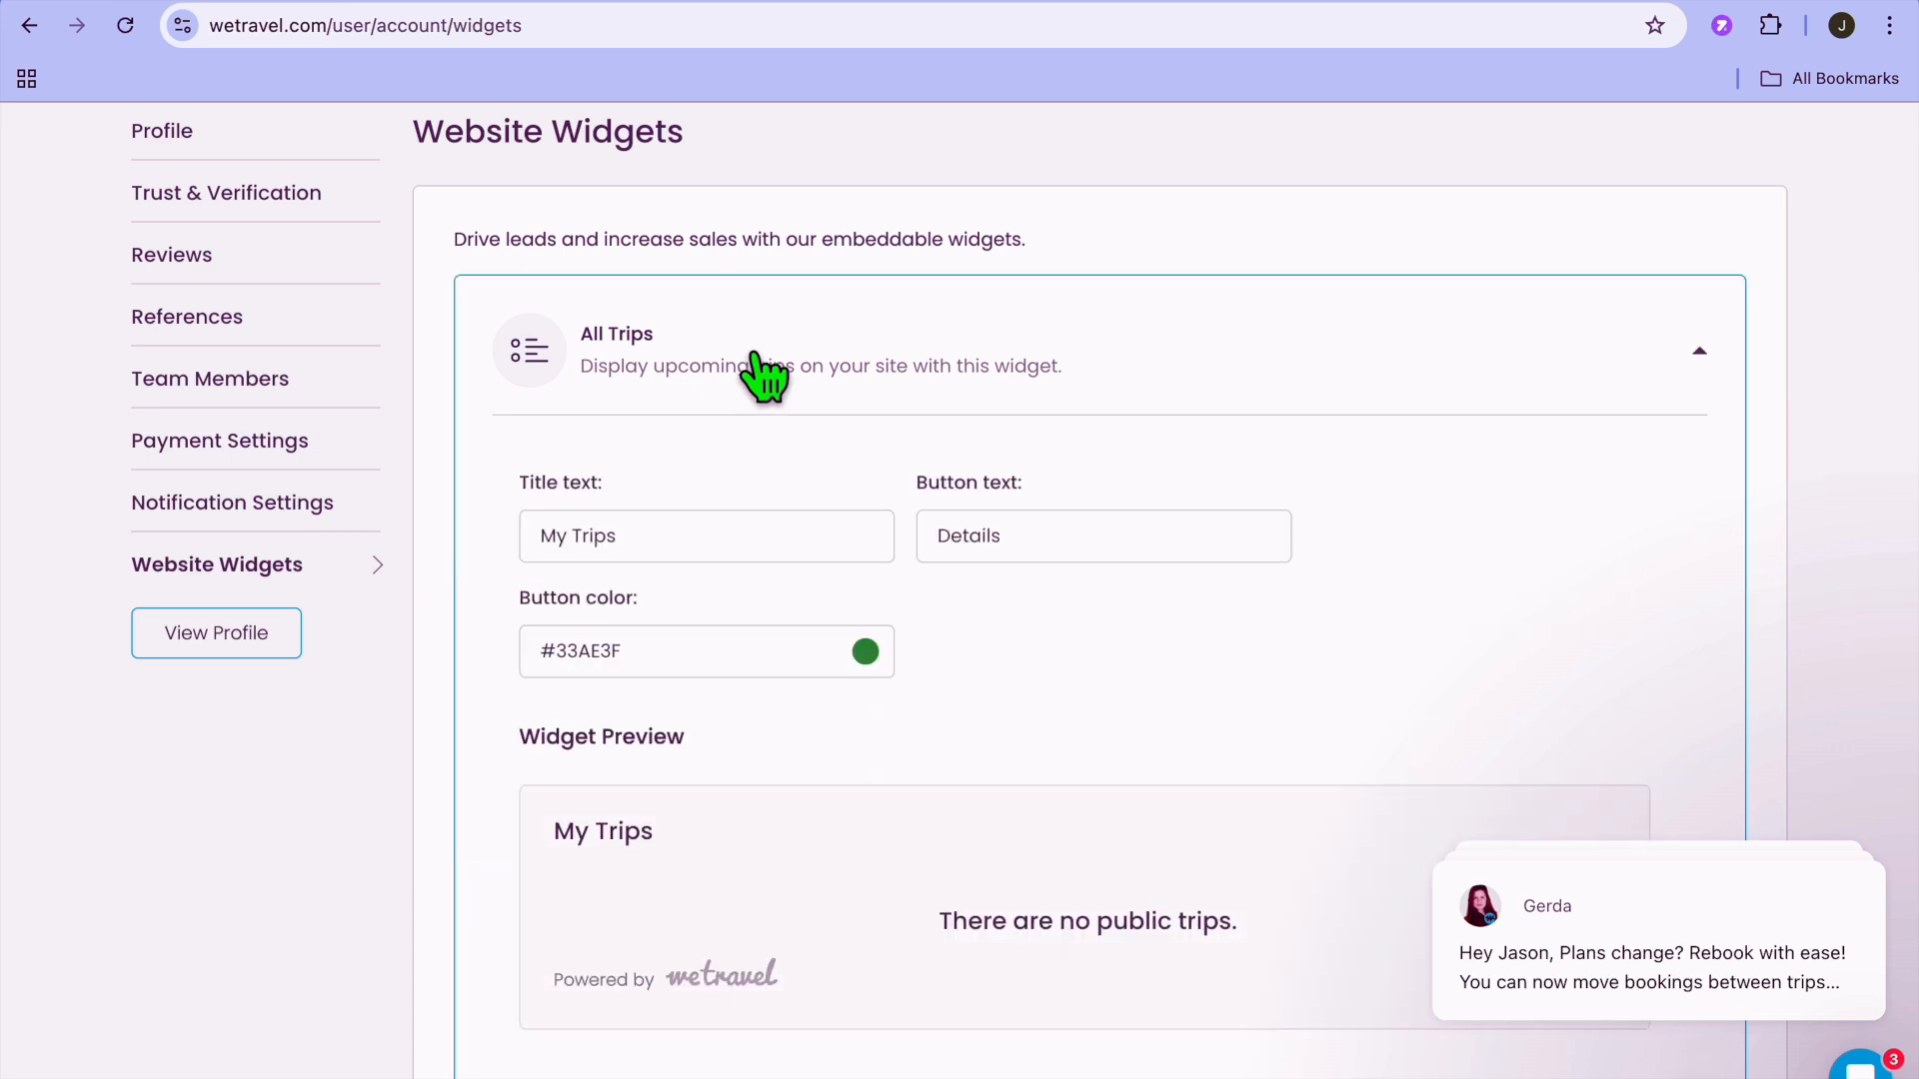
pyautogui.scroll(-8, 903, 405)
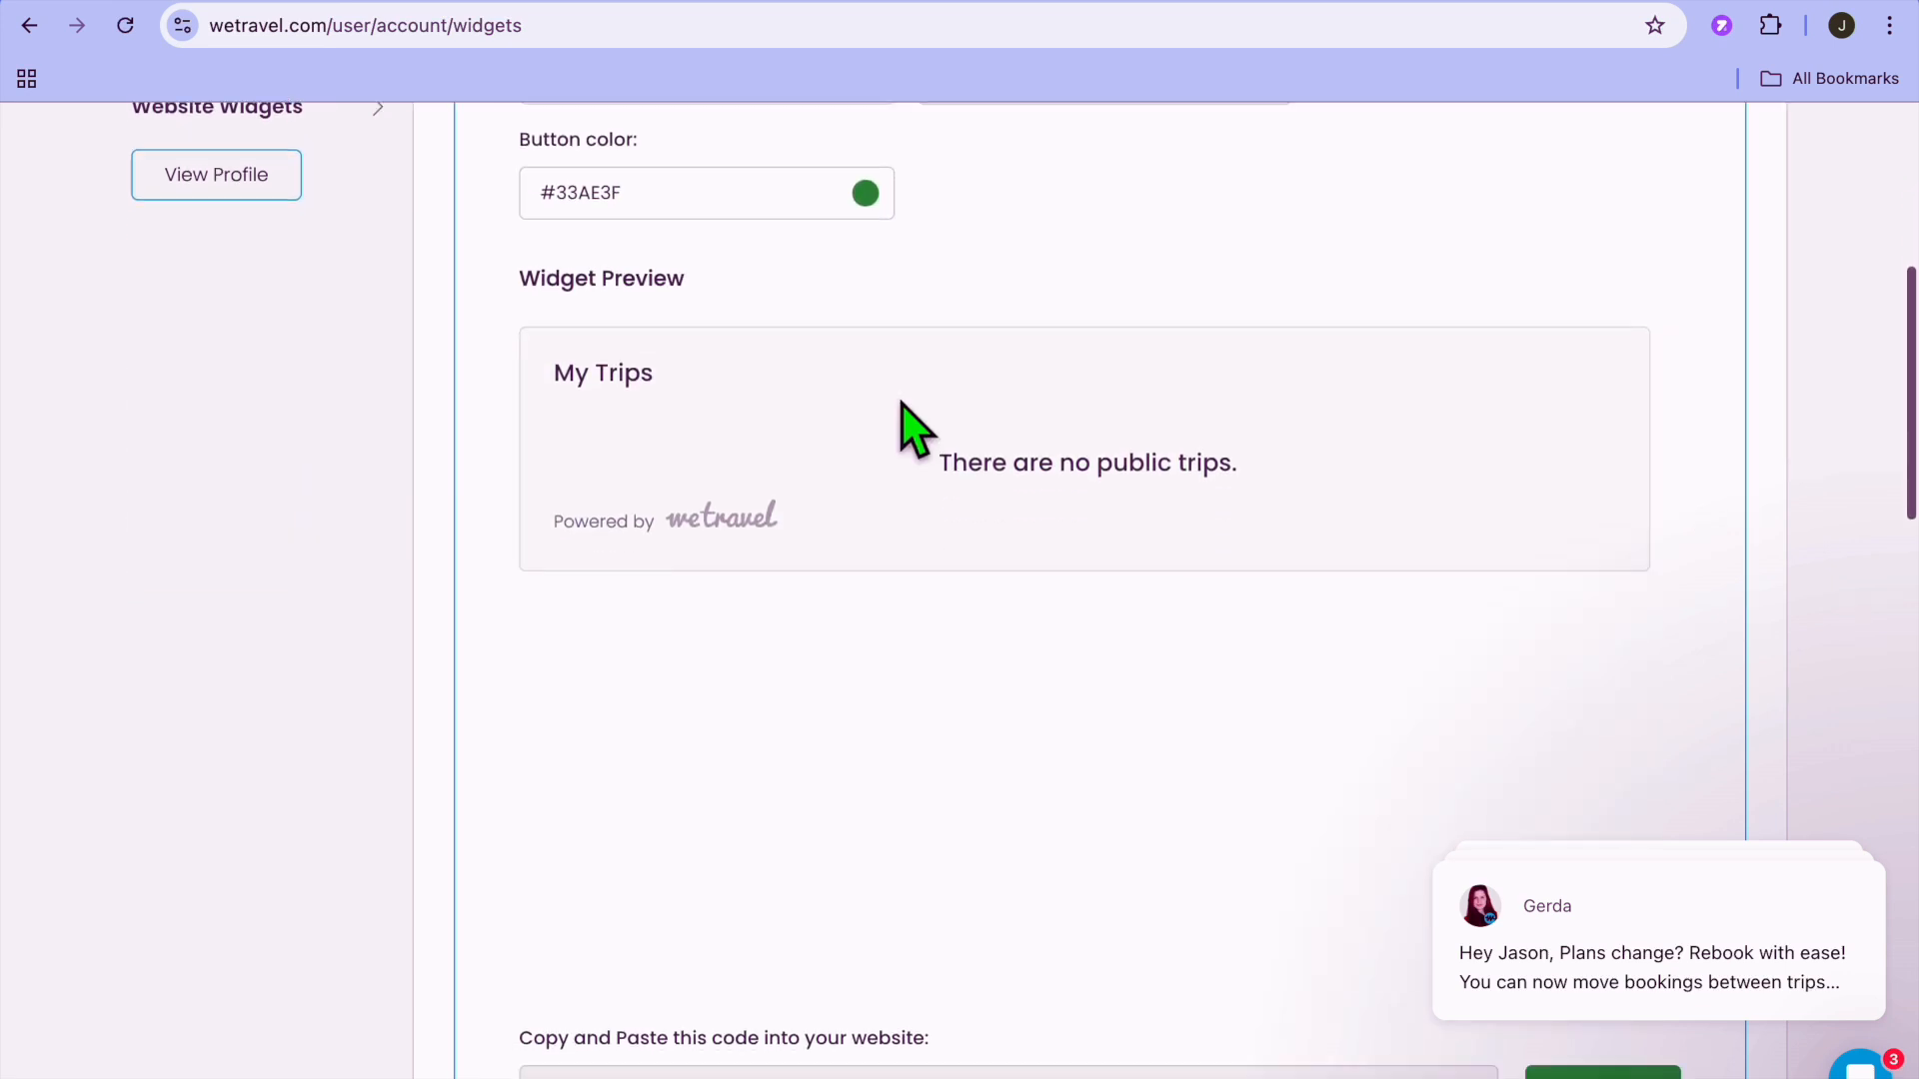
pyautogui.scroll(-5, 902, 405)
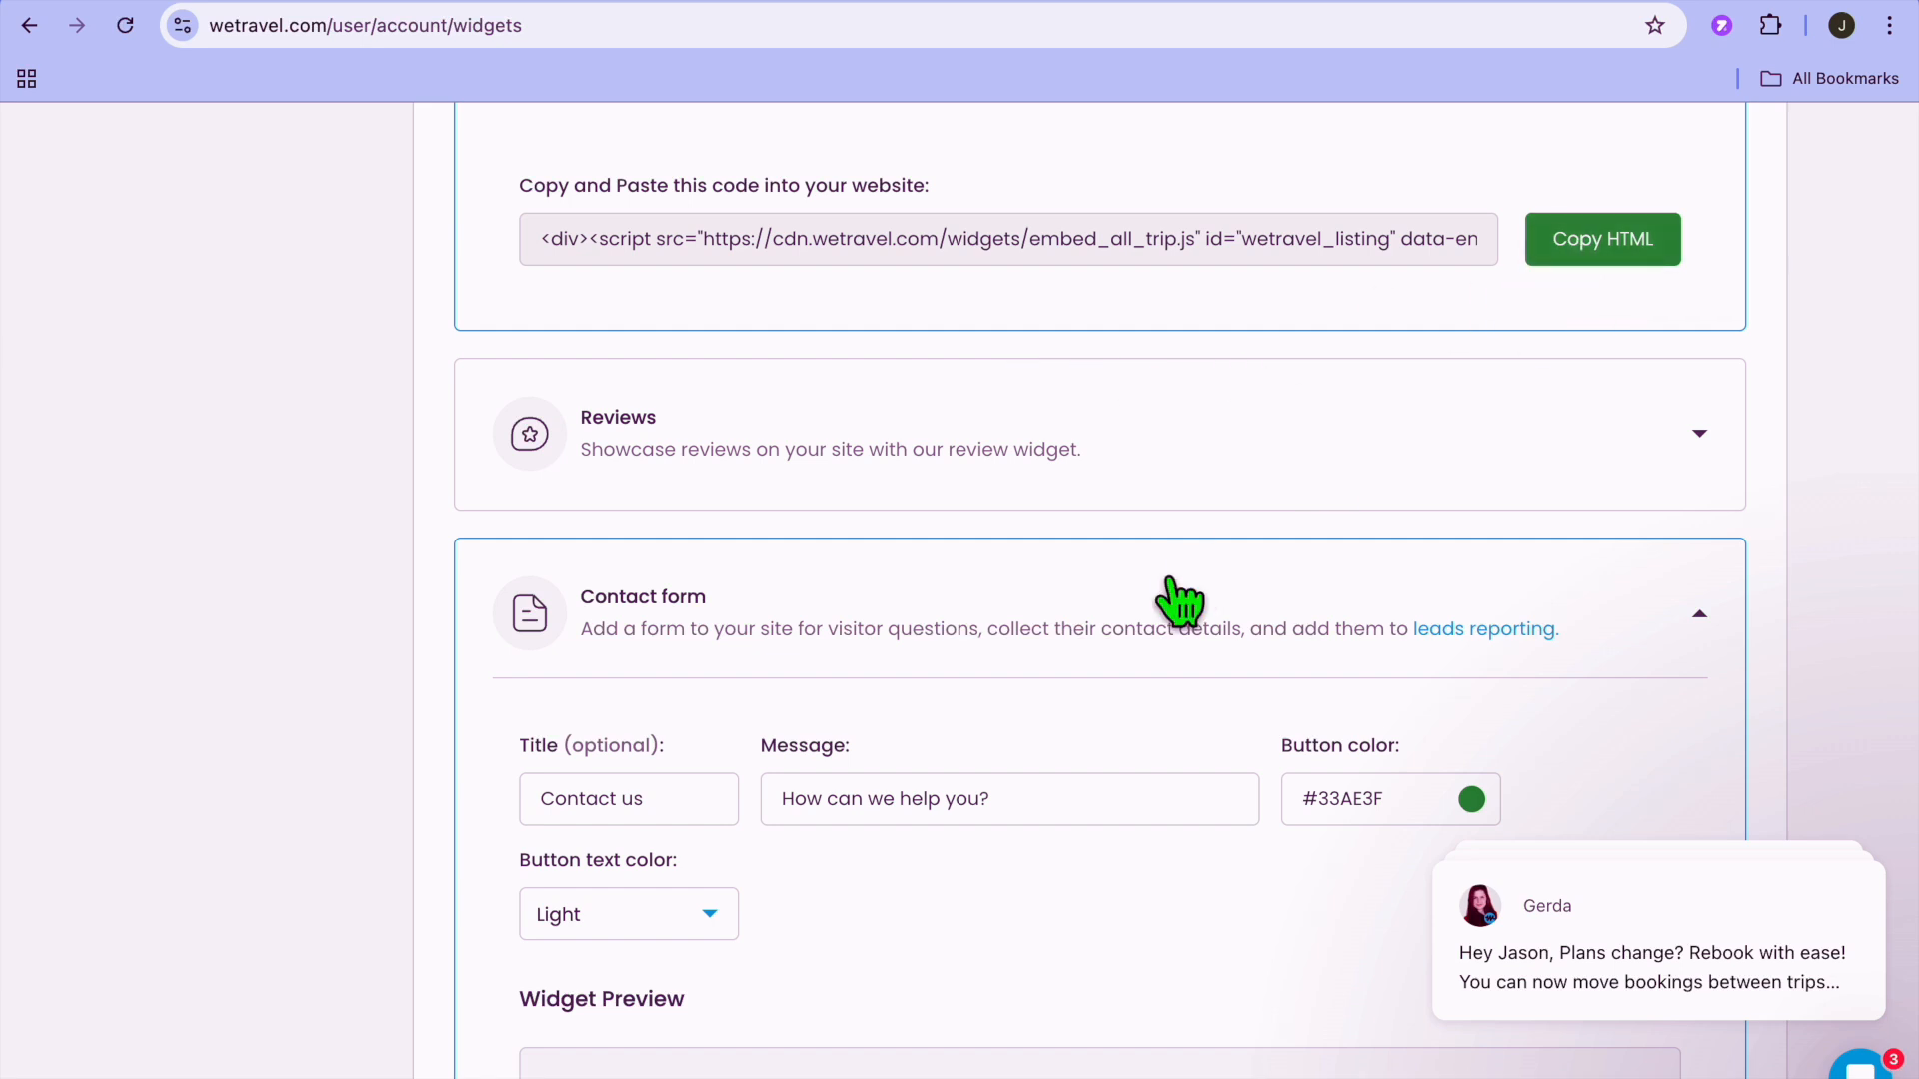
# Expand the Reviews widget, look through its options and the Contact form widget's, and return to the start of the page.
pyautogui.click(1156, 448)
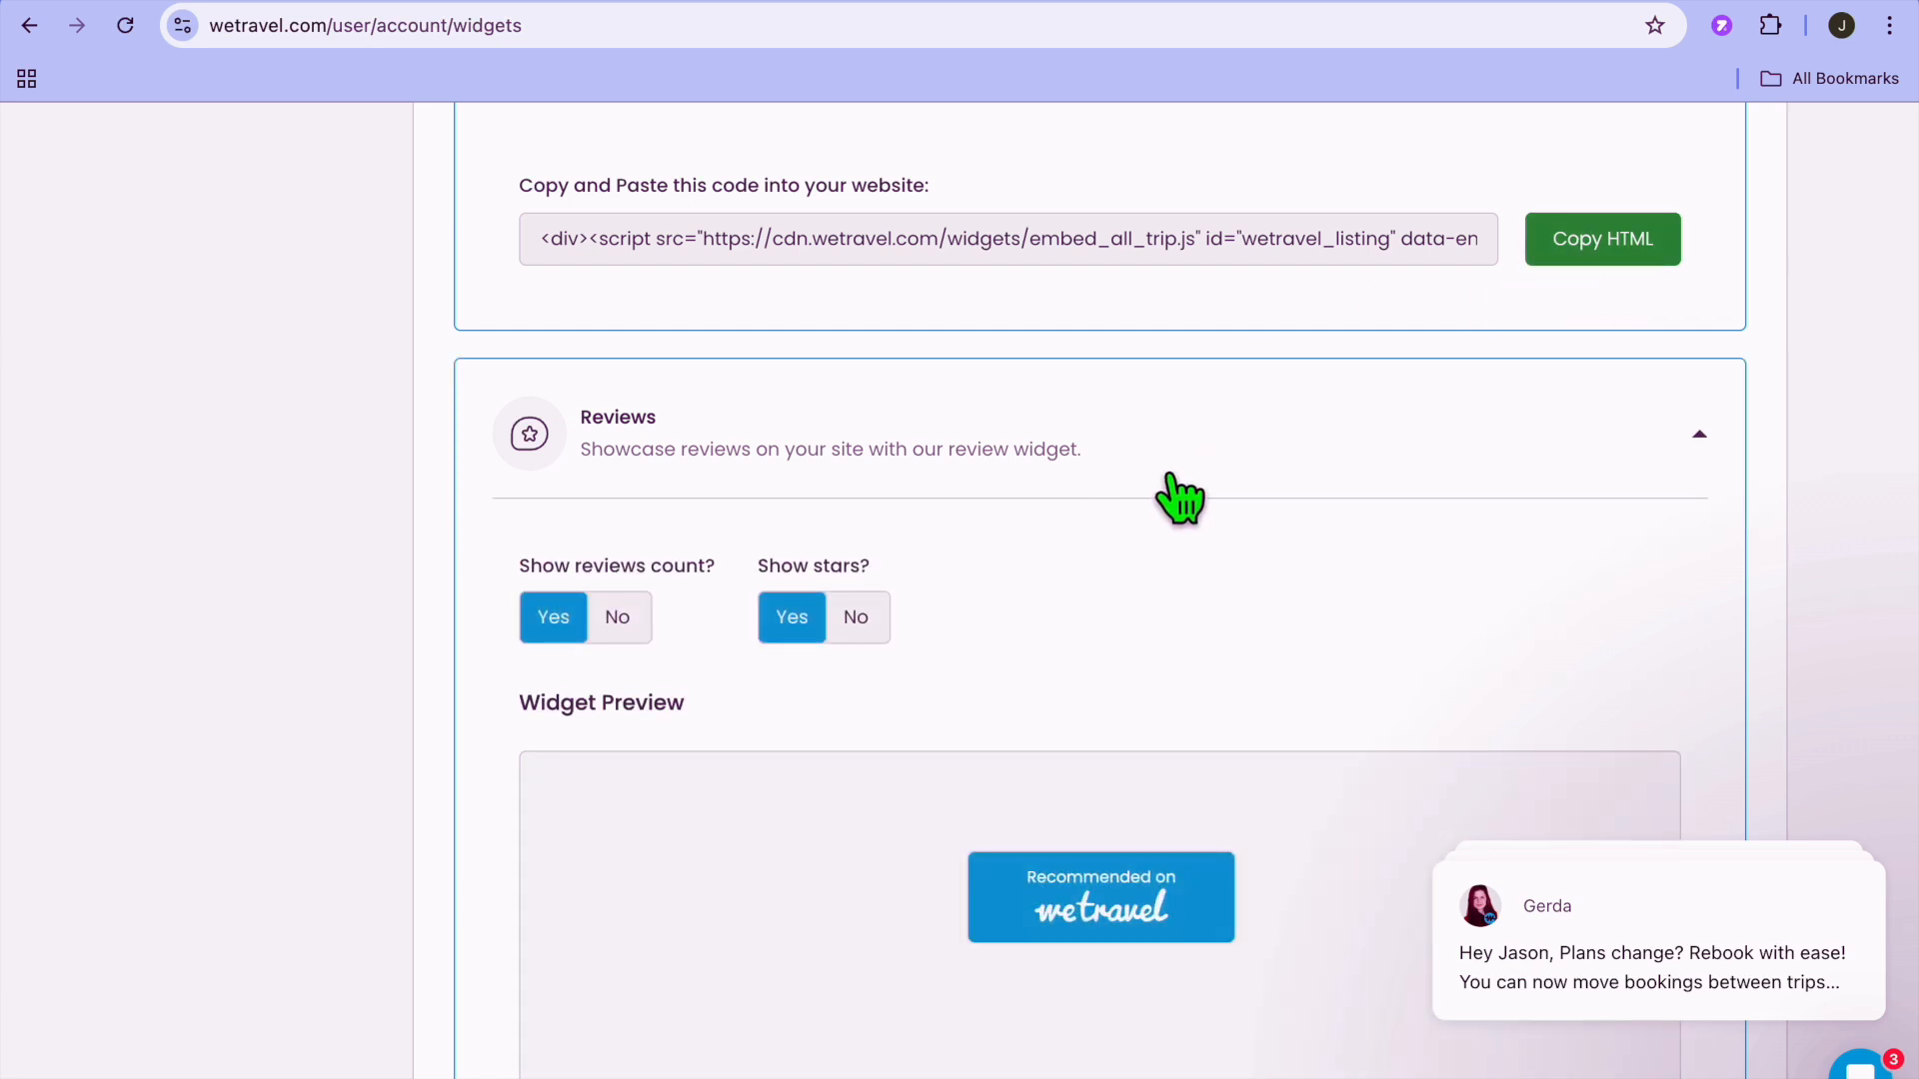
pyautogui.scroll(-13, 1185, 492)
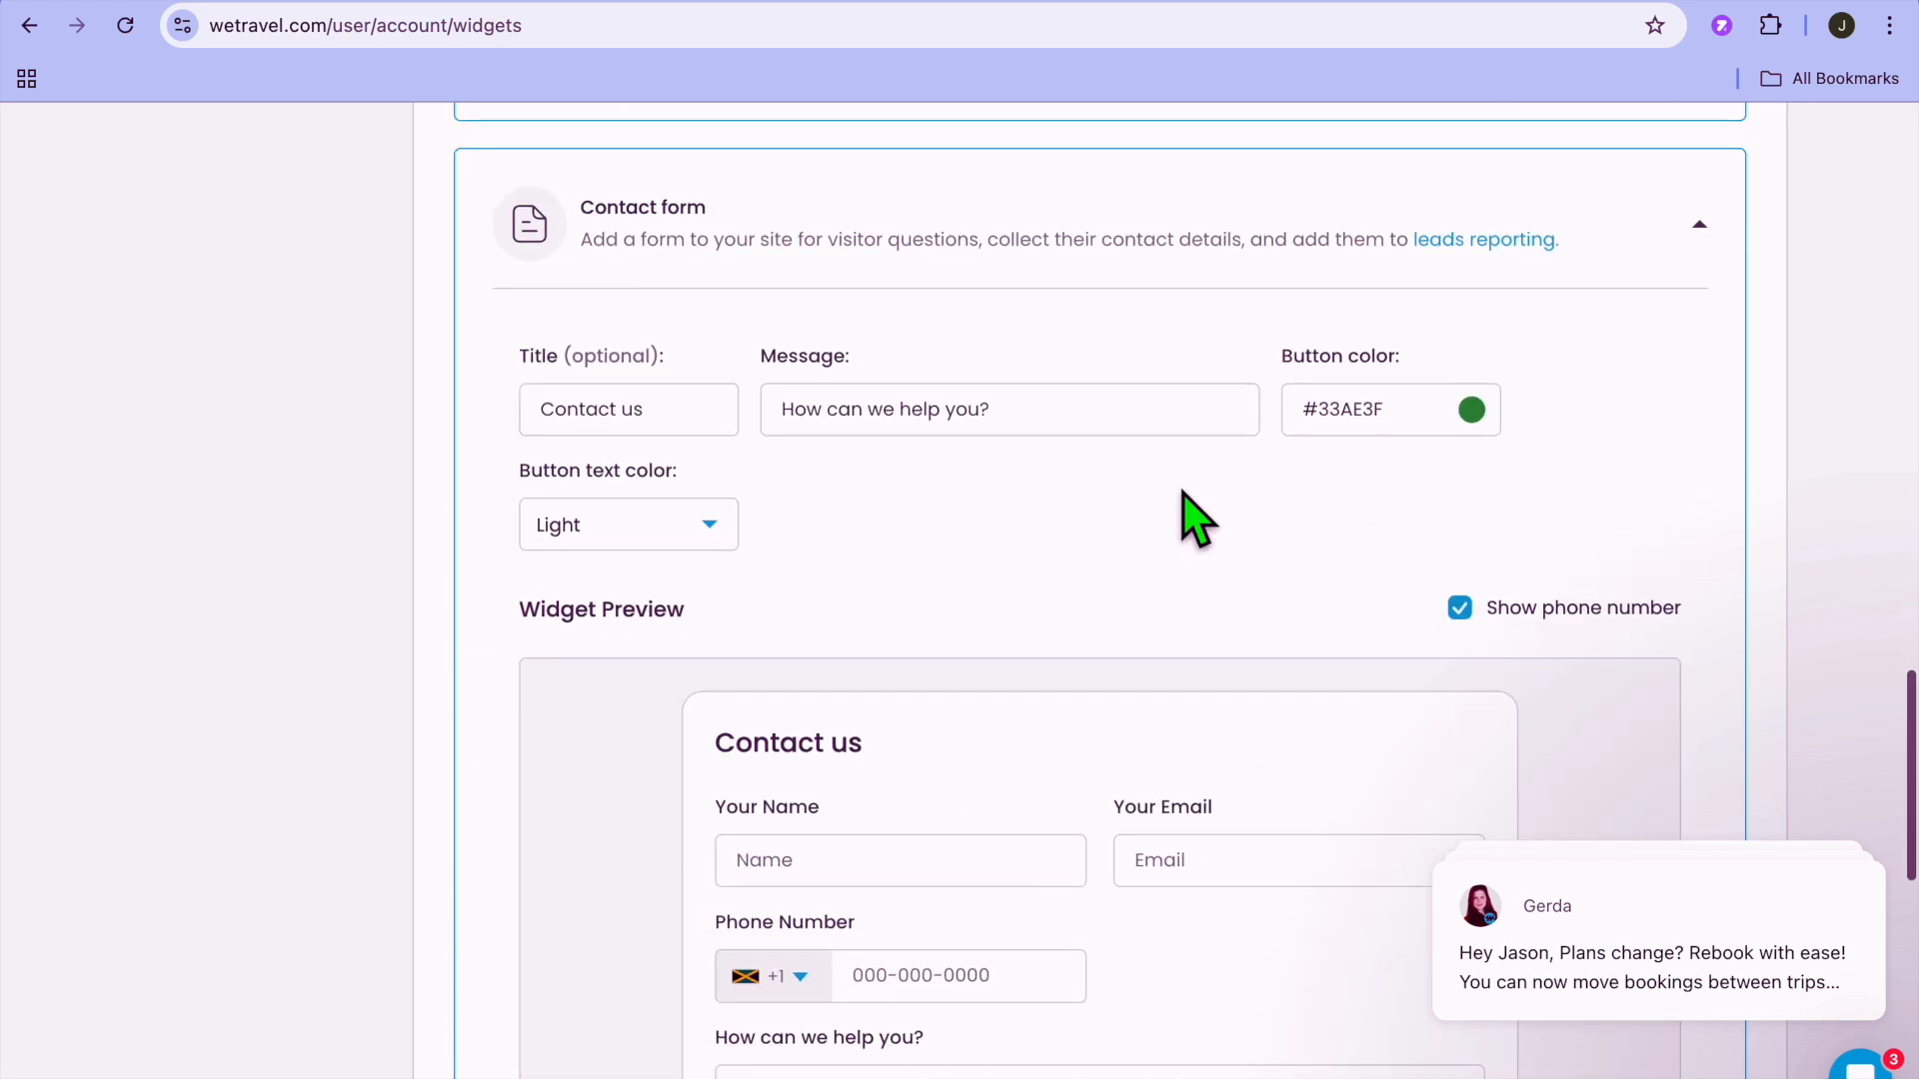
pyautogui.scroll(-9, 1184, 492)
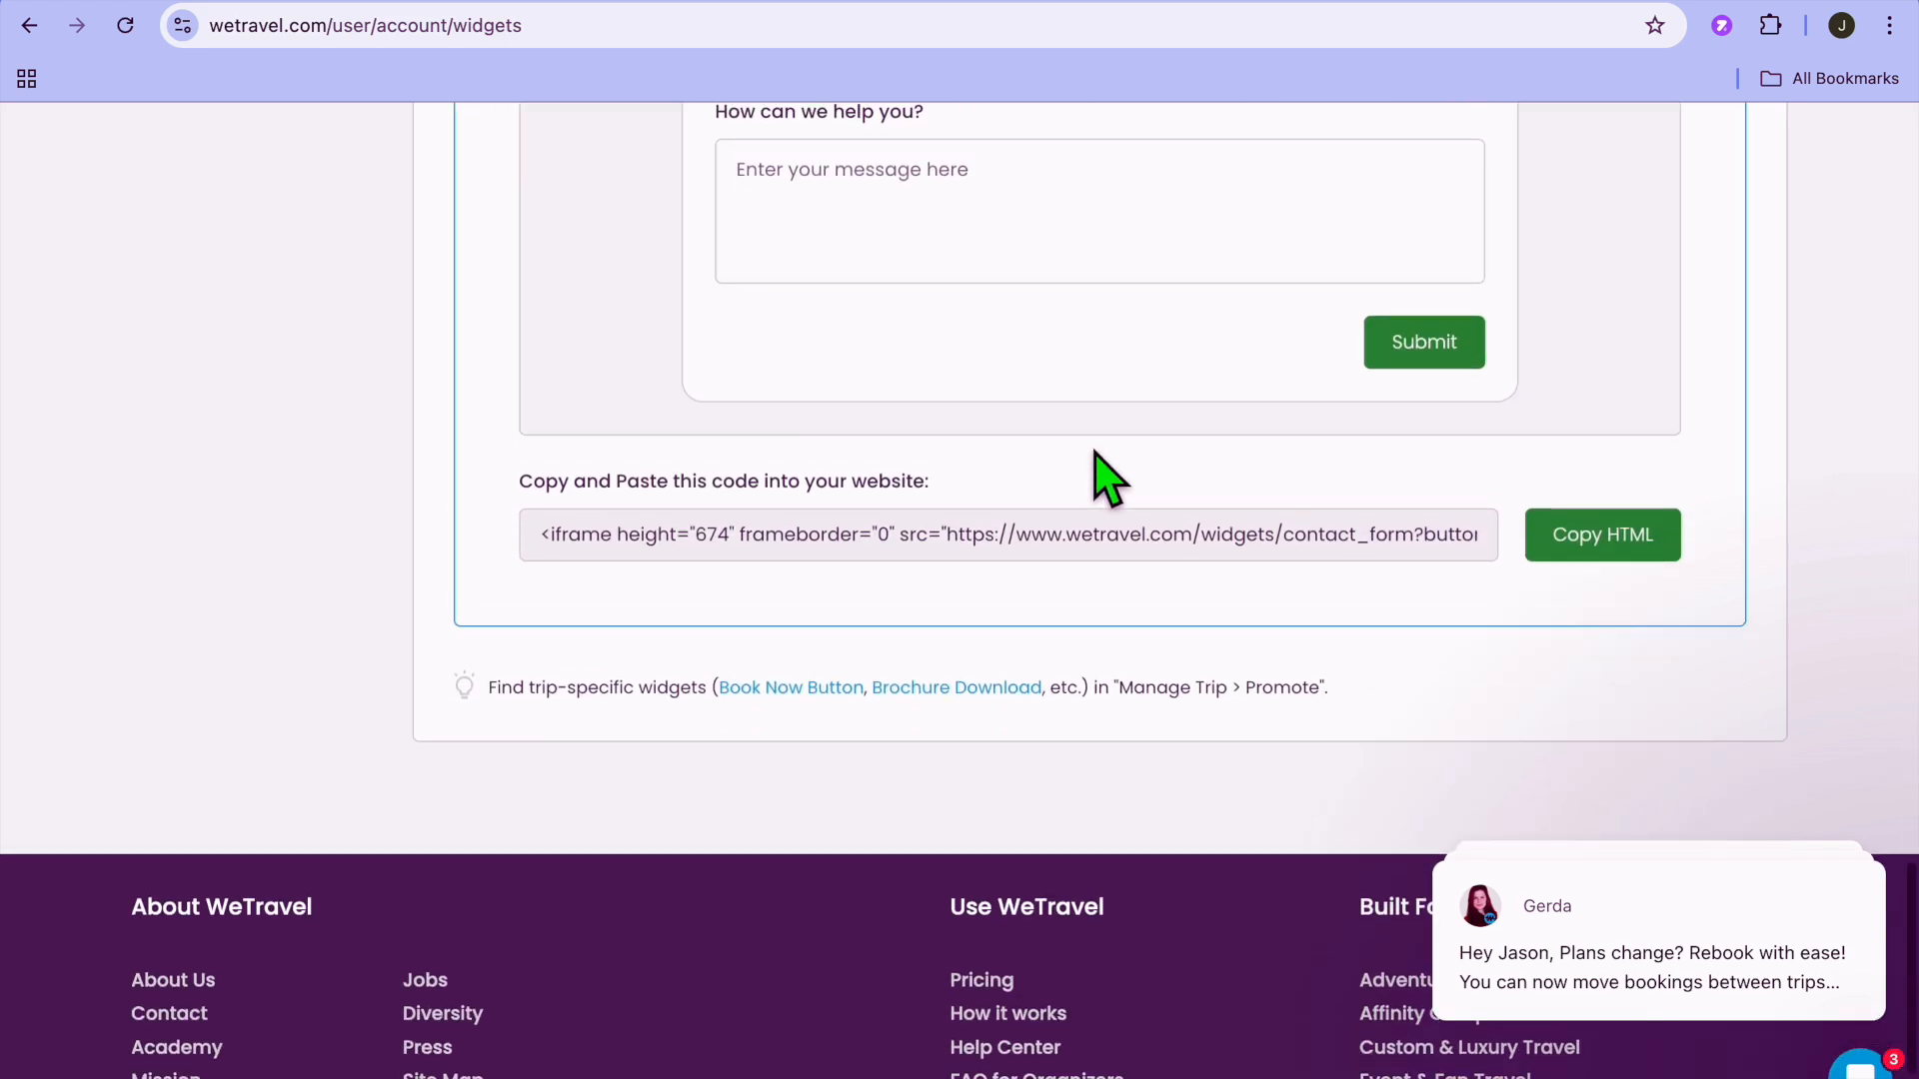
pyautogui.scroll(16, 1190, 517)
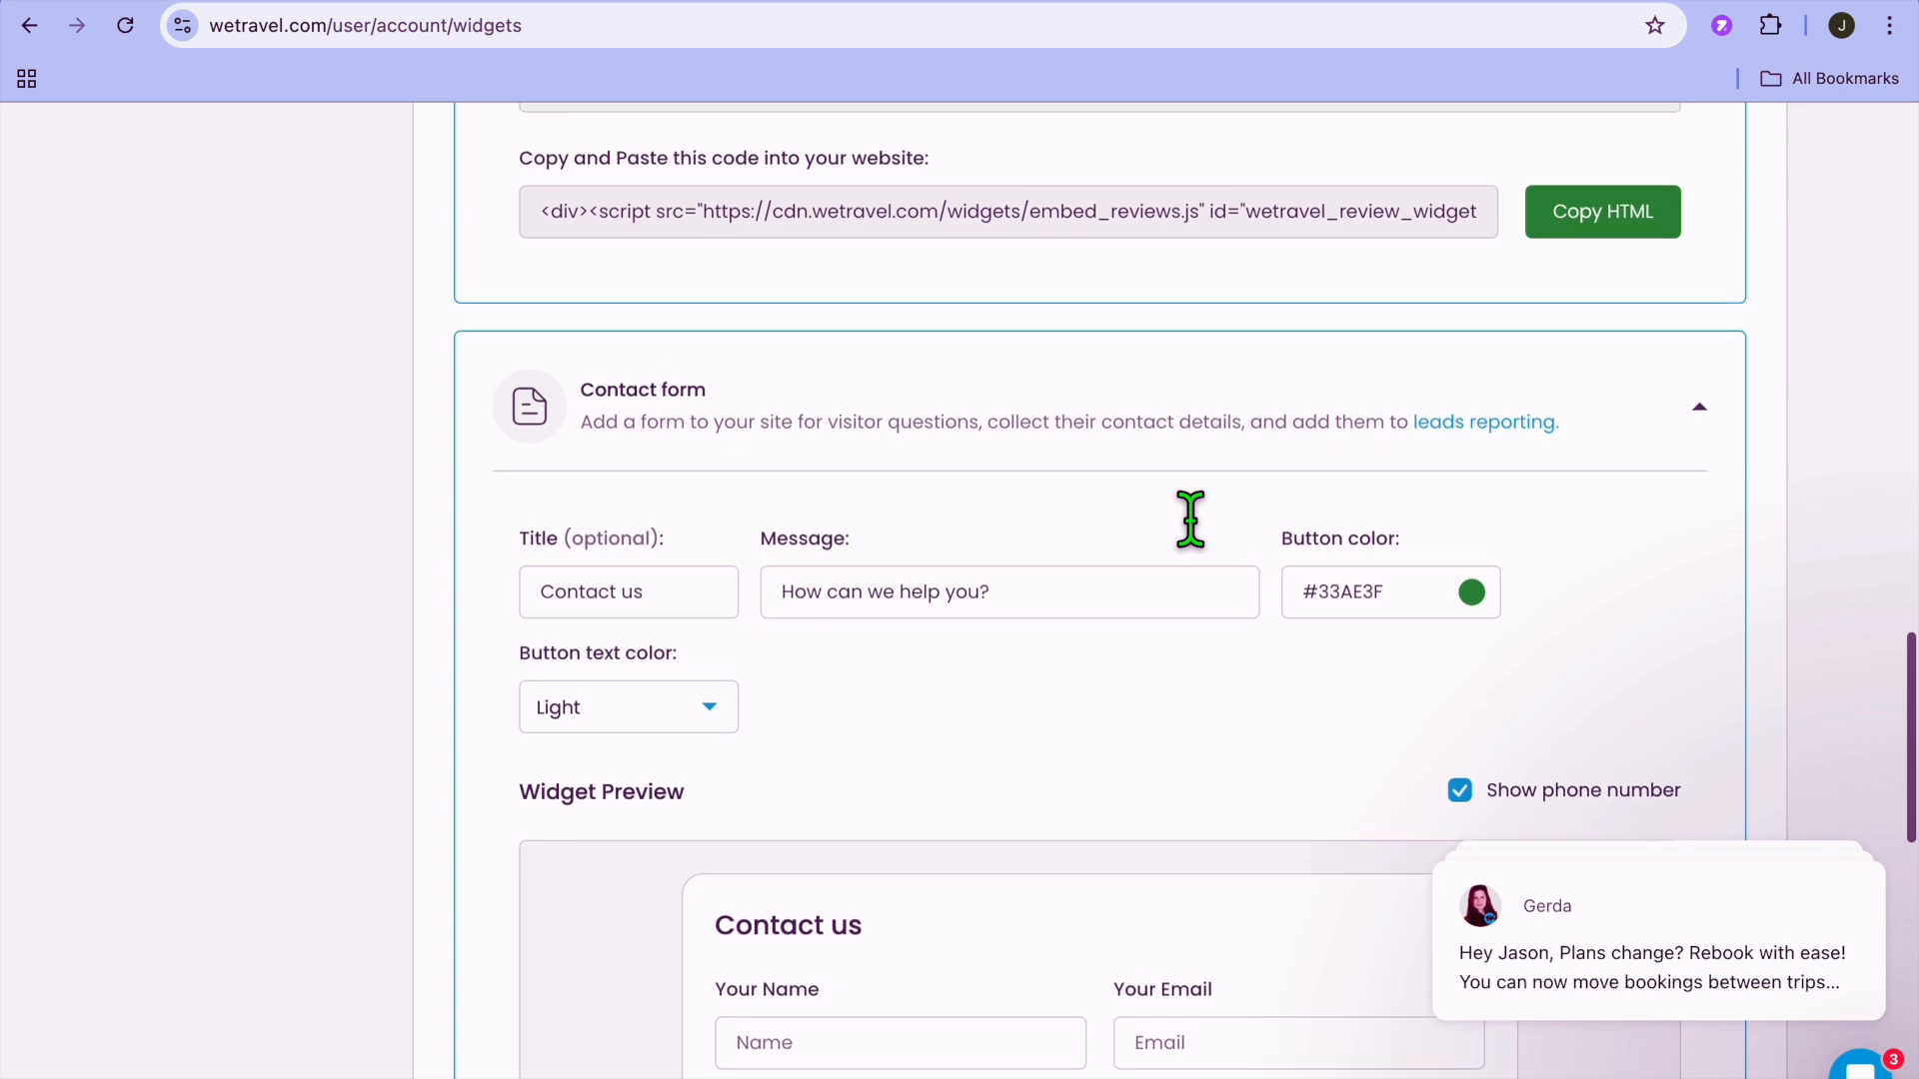
pyautogui.scroll(15, 1197, 530)
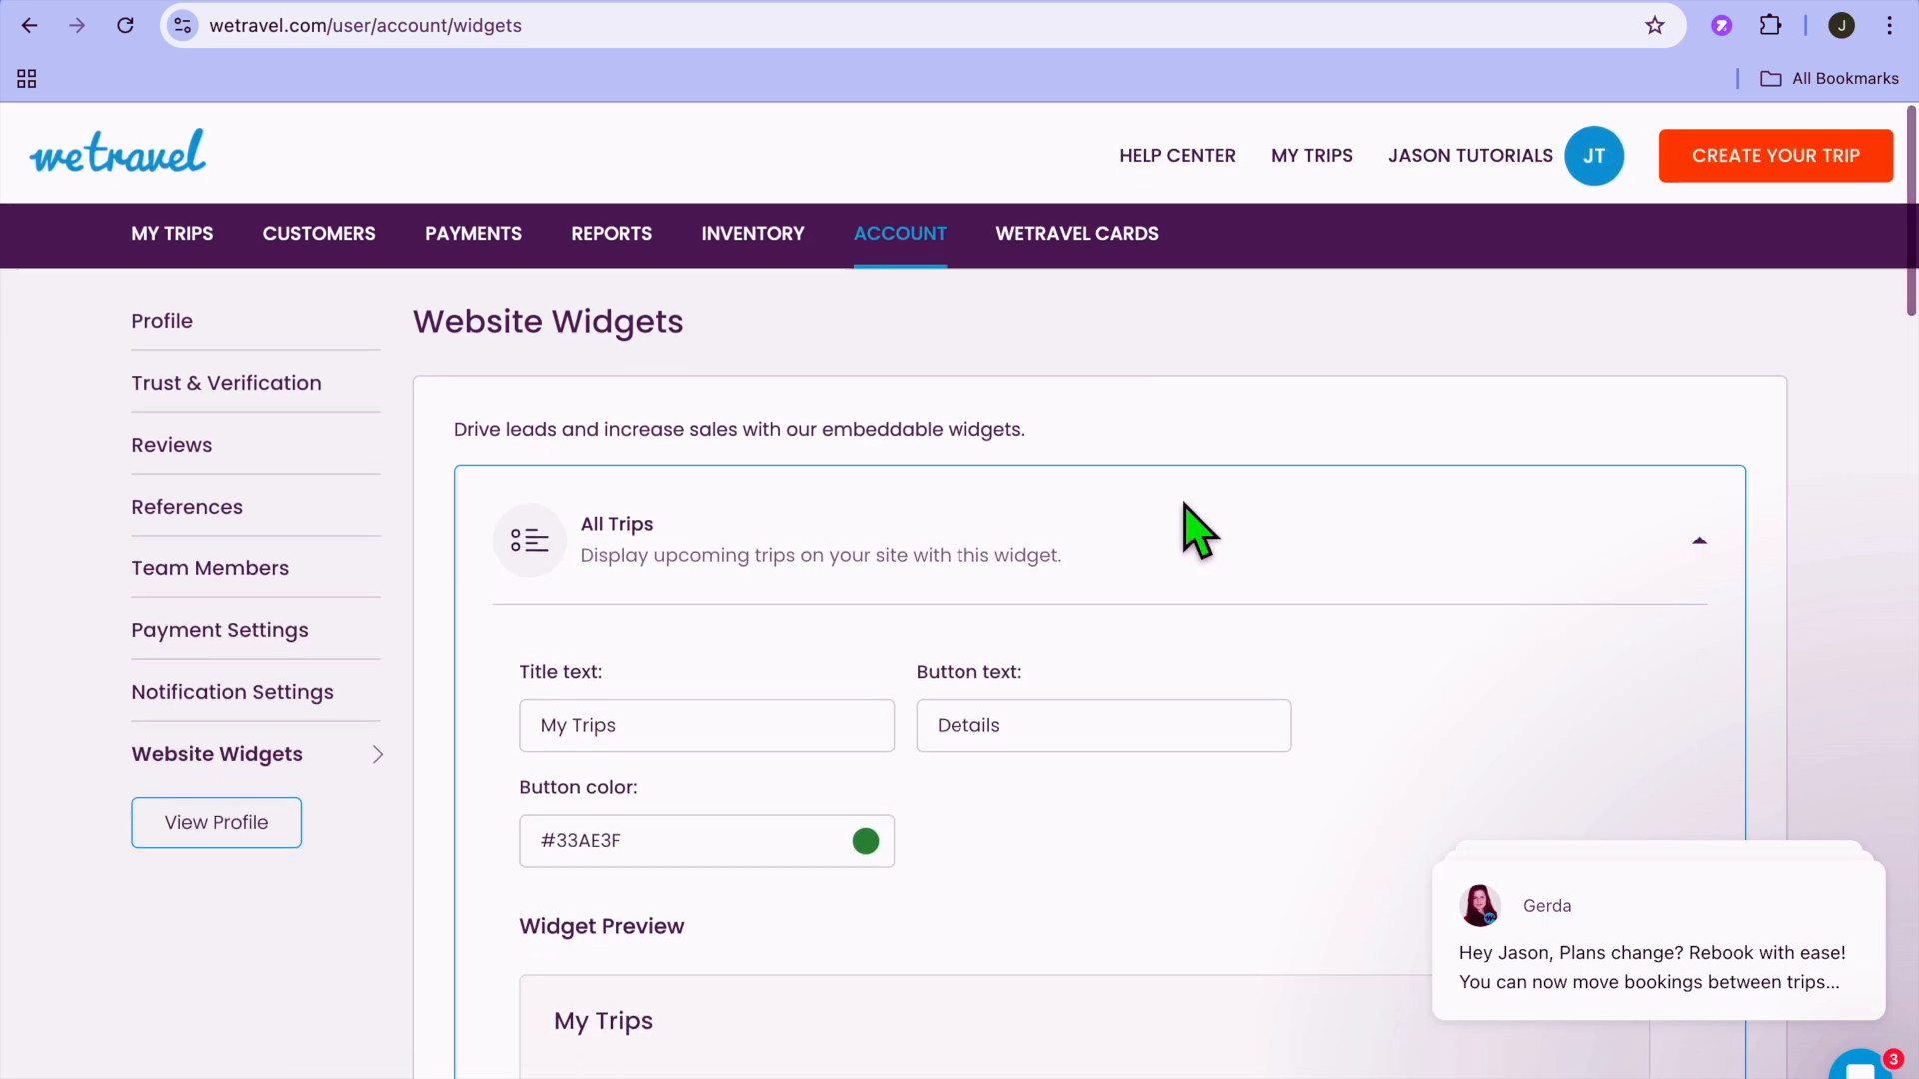